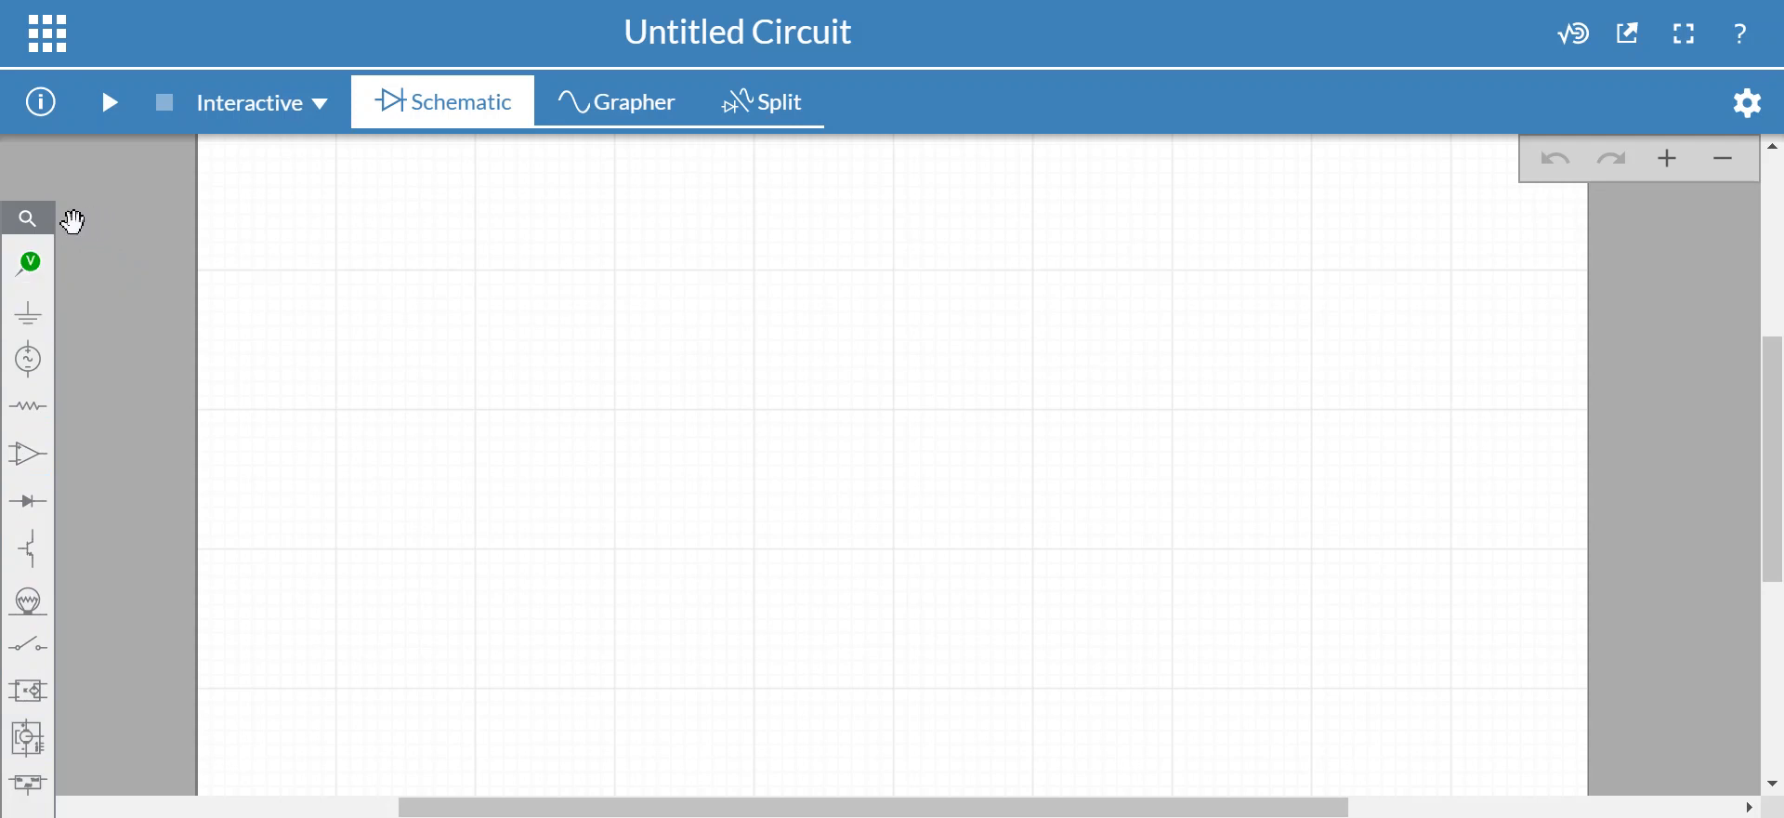
# Step: Look through the analysis and annotation, source and passive component categories
pyautogui.click(30, 264)
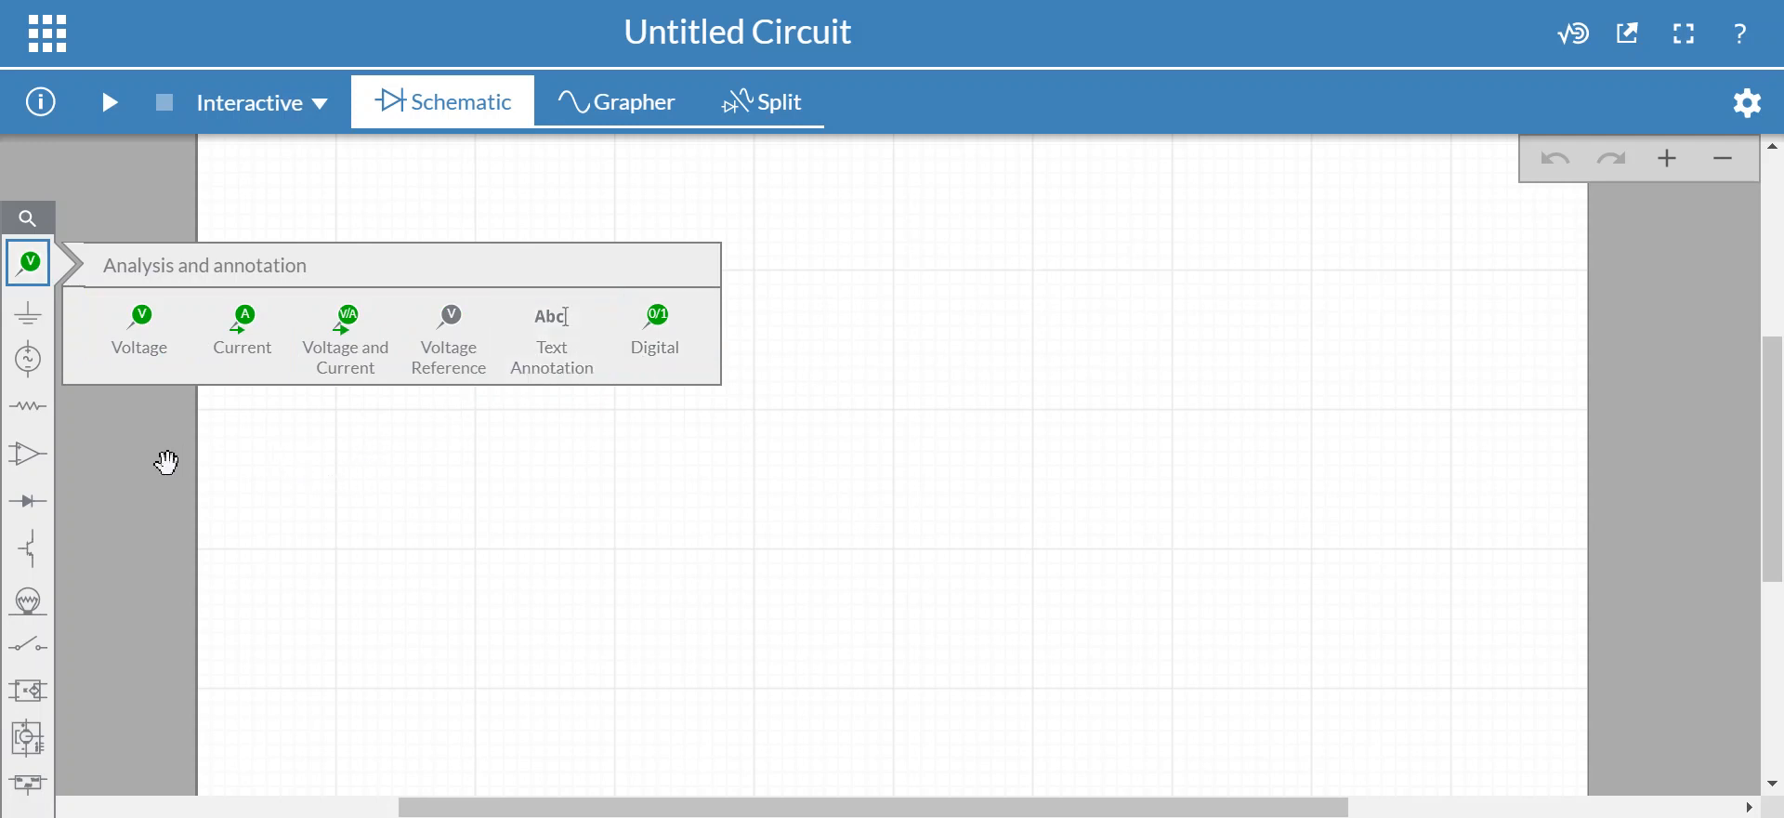
pyautogui.click(32, 328)
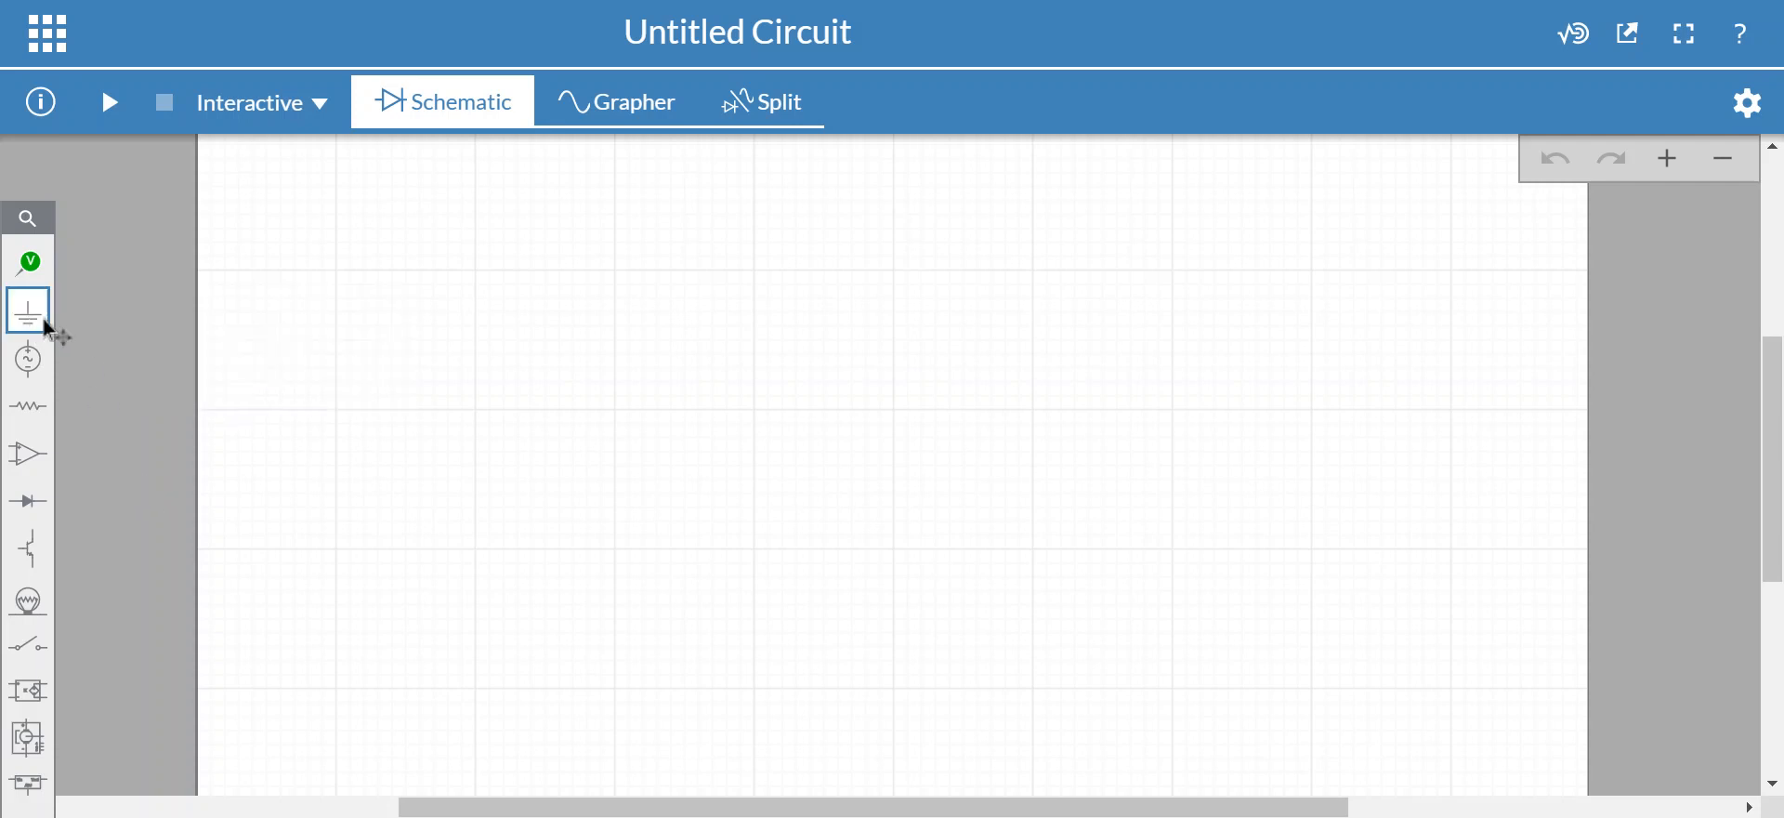
pyautogui.click(28, 364)
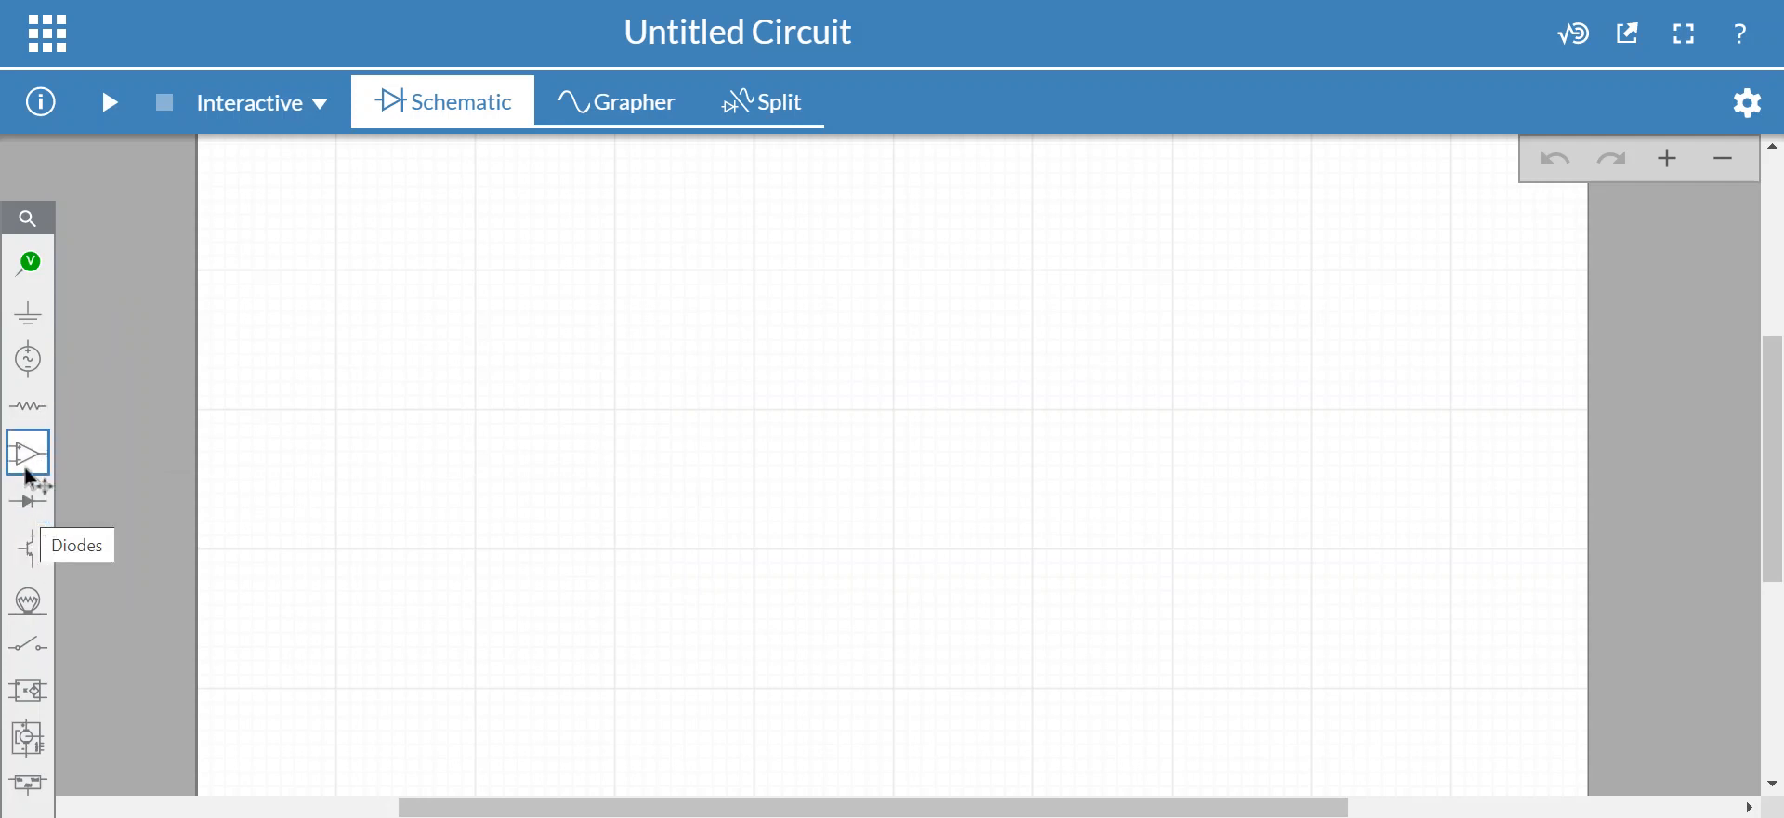
pyautogui.click(29, 408)
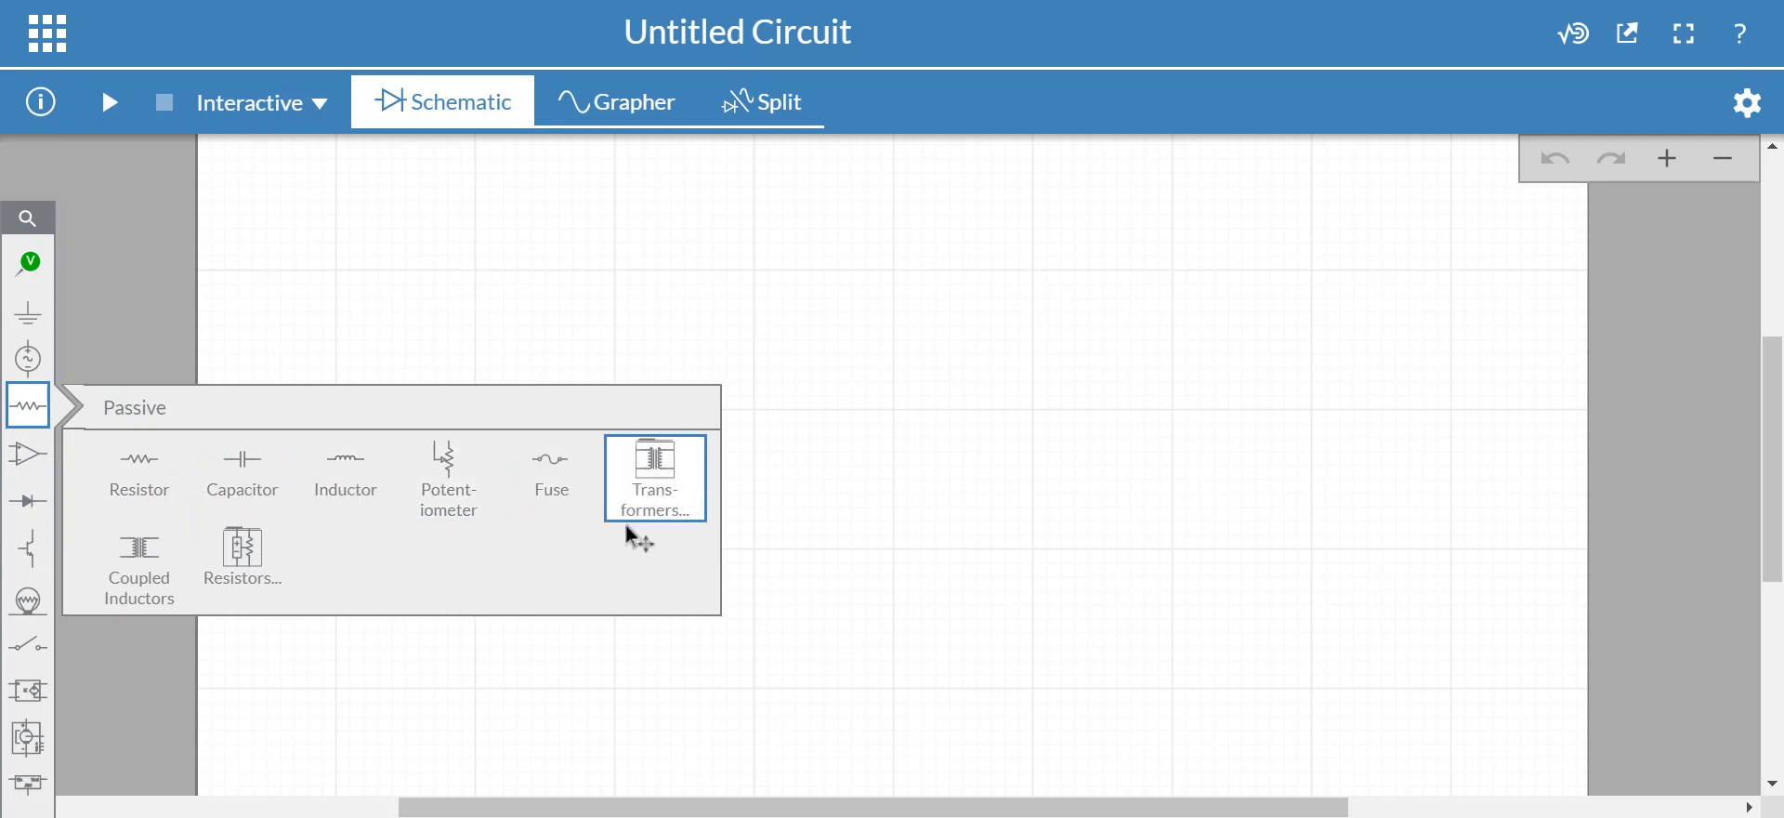
pyautogui.click(148, 288)
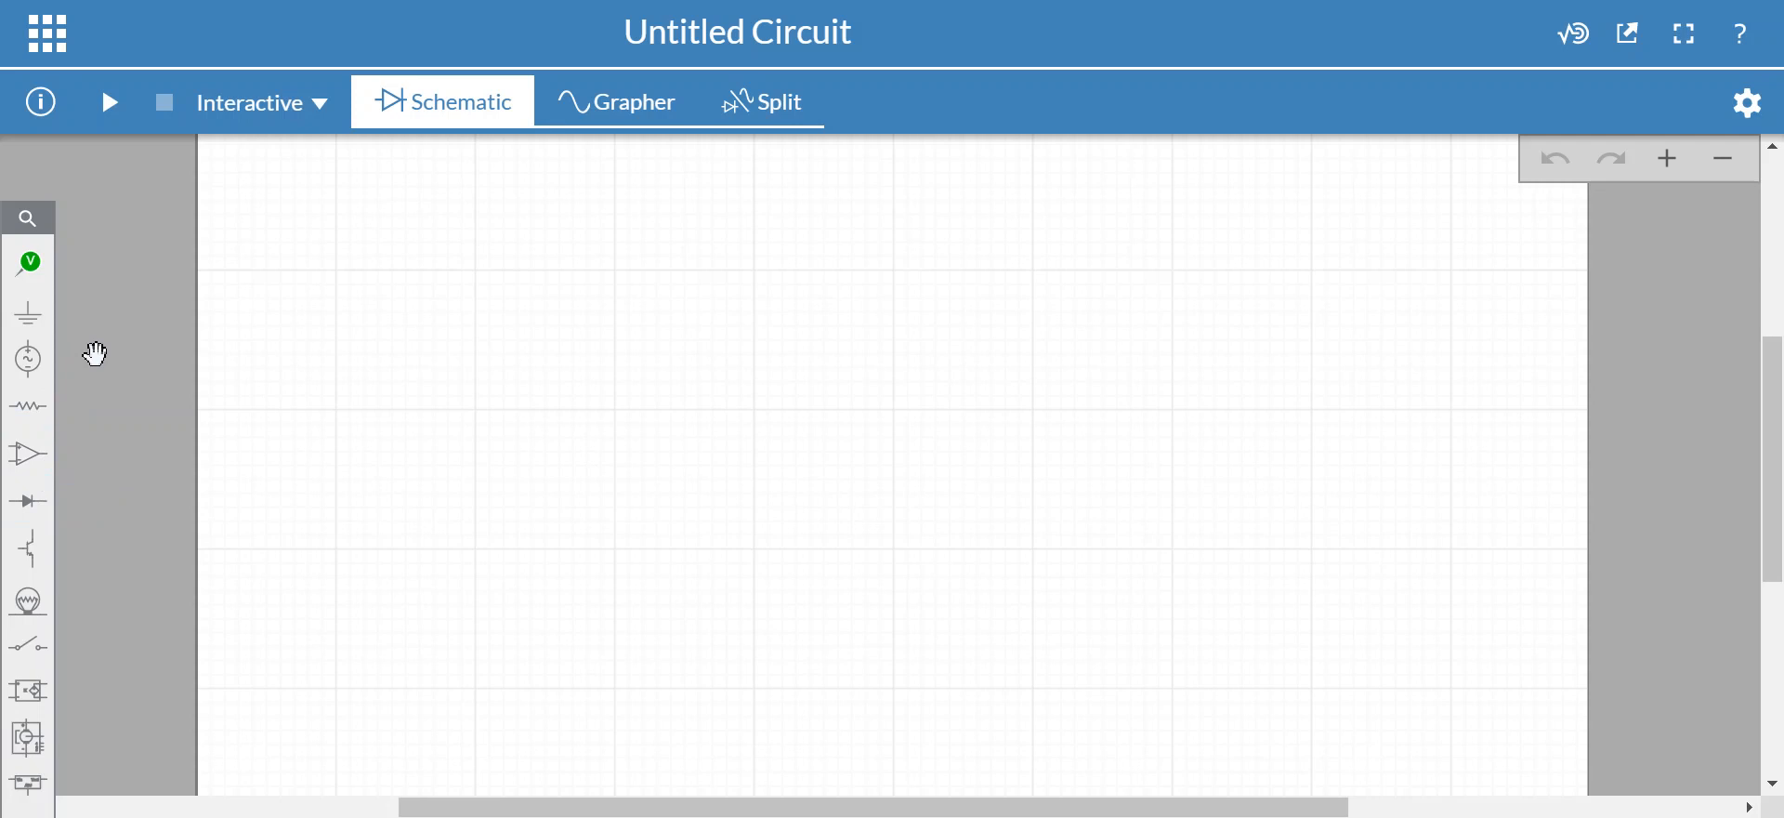
pyautogui.click(33, 424)
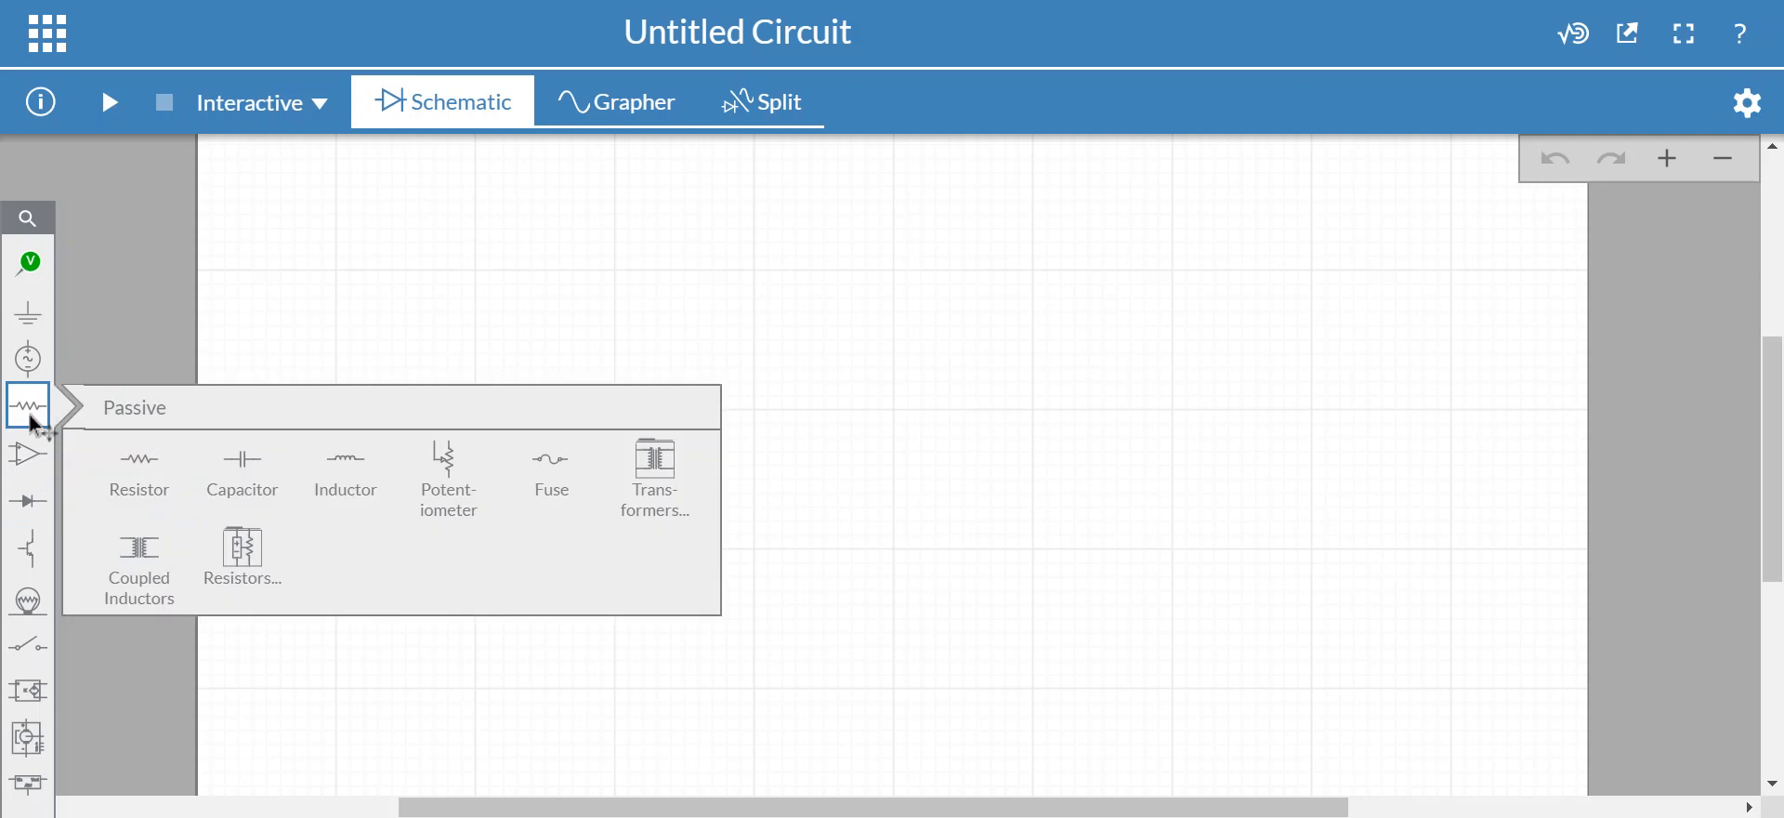
pyautogui.click(162, 268)
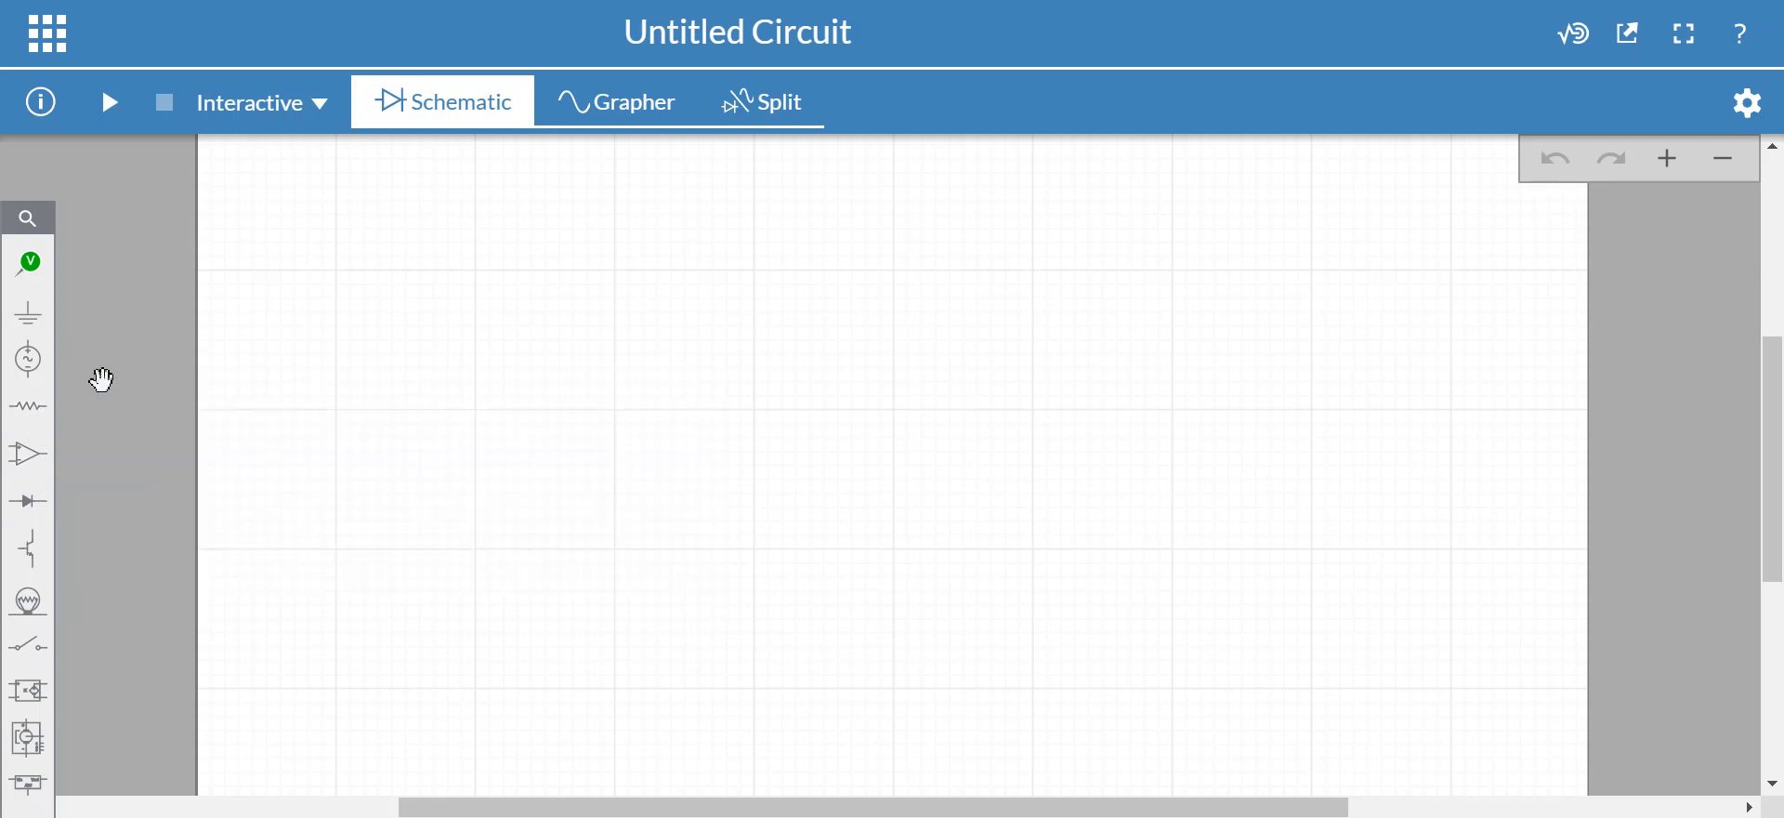
# Step: Place a resistor in the upper area of the schematic and undo the extra resistor added beside it
pyautogui.click(34, 424)
pyautogui.moveTo(33, 423); pyautogui.dragTo(681, 350)
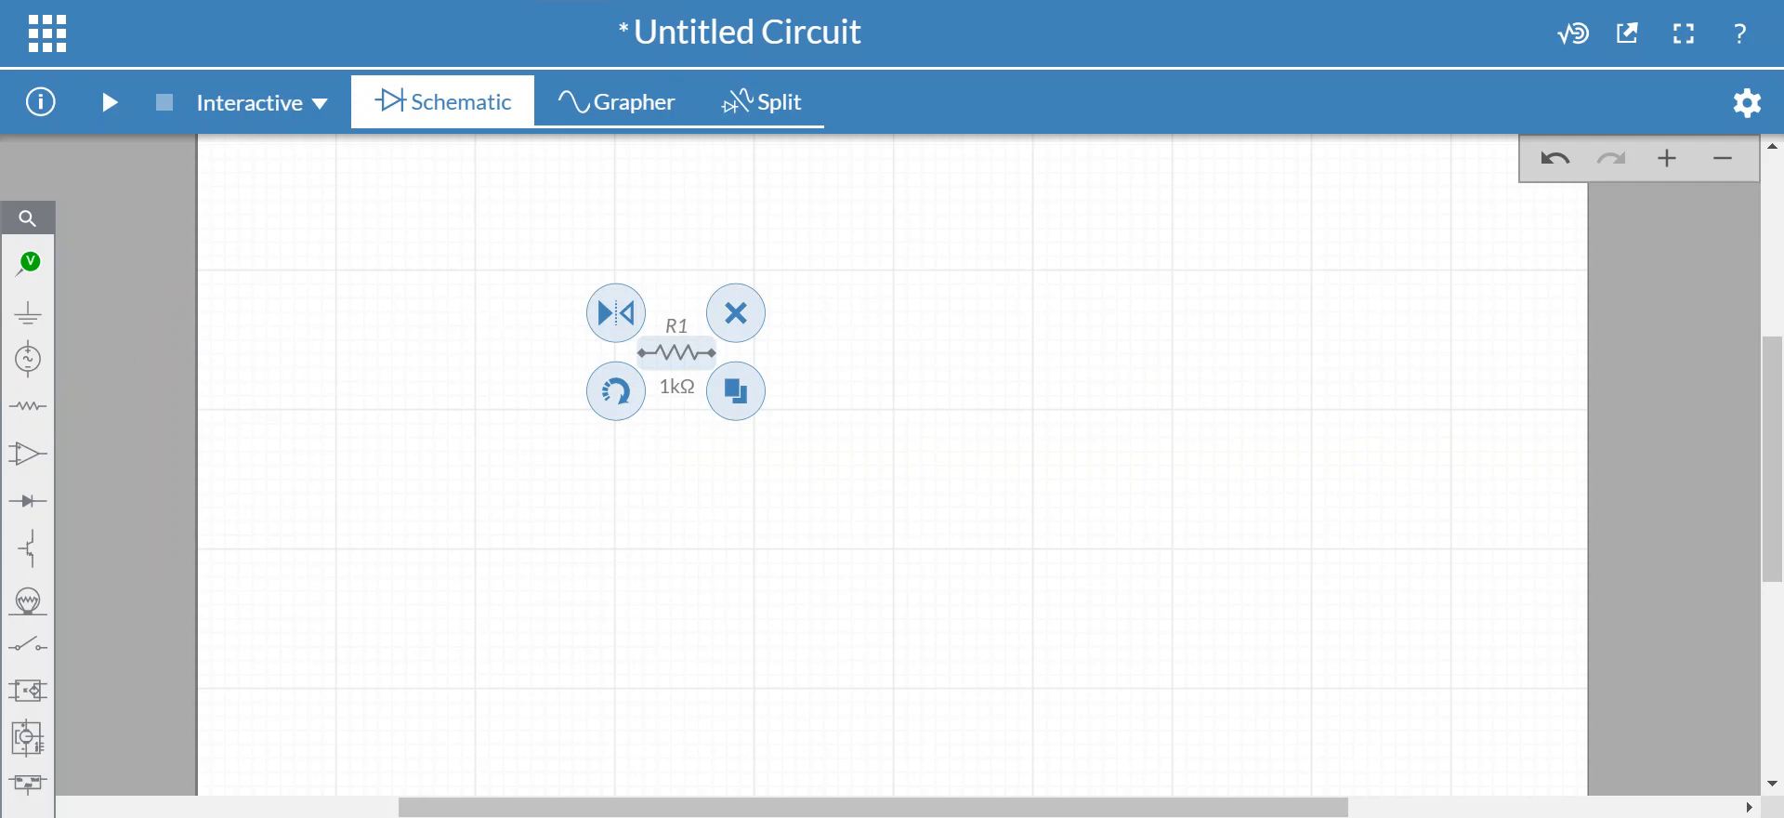
pyautogui.doubleClick(684, 330)
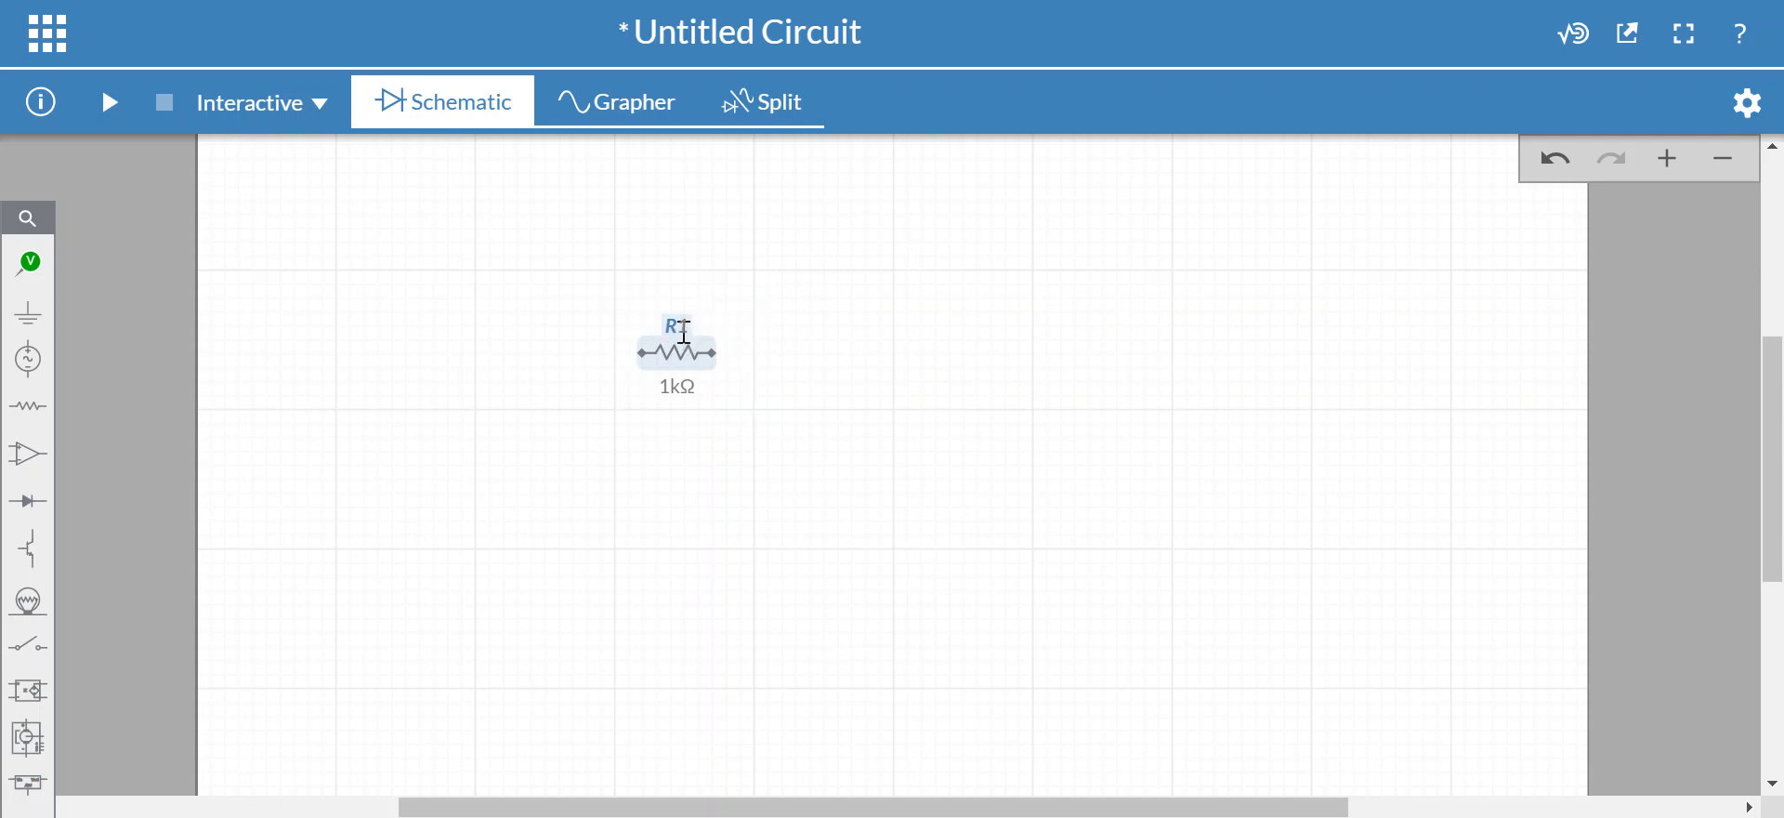
pyautogui.moveTo(684, 330); pyautogui.dragTo(855, 353)
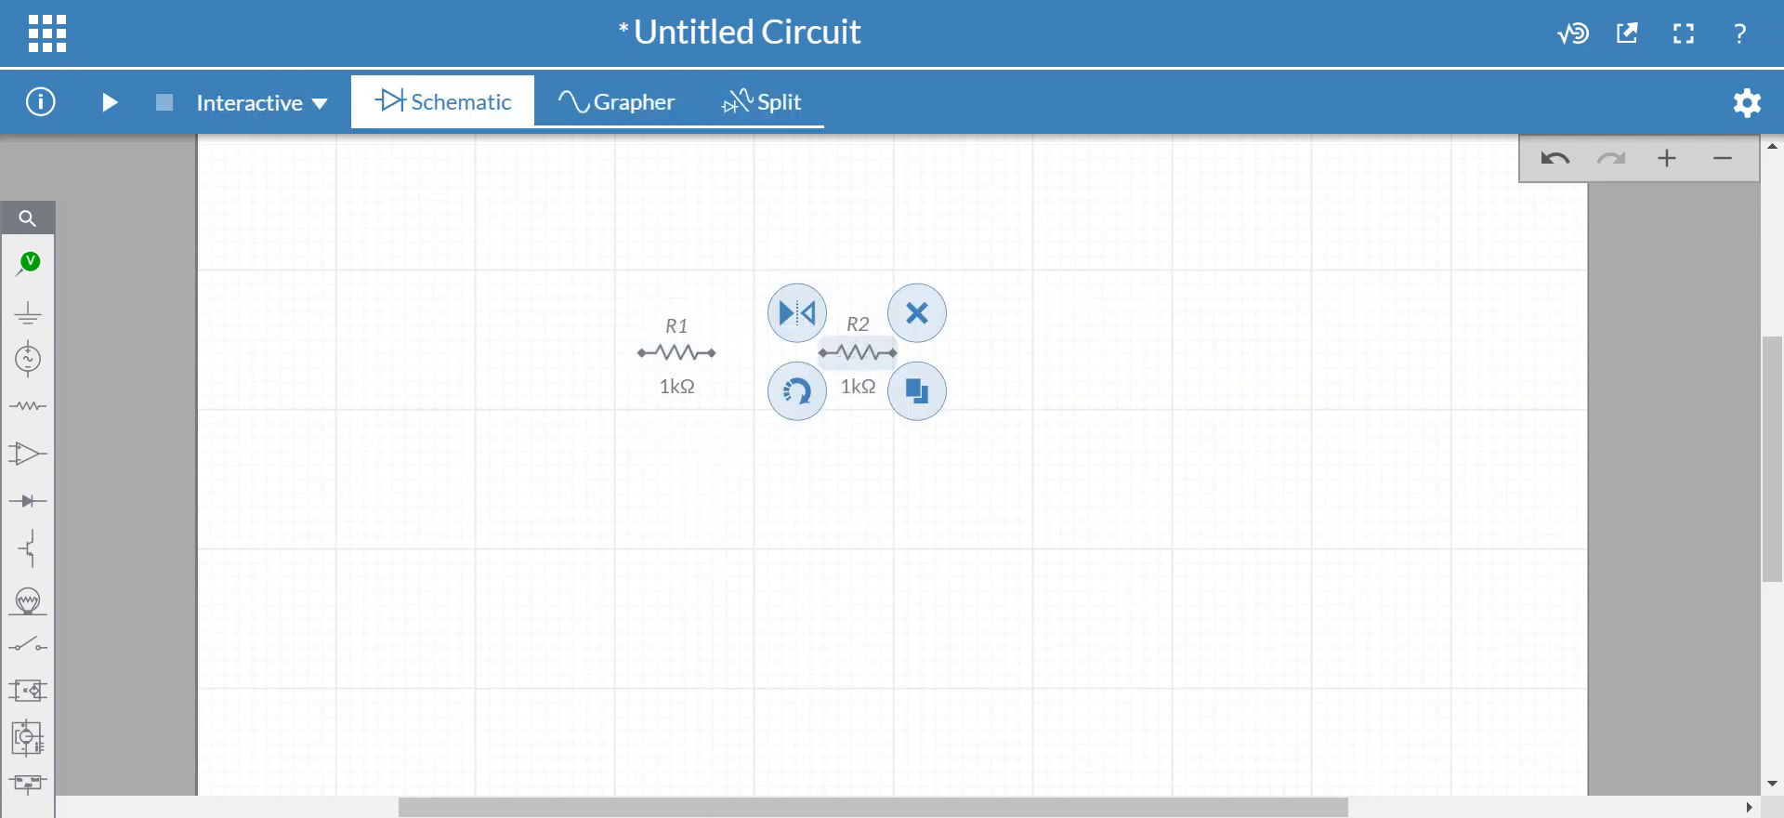
pyautogui.hotkey('ctrl', 'z')
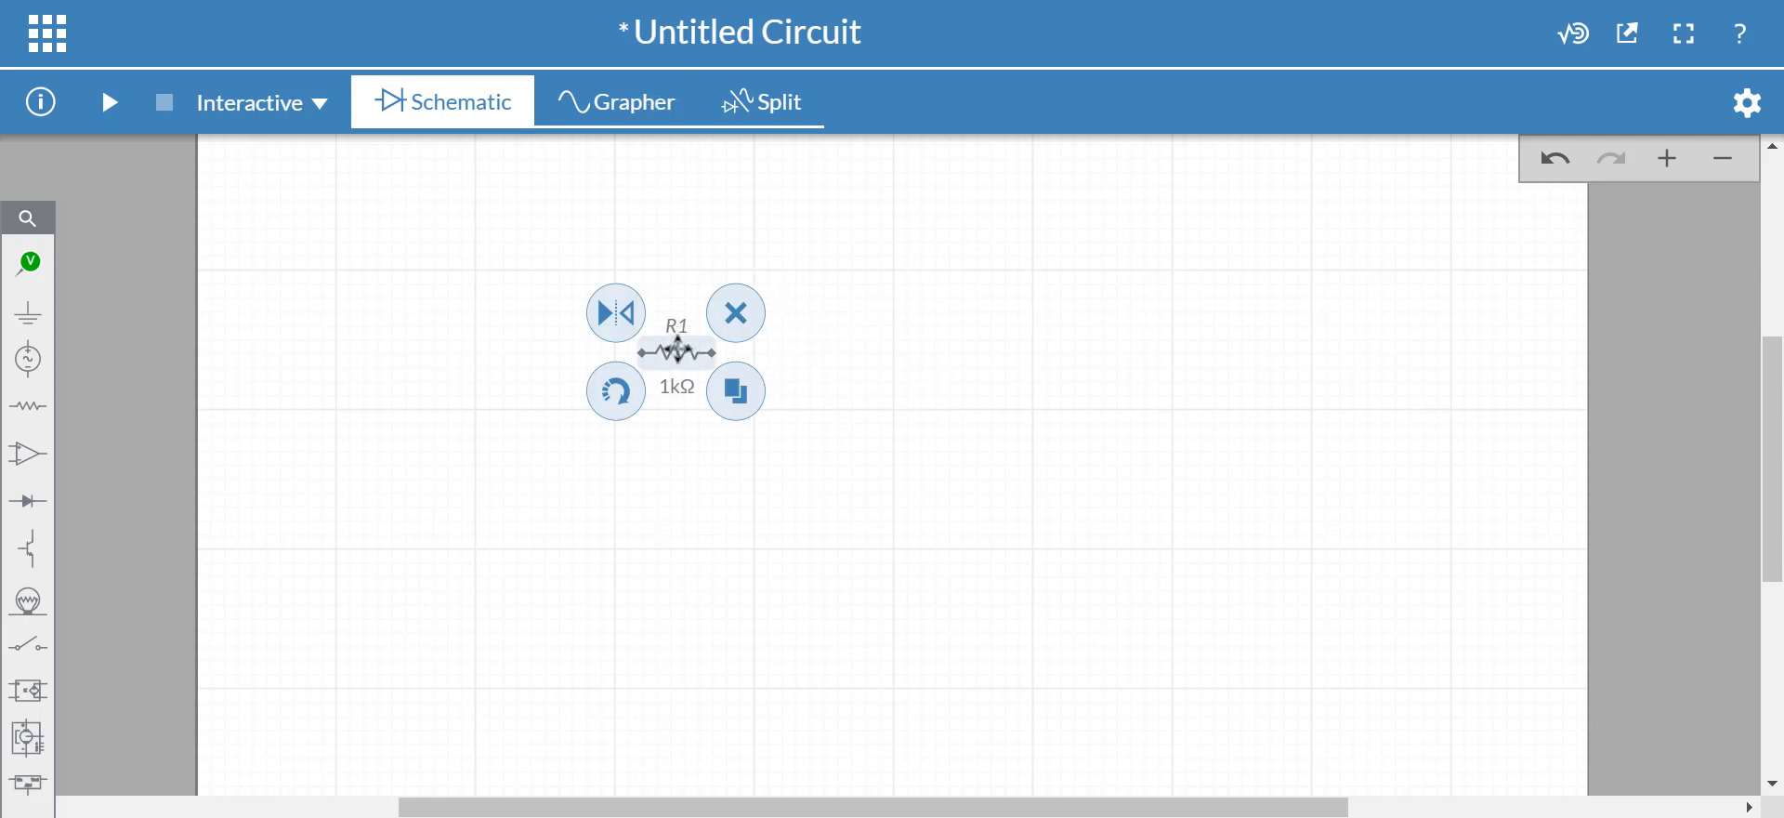
# Step: Replace the resistor's ID with a person's first name
pyautogui.doubleClick(681, 325)
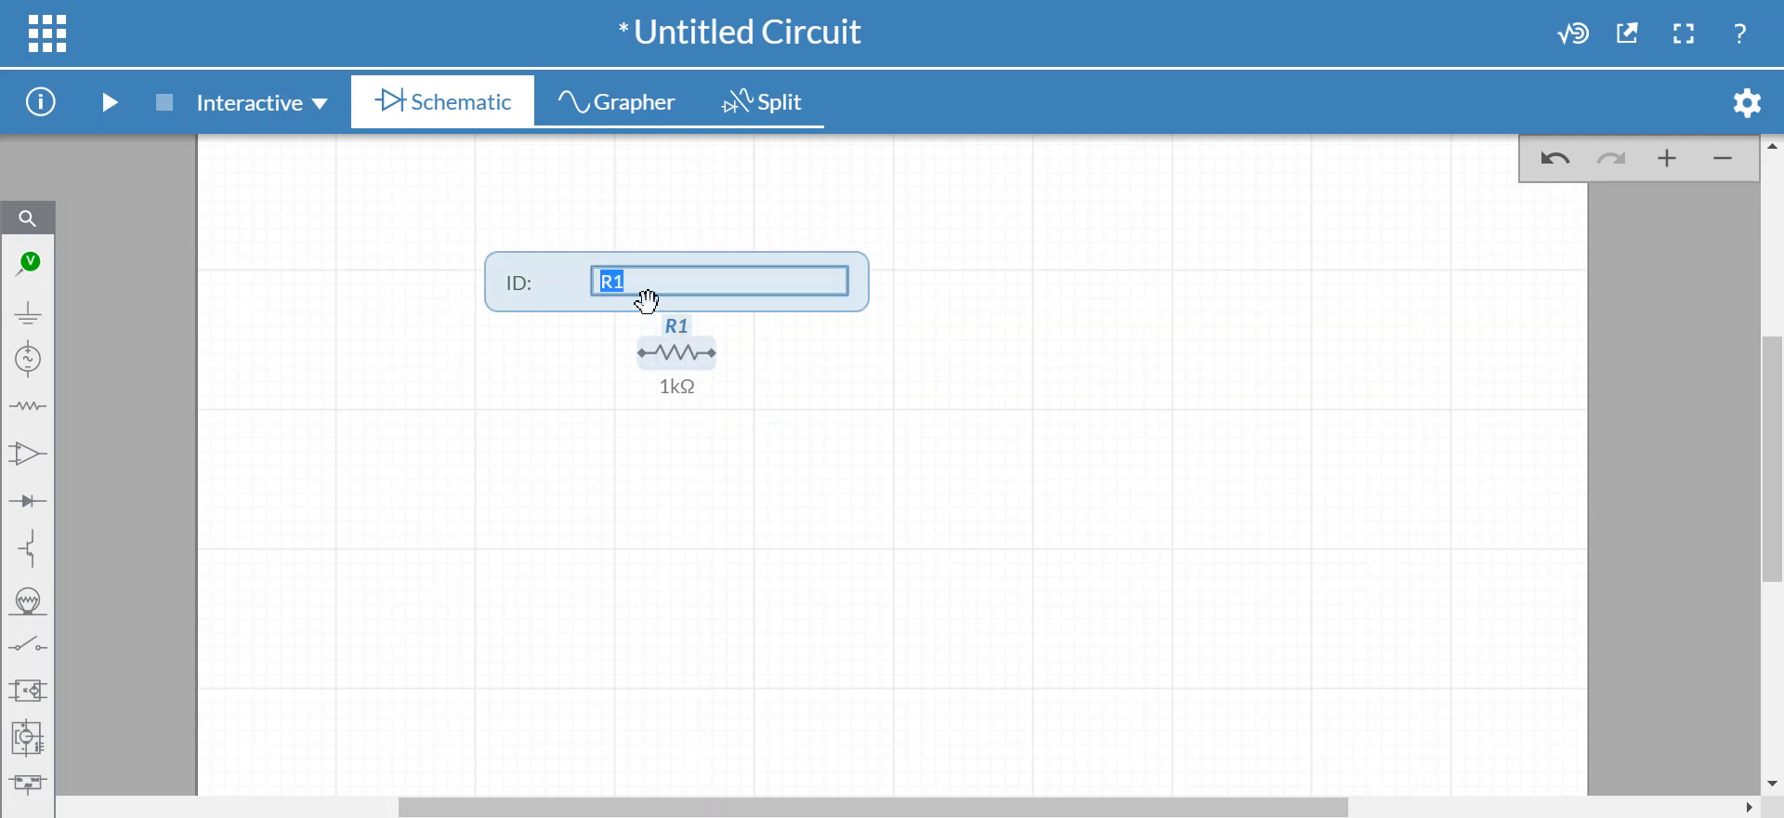
pyautogui.click(635, 283)
pyautogui.press('BackSpace')
pyautogui.press('BackSpace')
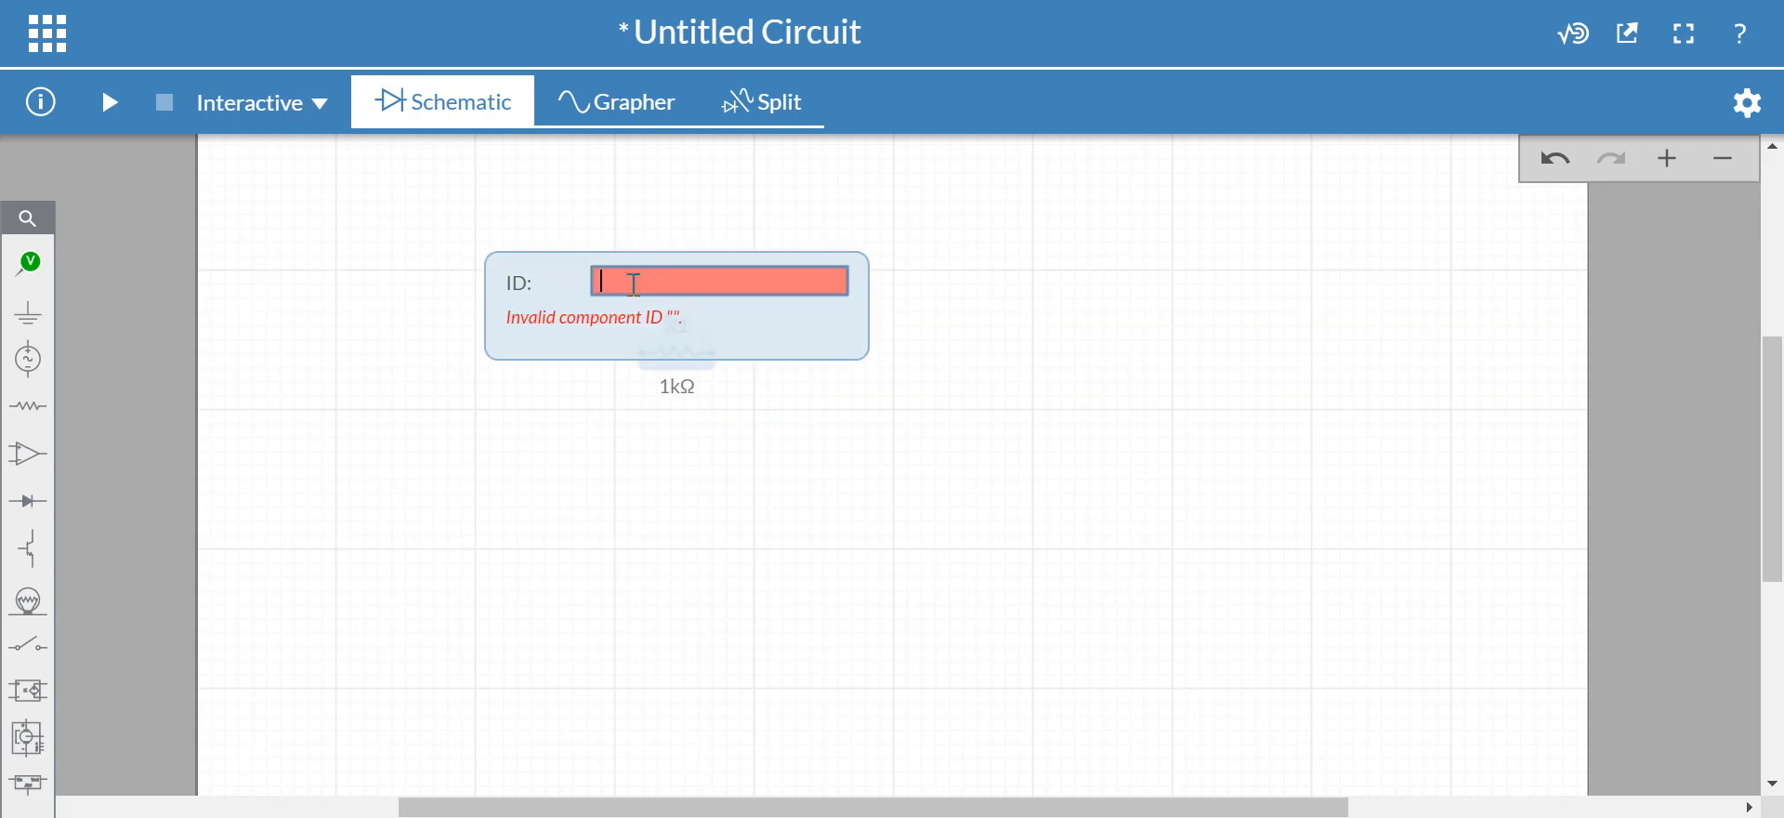
pyautogui.write('Peter')
pyautogui.click(678, 362)
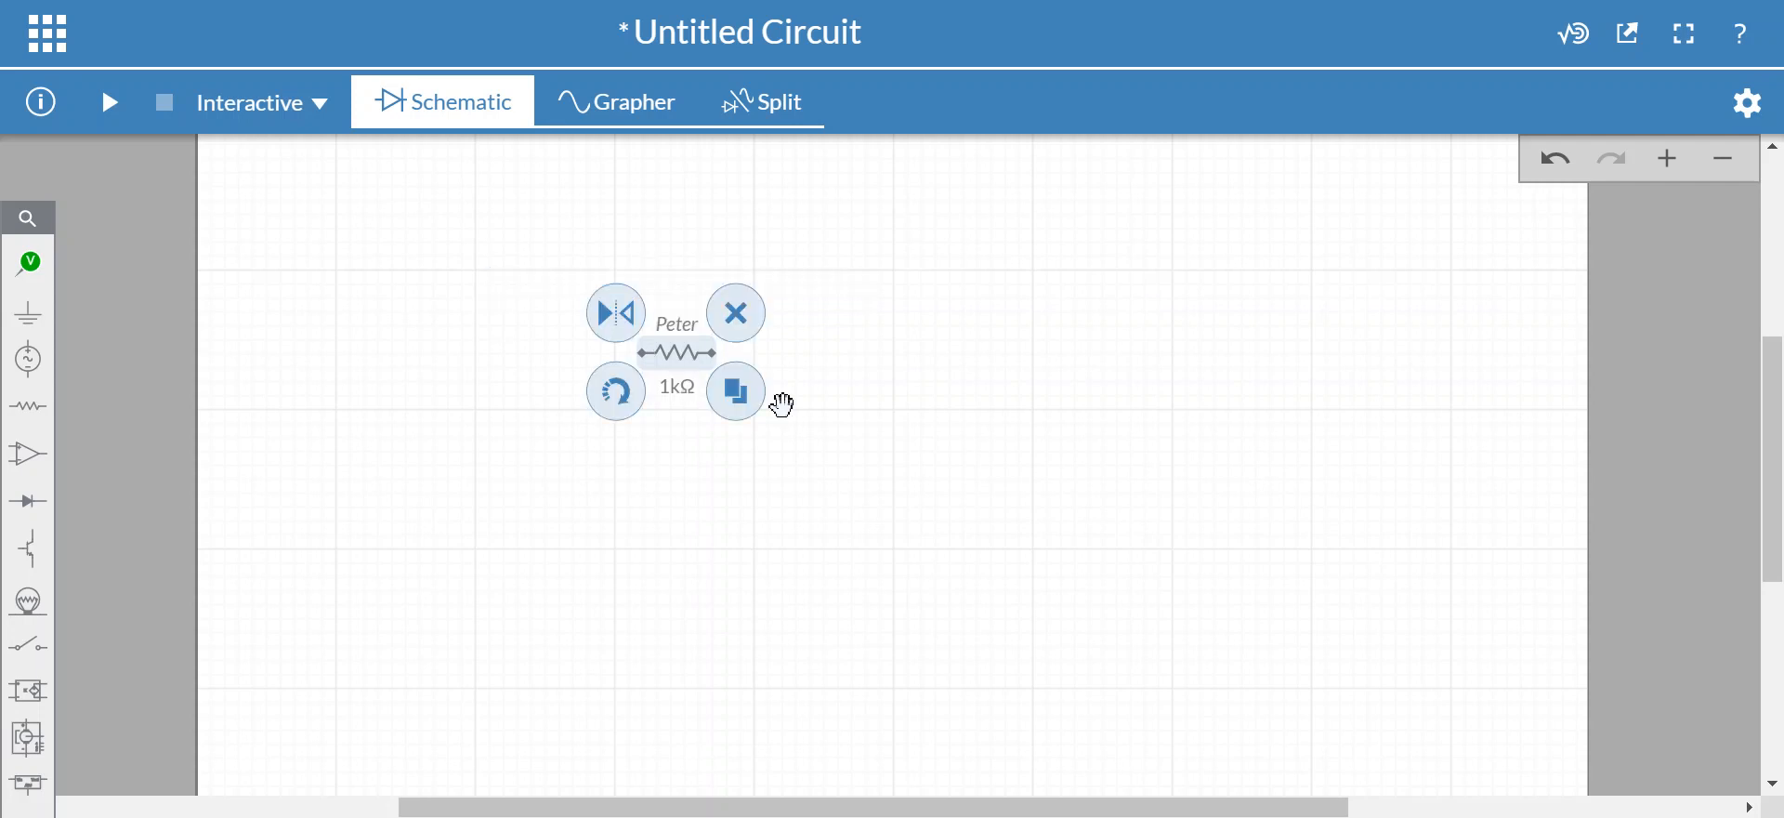
# Step: Set the resistor's resistance to 2.00 kΩ
pyautogui.click(684, 390)
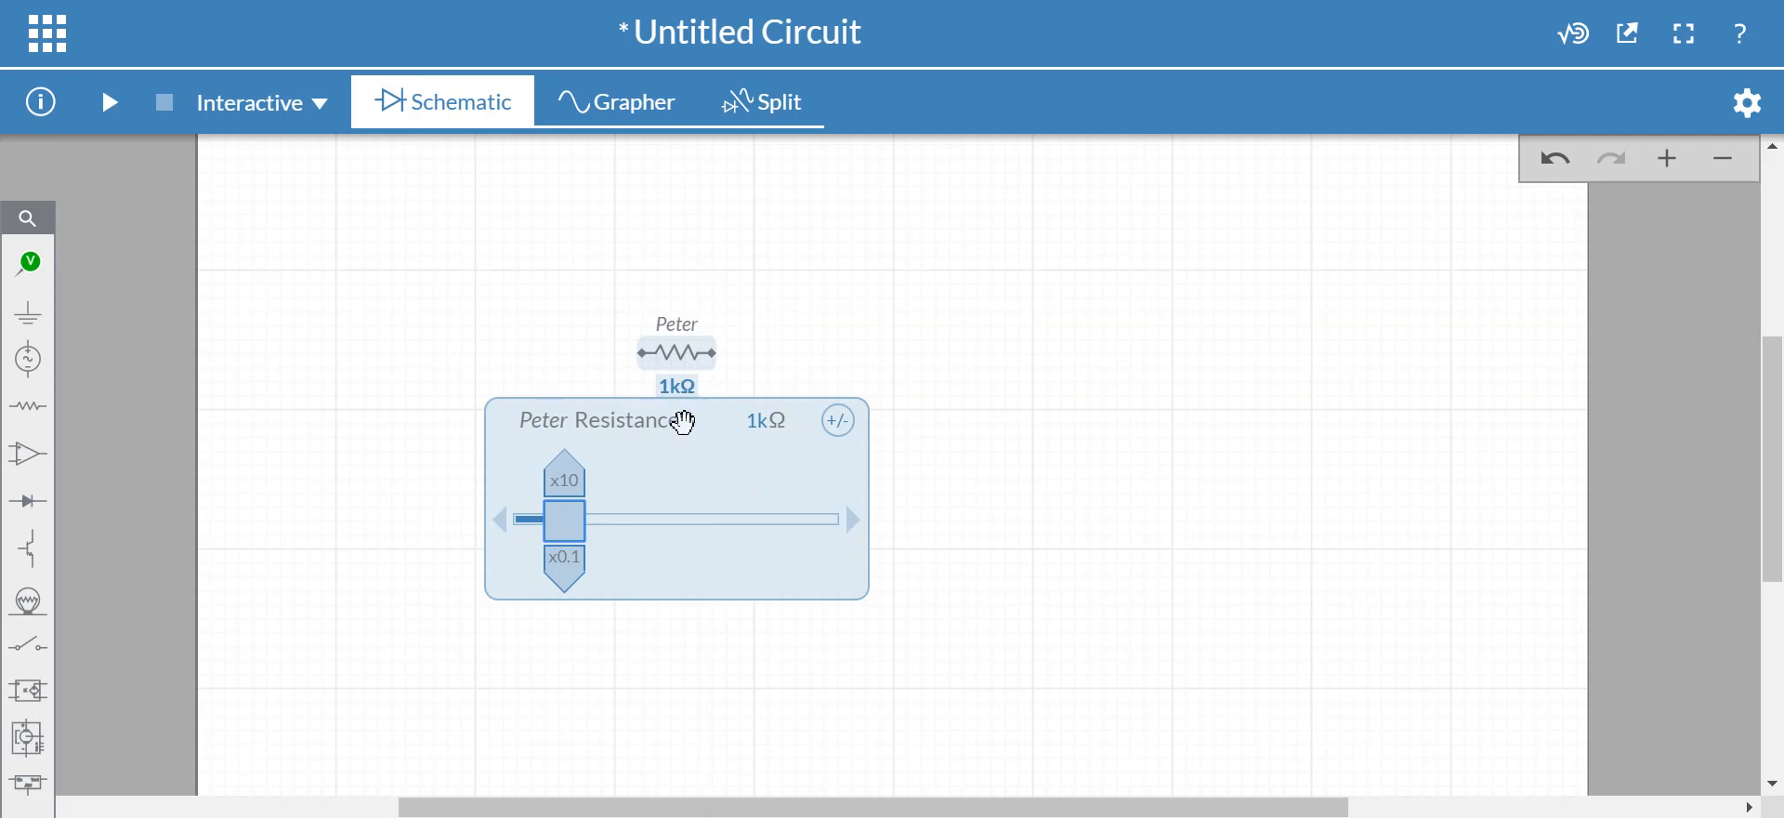
pyautogui.click(573, 493)
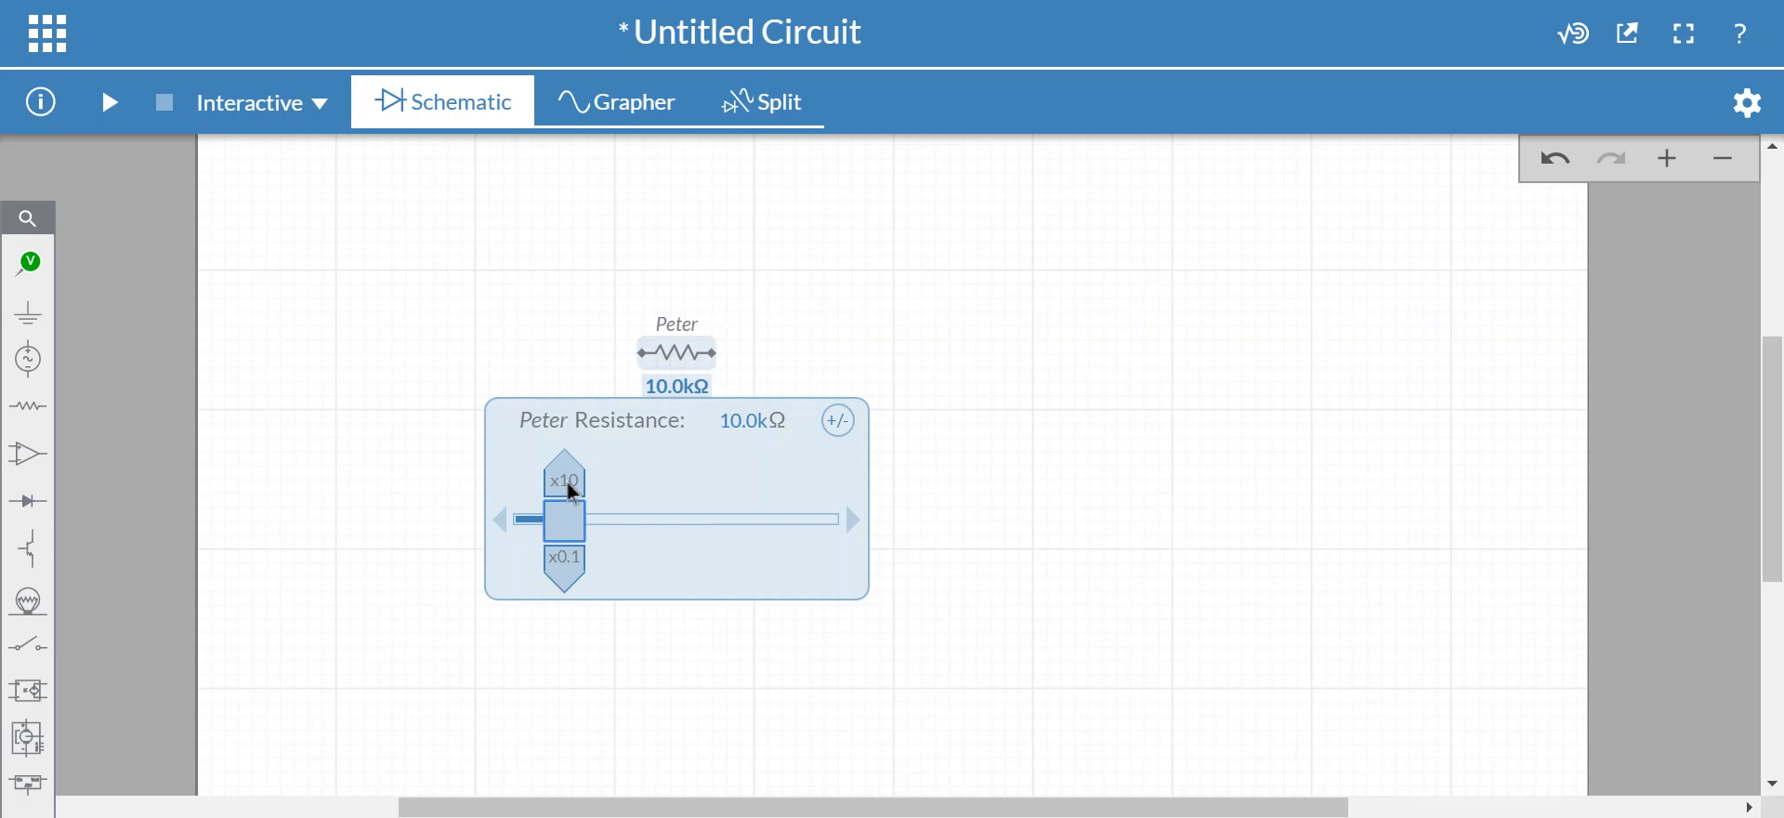
pyautogui.moveTo(577, 525)
pyautogui.mouseDown()
pyautogui.moveTo(689, 518)
pyautogui.moveTo(576, 530)
pyautogui.moveTo(605, 536)
pyautogui.mouseUp()
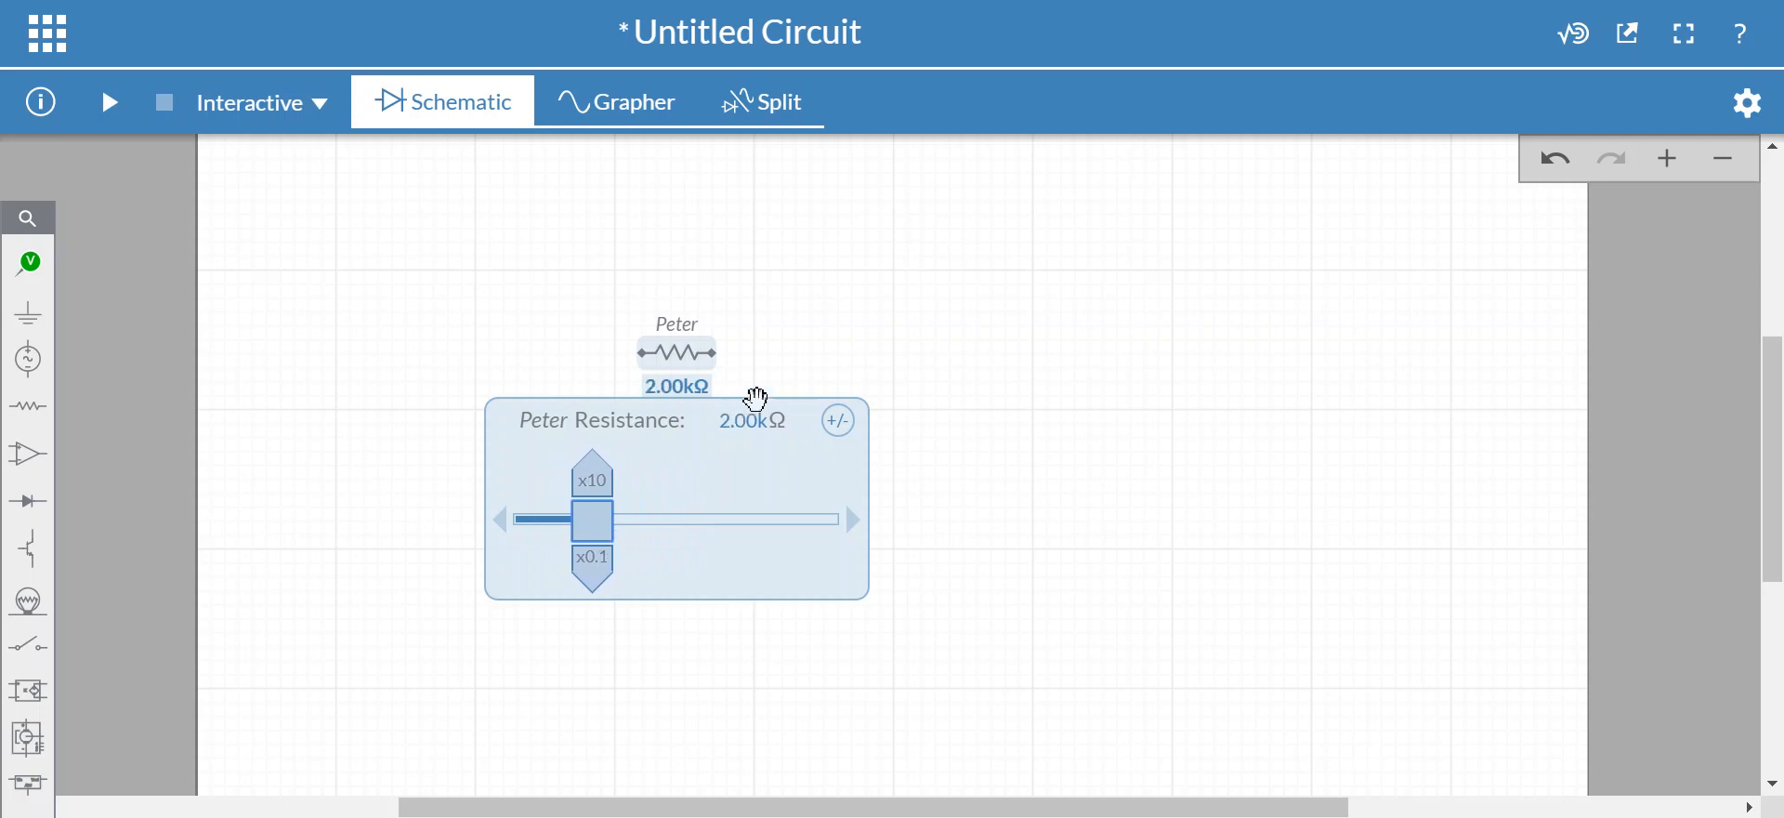
pyautogui.click(800, 366)
# Step: Rotate the resistor through a full turn in four quarter turns and delete it from the schematic
pyautogui.click(699, 362)
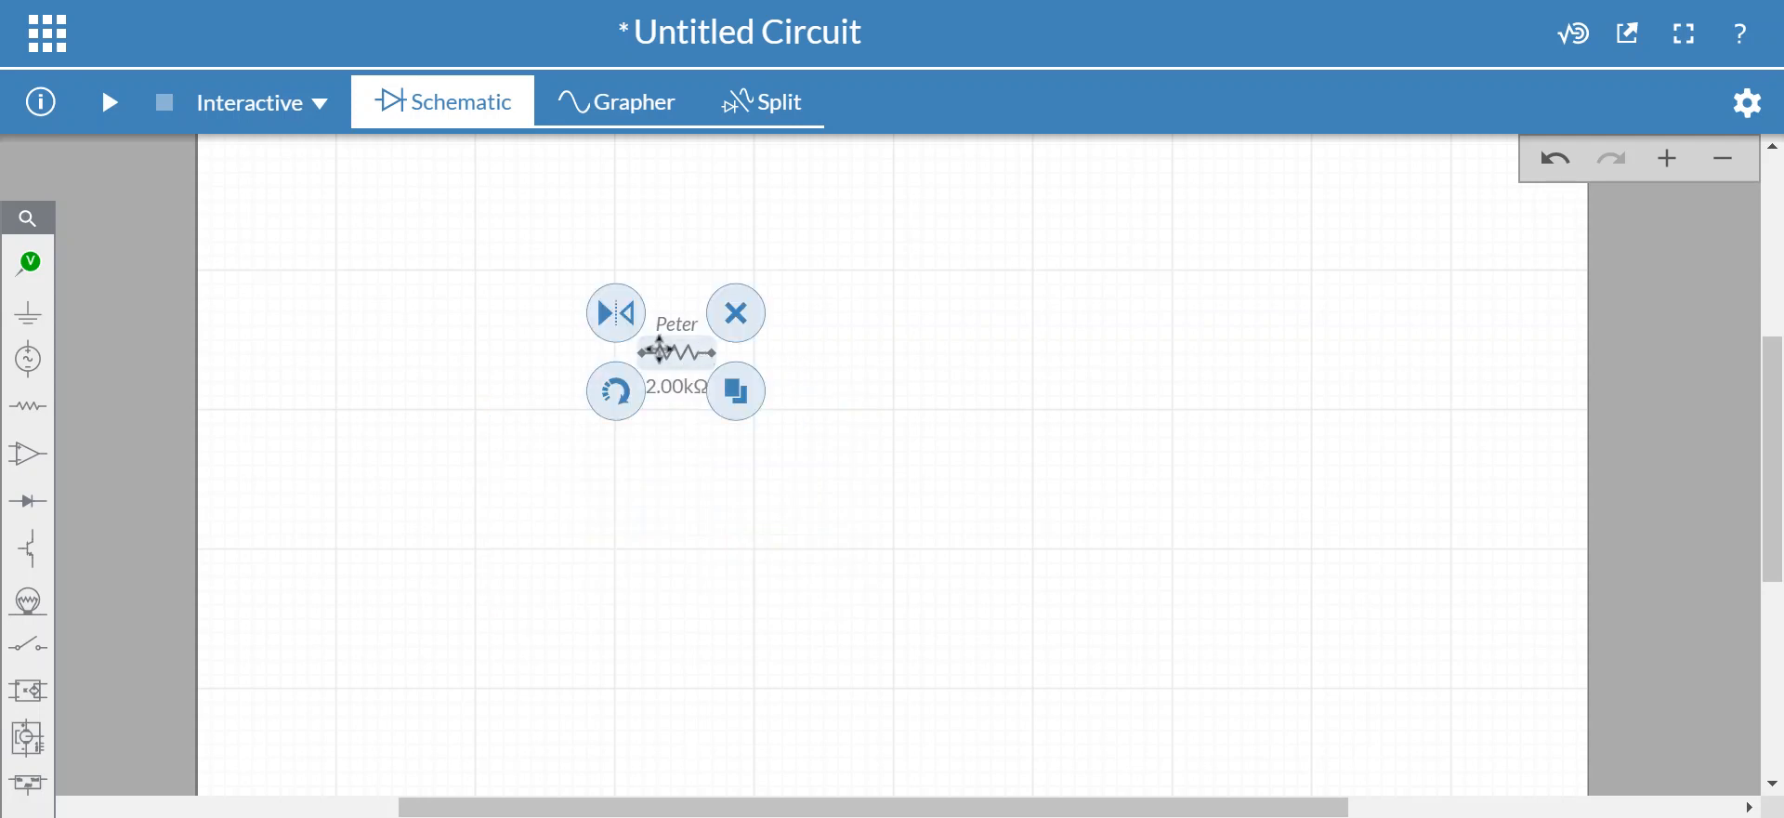
pyautogui.click(618, 391)
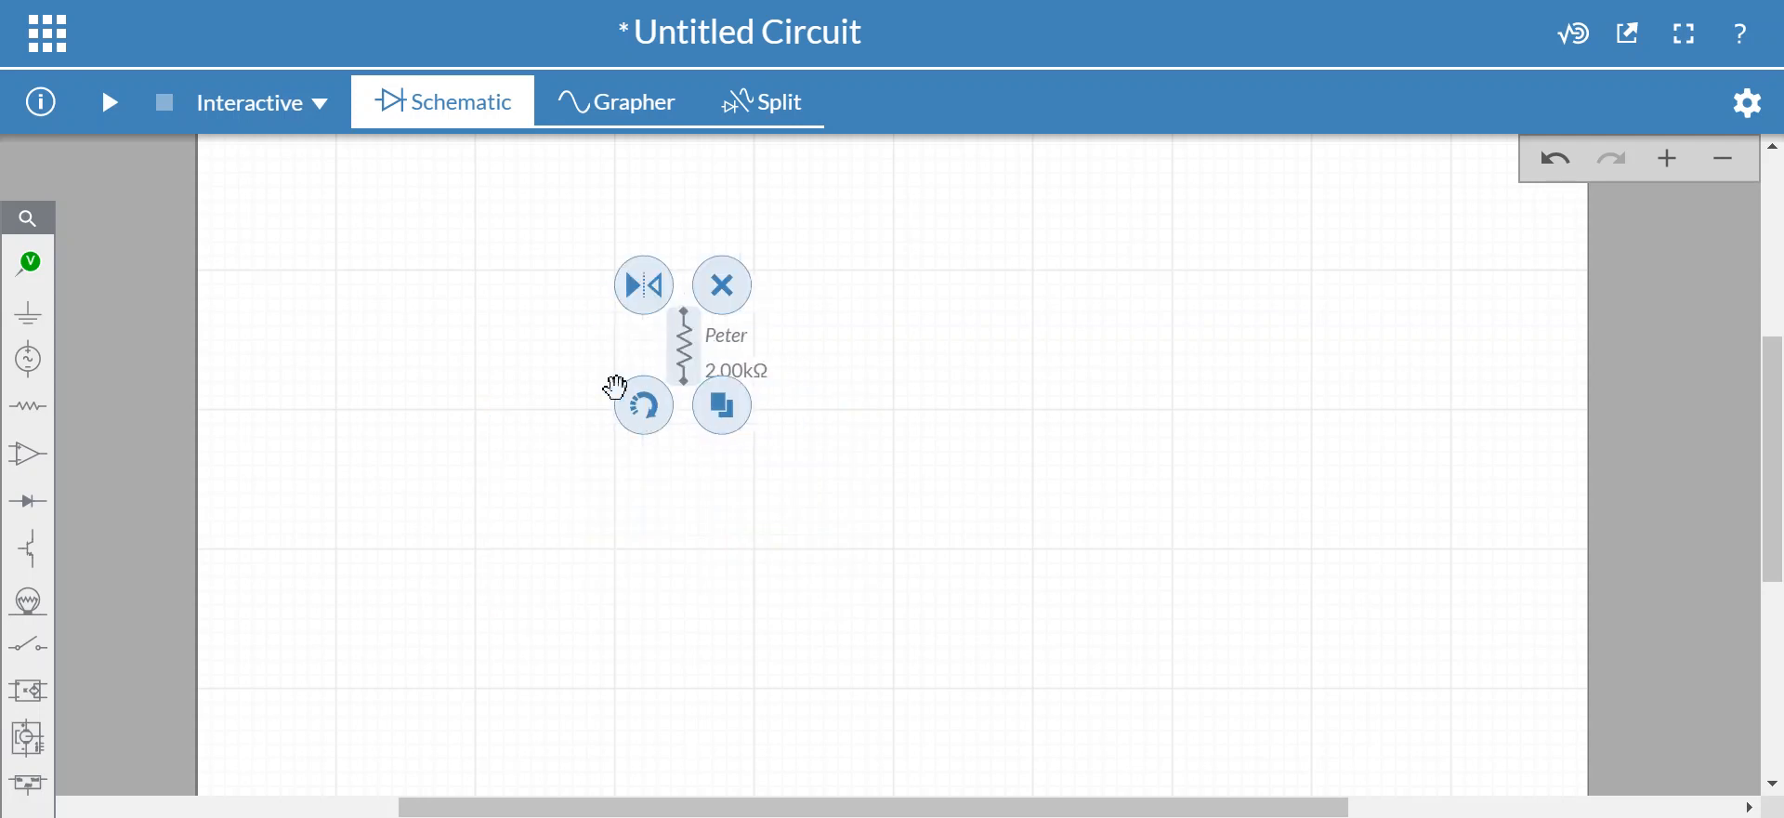
pyautogui.click(644, 406)
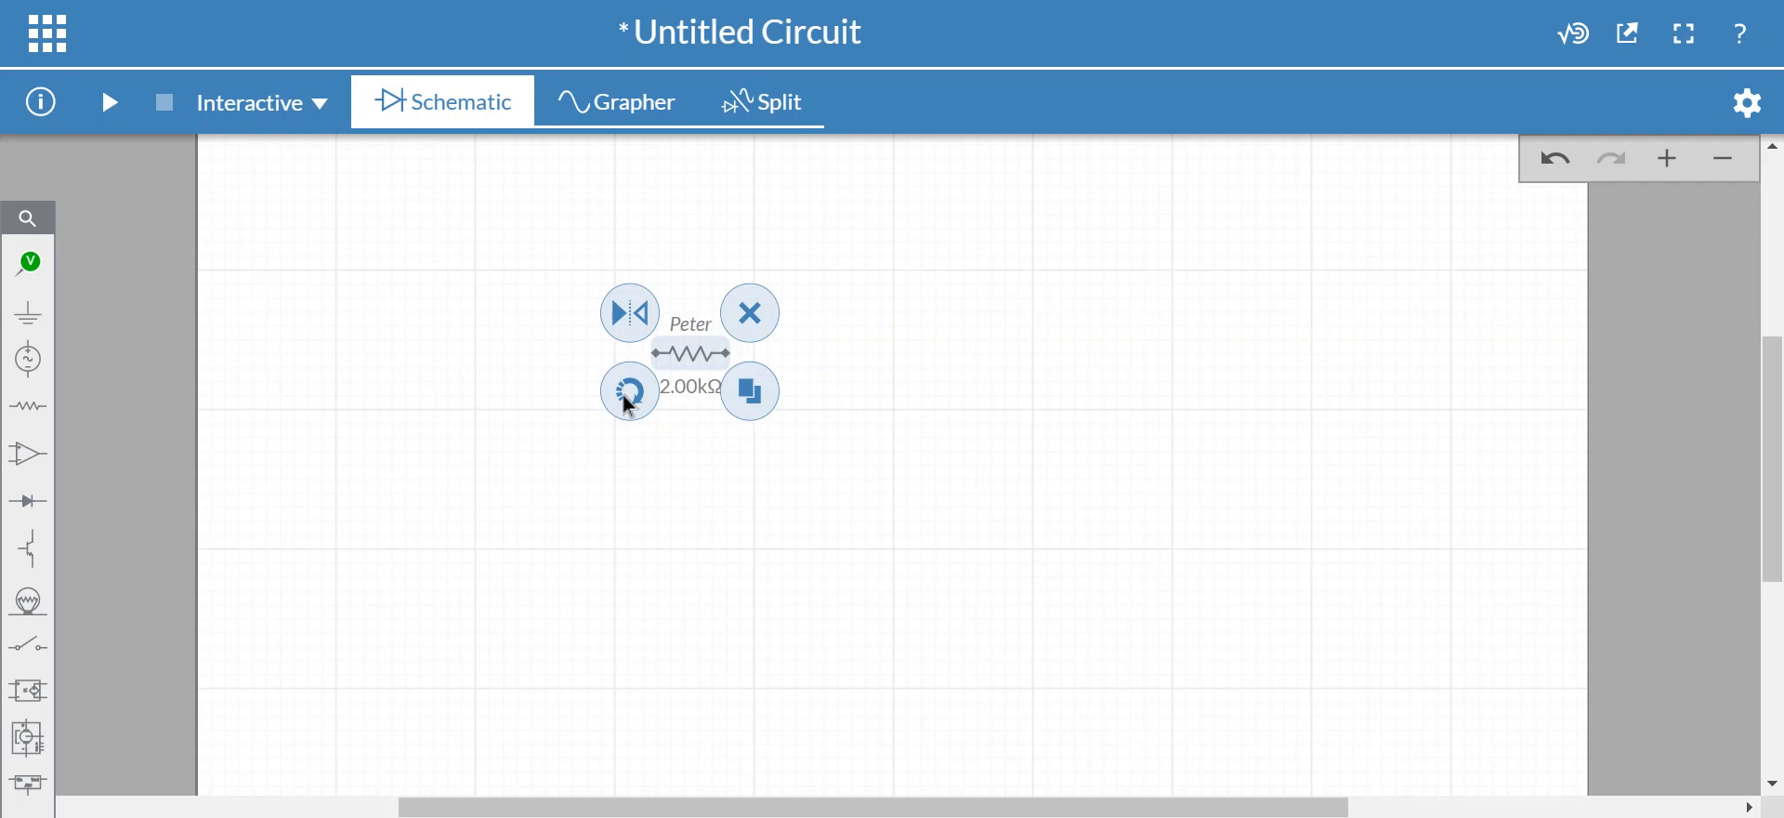
pyautogui.click(629, 404)
pyautogui.click(626, 403)
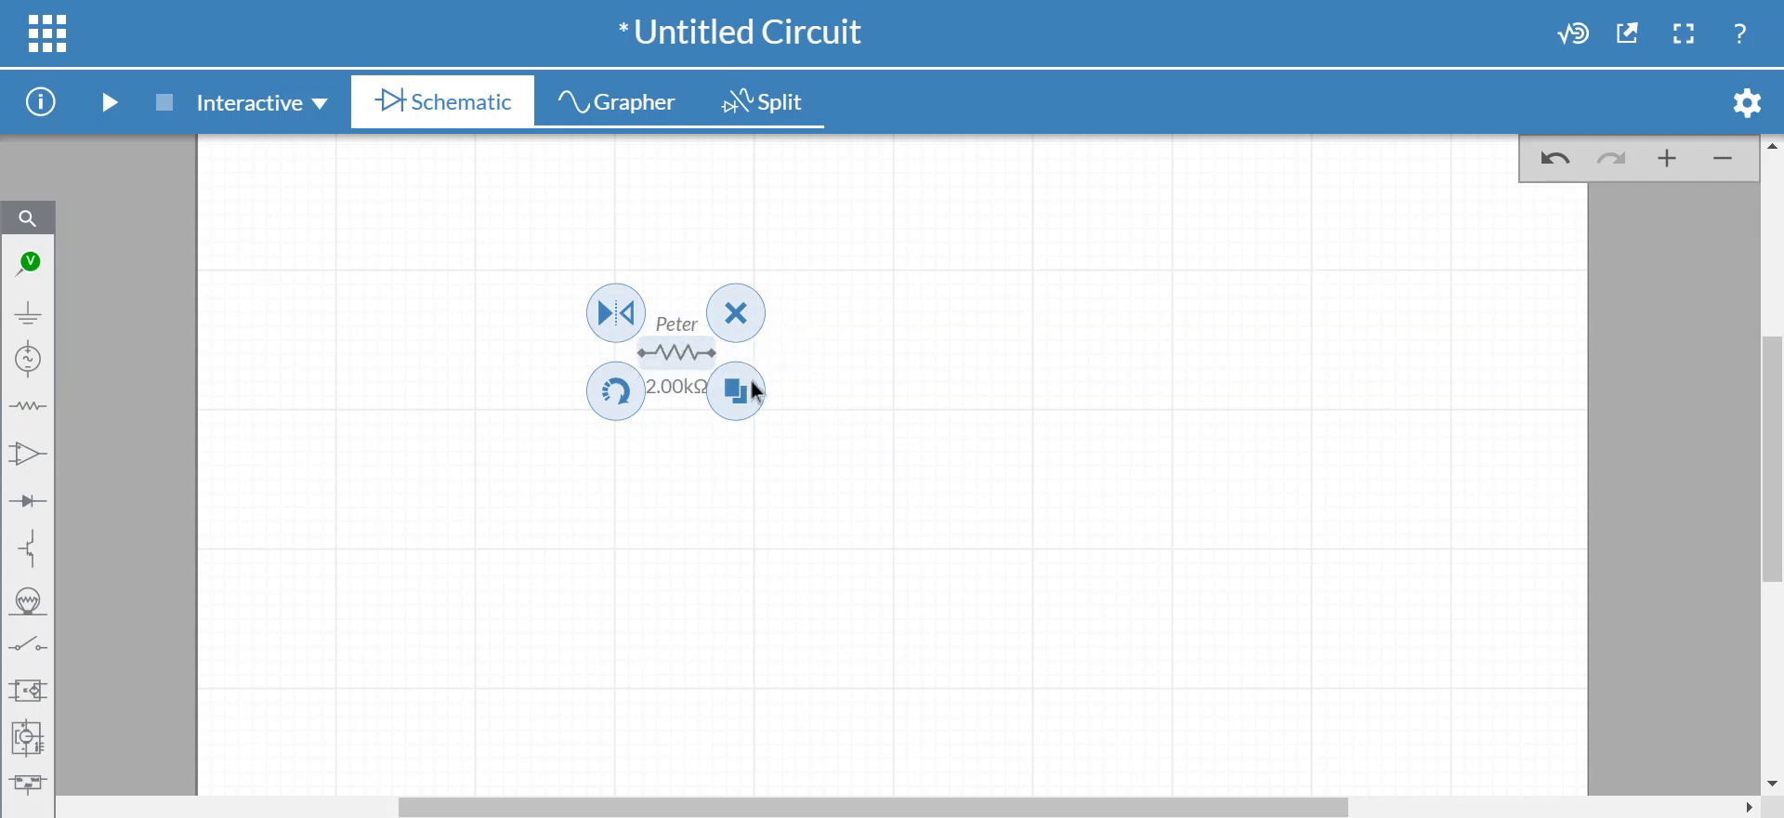
pyautogui.click(740, 321)
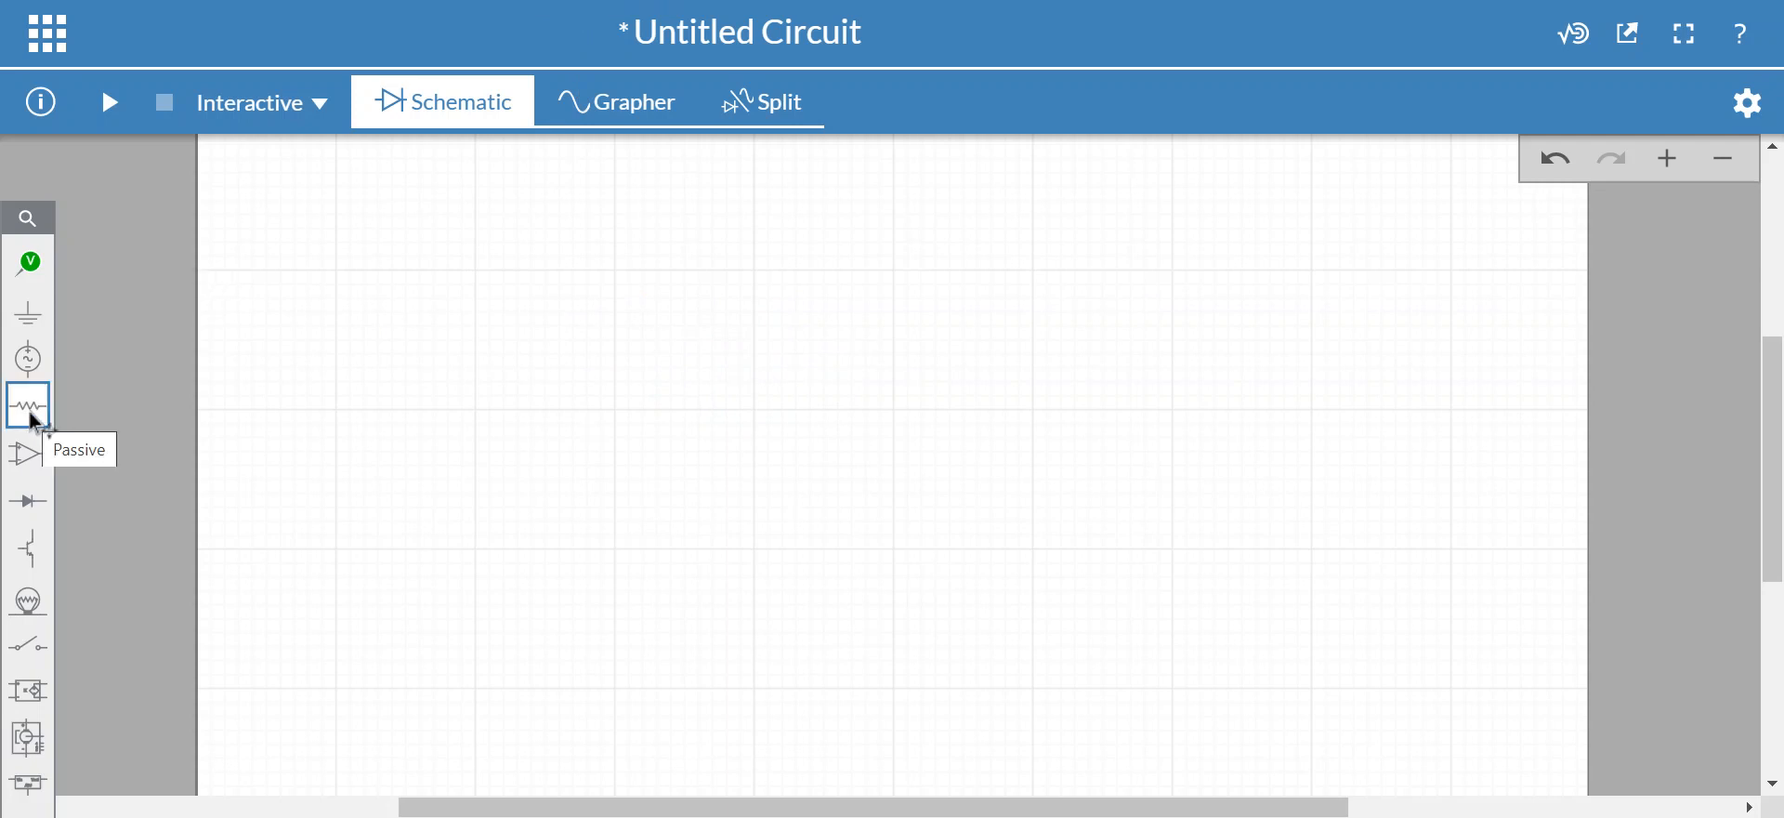
# Step: Place two horizontal resistors side by side in the upper area of the schematic
pyautogui.moveTo(34, 420); pyautogui.dragTo(558, 339)
pyautogui.moveTo(28, 406); pyautogui.dragTo(679, 341)
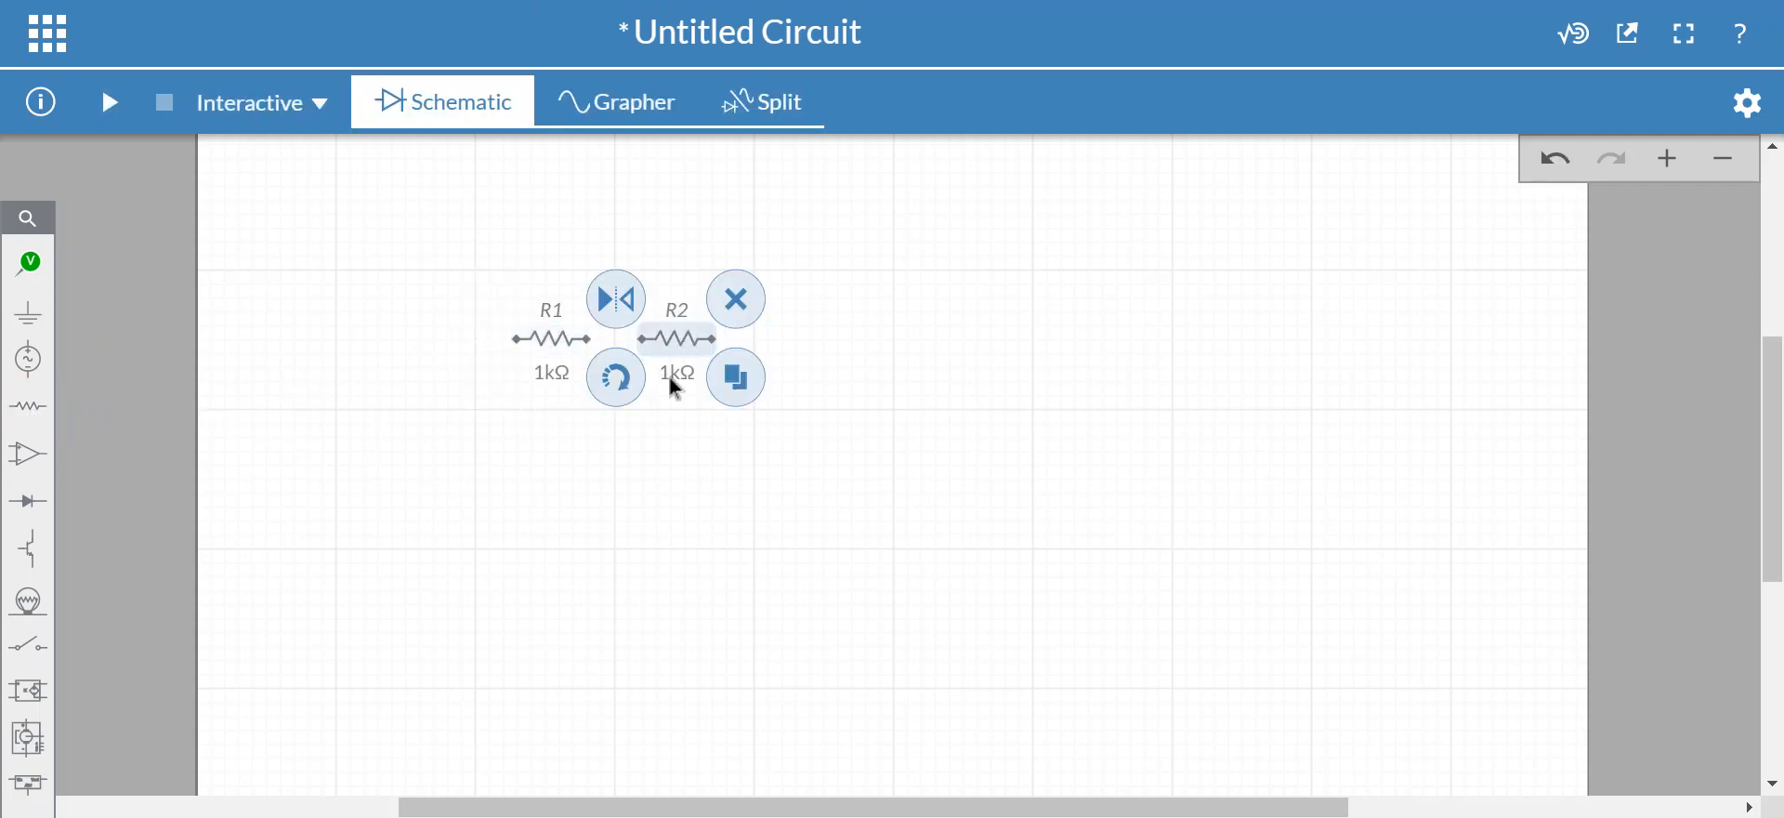
pyautogui.click(436, 456)
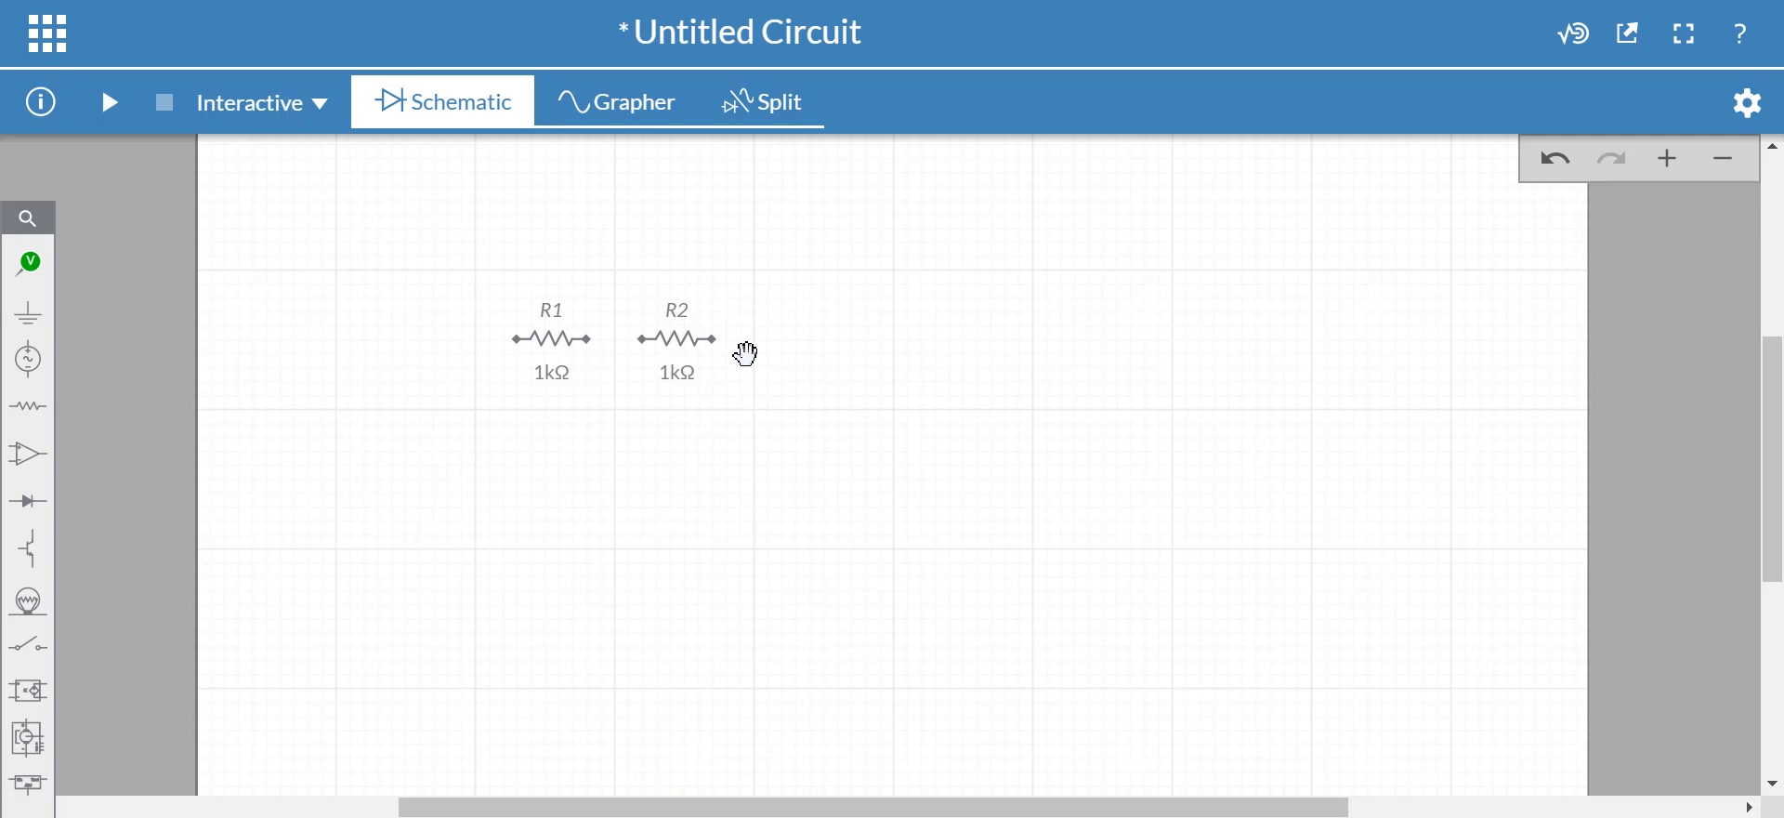
# Step: Place a DC voltage source centred below the two resistors and rotate it to lie horizontally
pyautogui.click(25, 365)
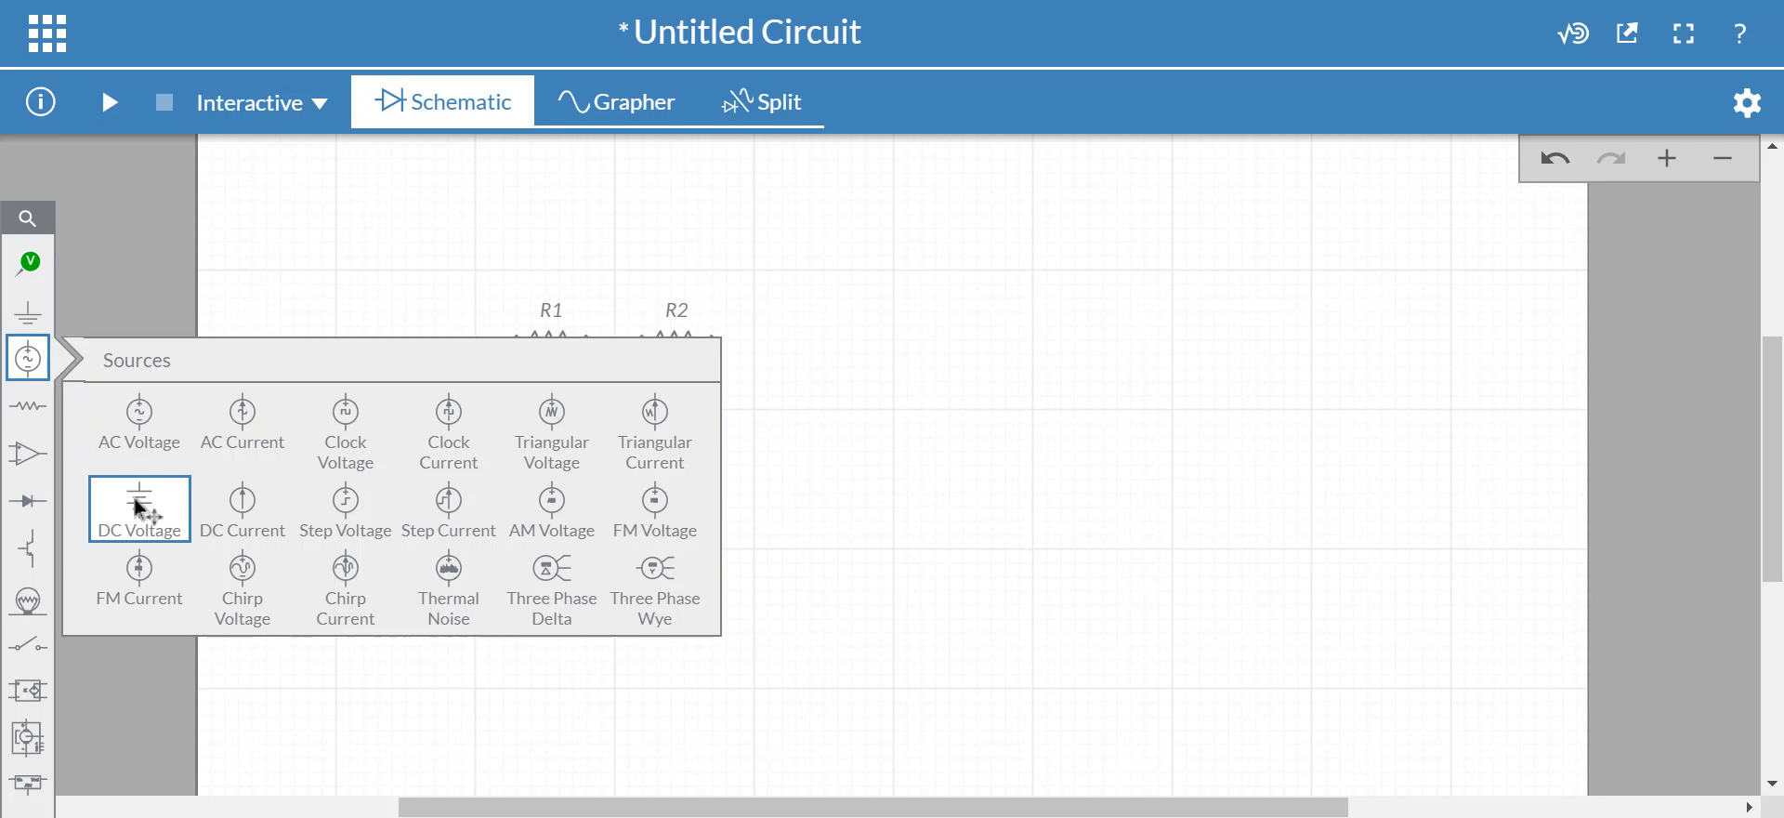
pyautogui.moveTo(139, 506); pyautogui.dragTo(614, 458)
pyautogui.click(866, 648)
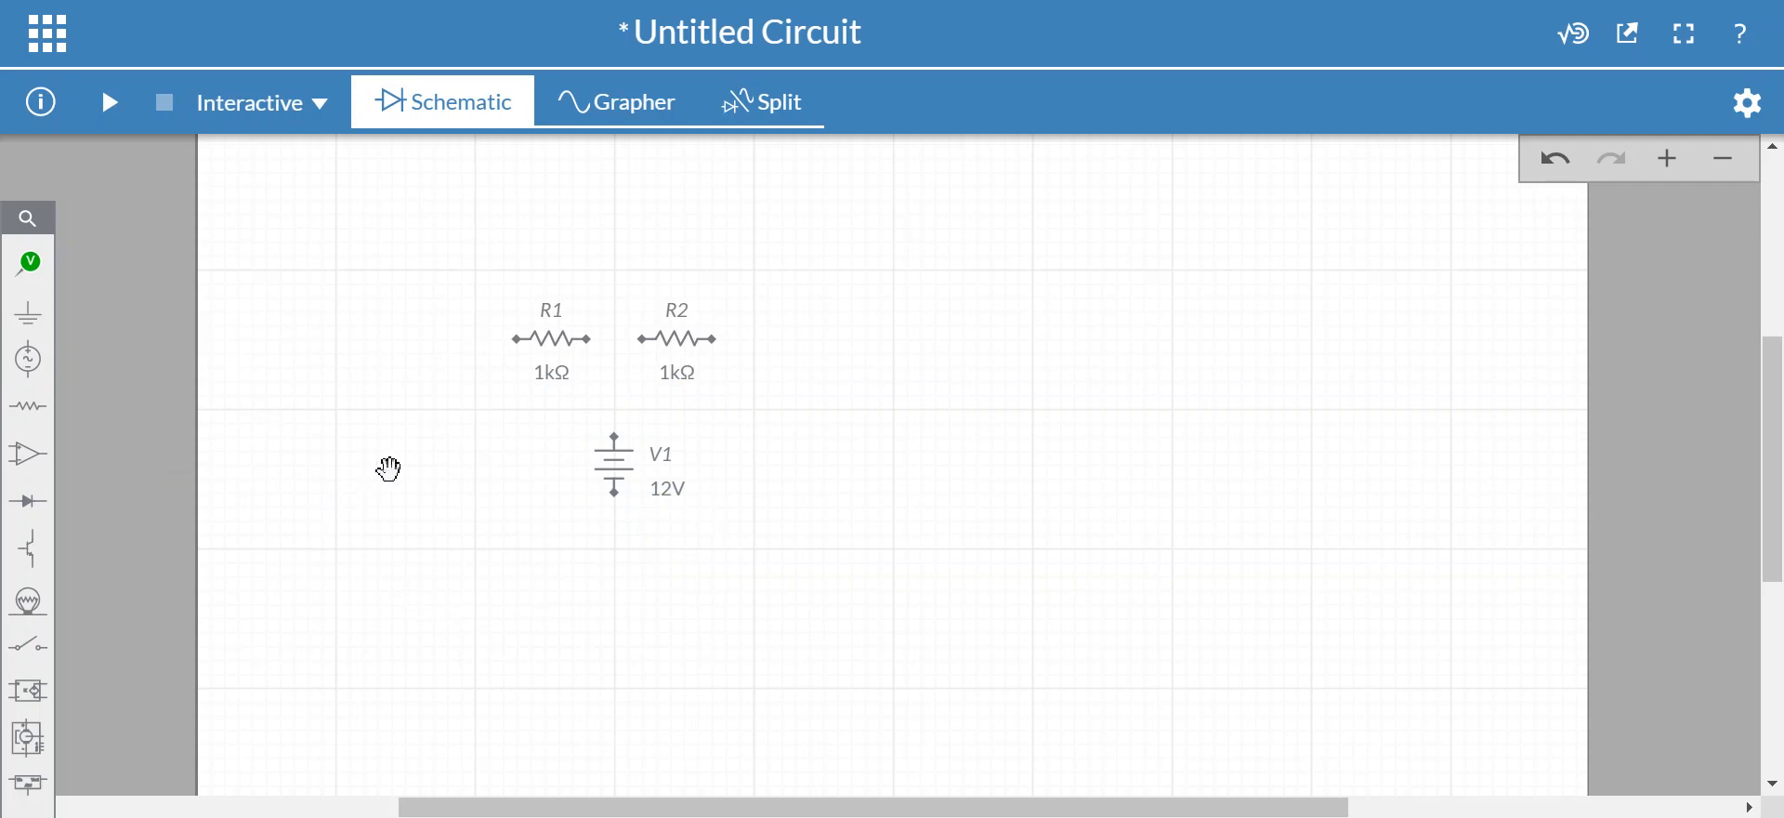
pyautogui.click(623, 467)
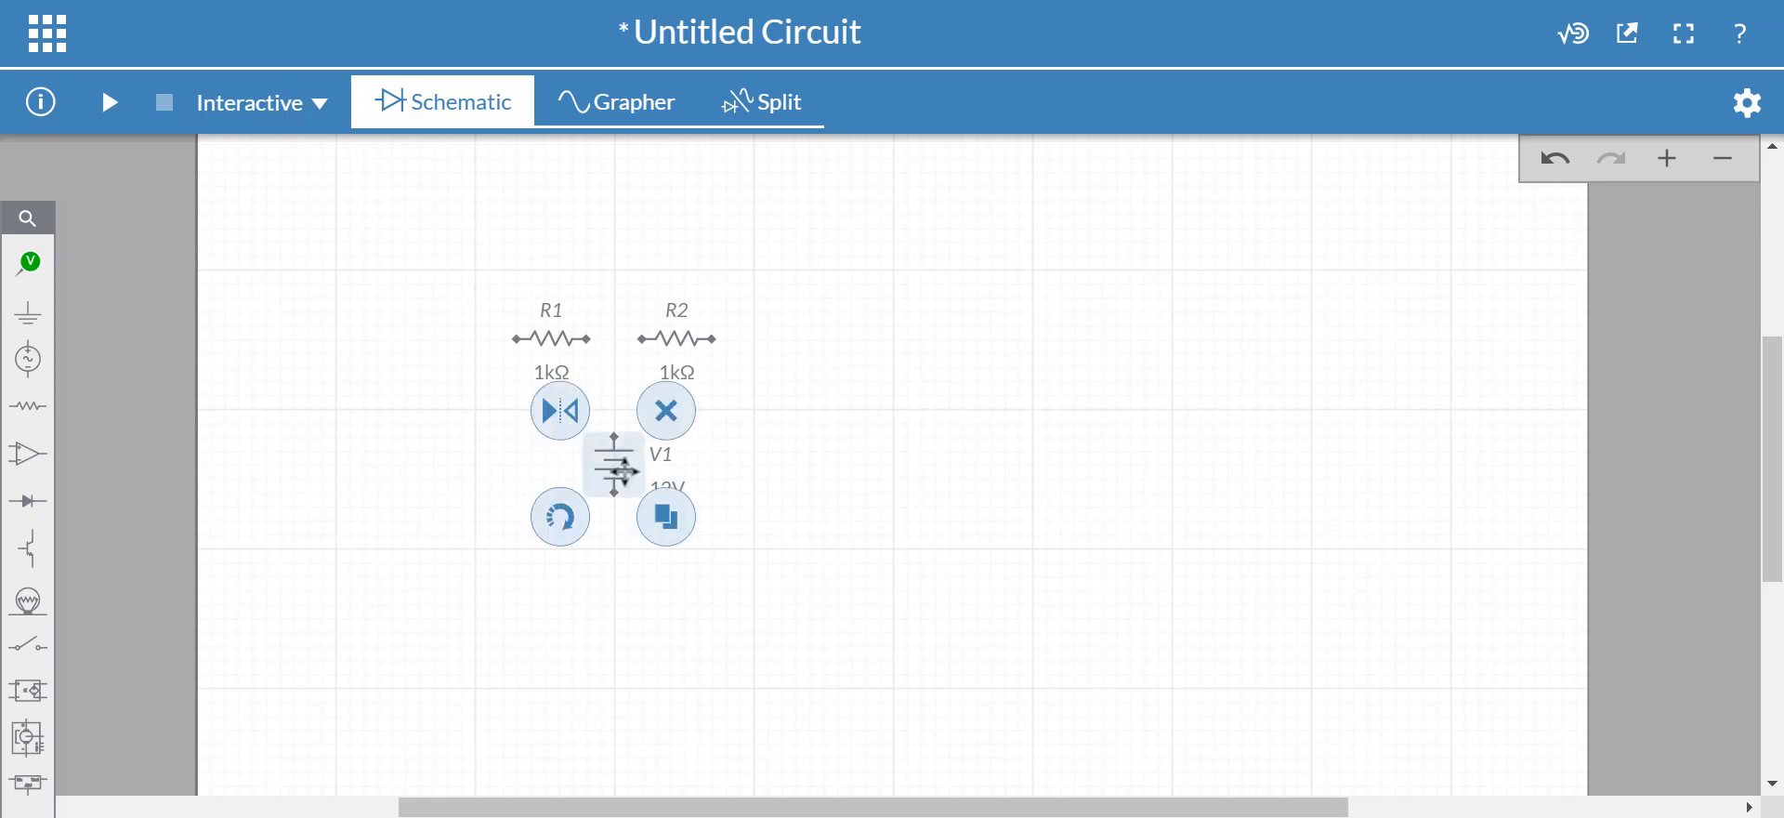
pyautogui.click(565, 522)
pyautogui.click(608, 625)
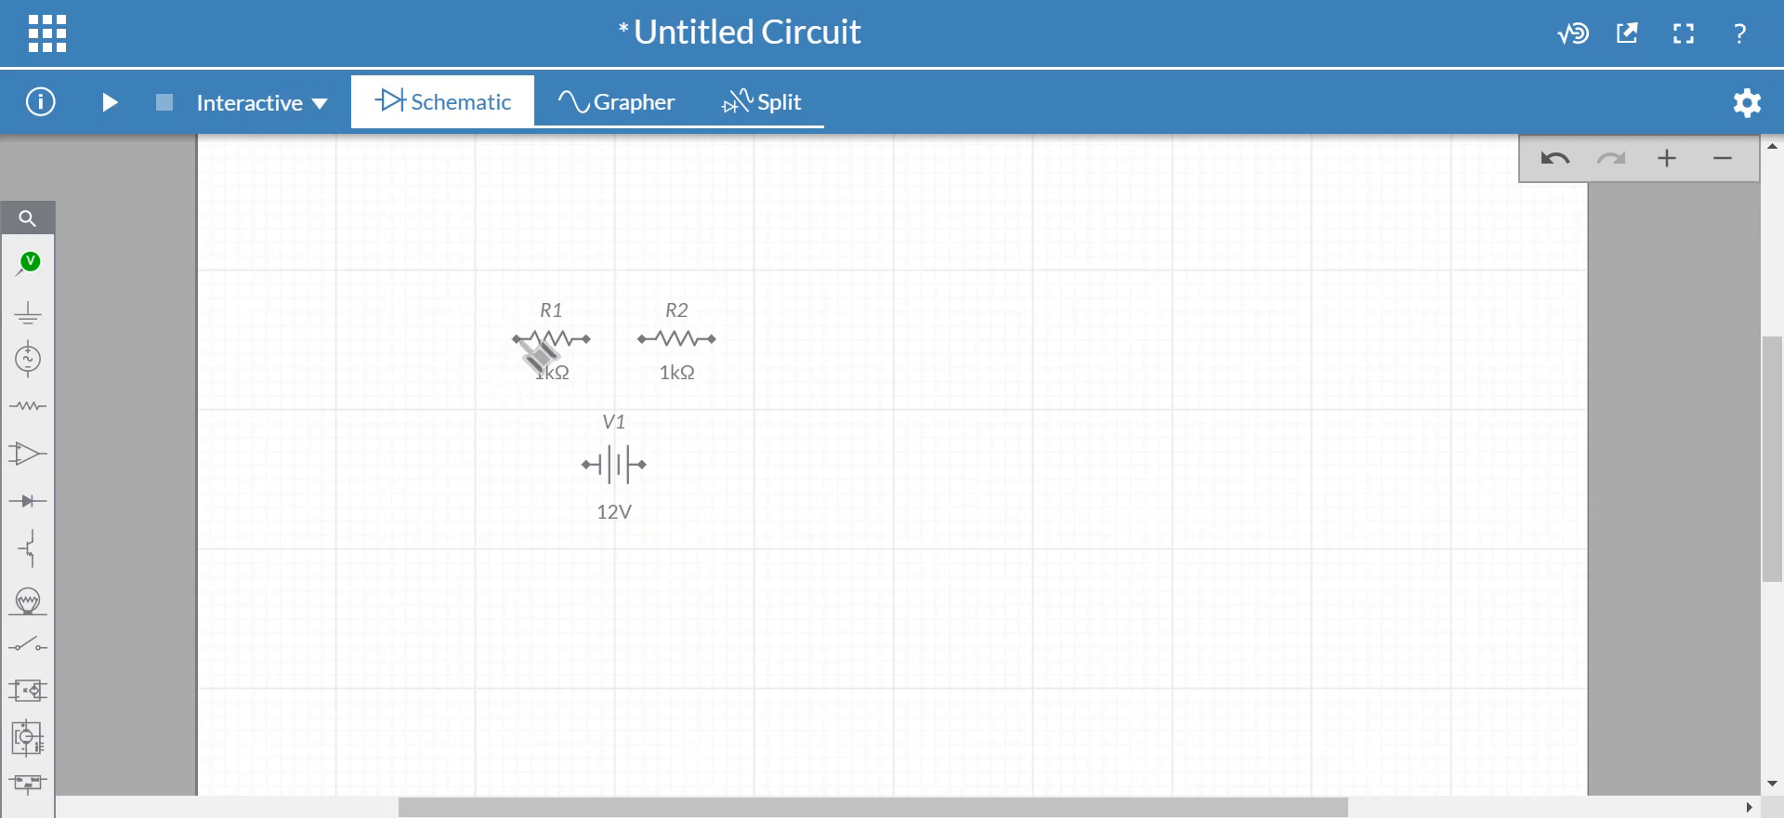
# Step: Wire the left terminal of R1 around to the left terminal of the voltage source V1
pyautogui.click(517, 340)
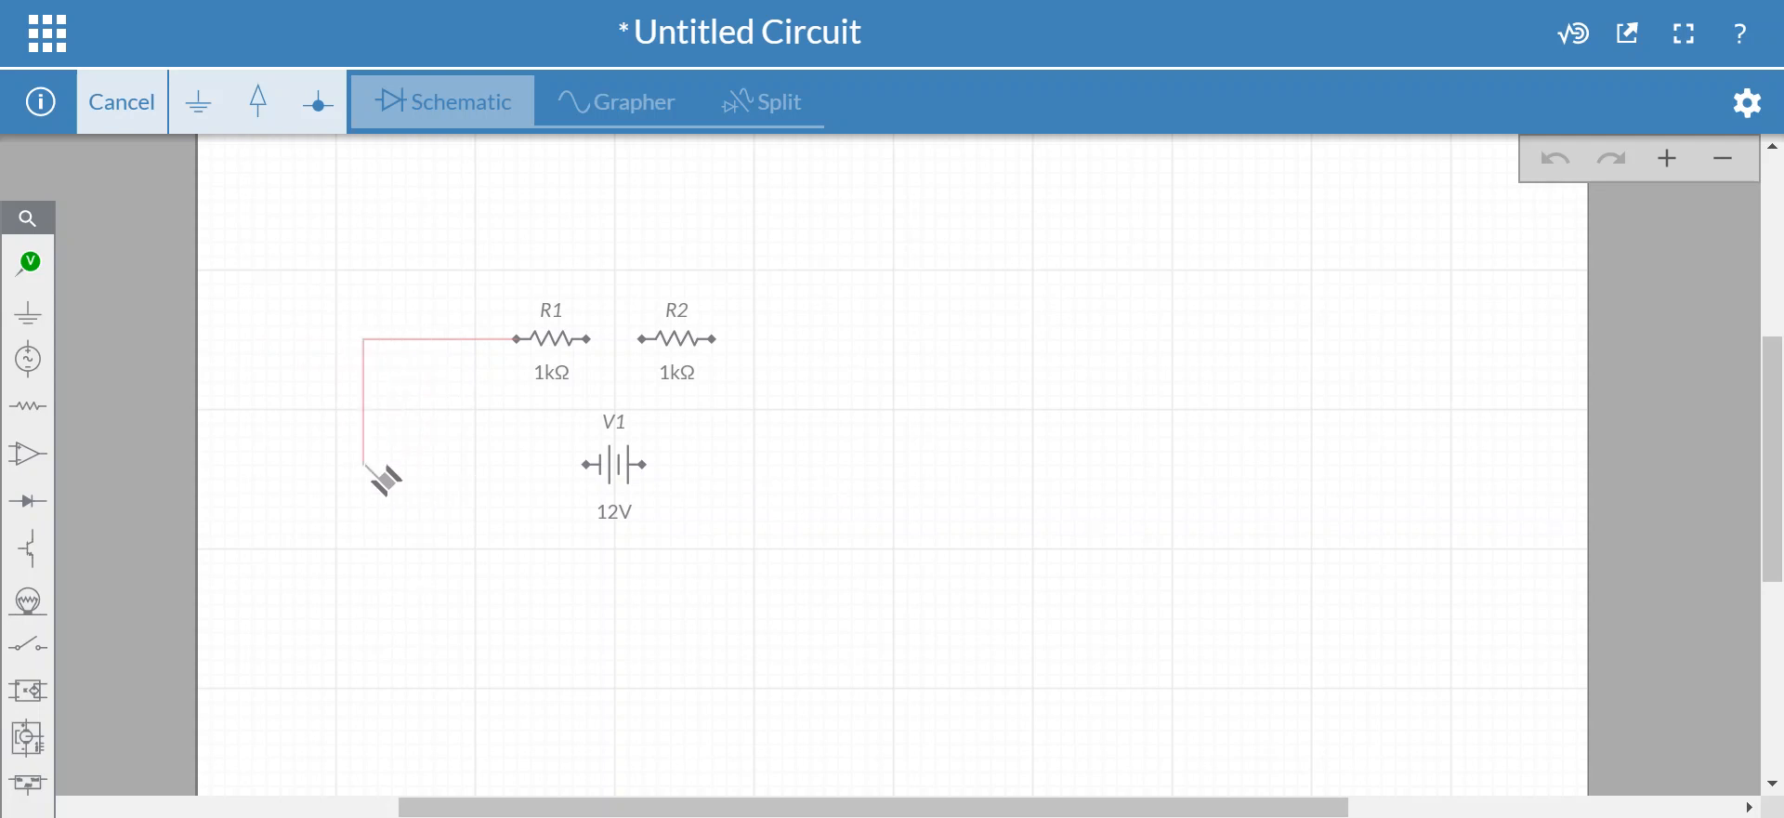
pyautogui.moveTo(377, 464); pyautogui.dragTo(624, 459)
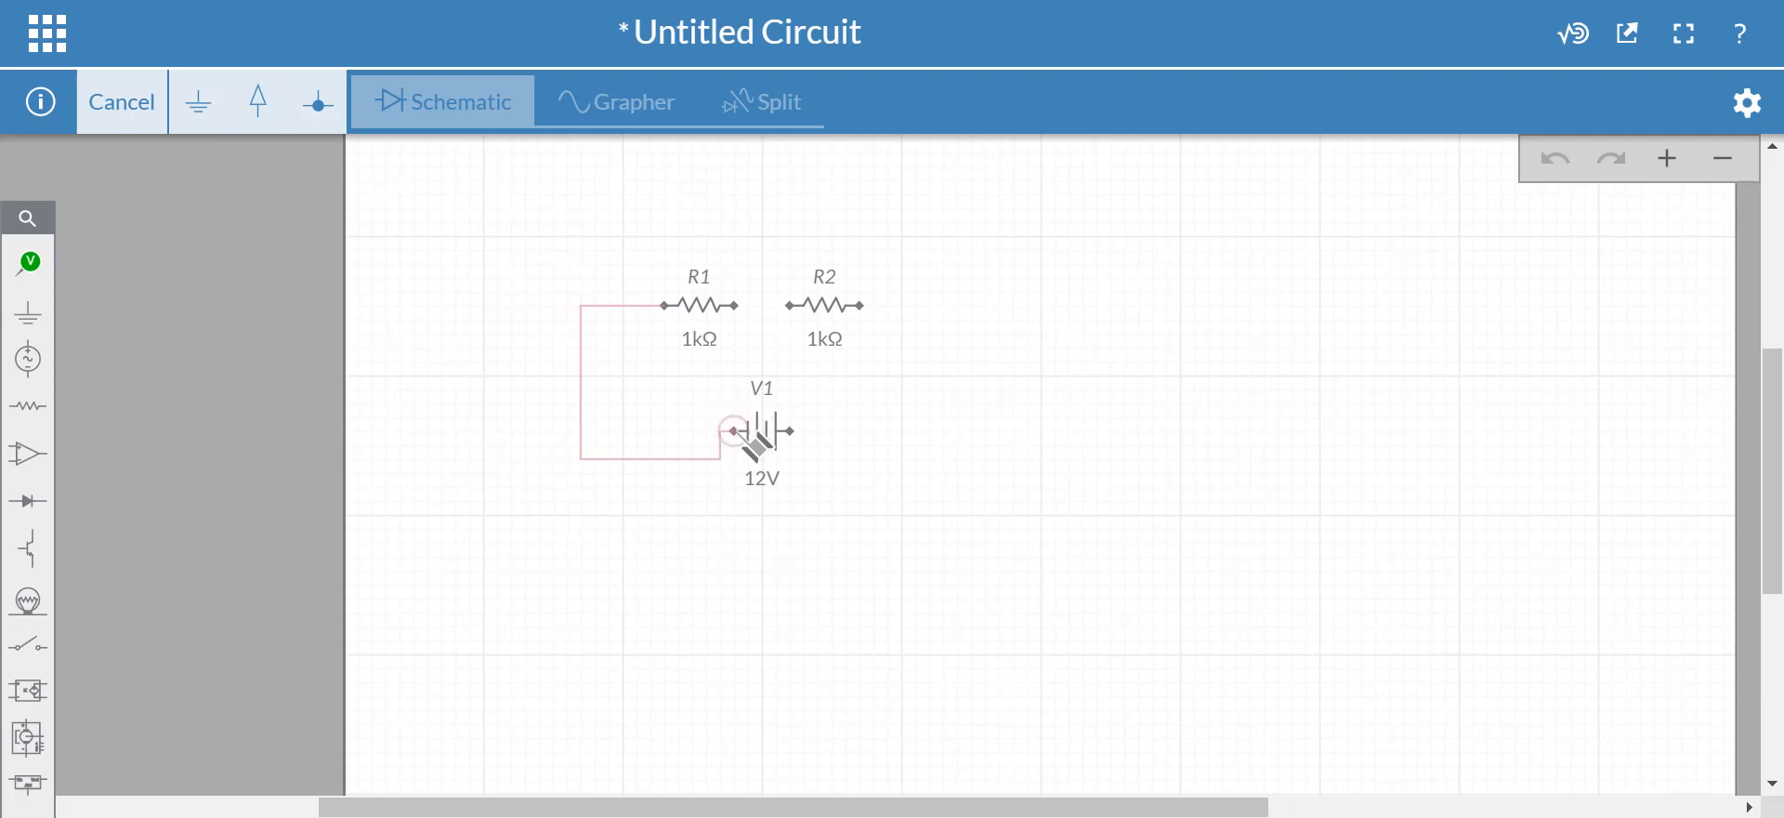
pyautogui.click(734, 431)
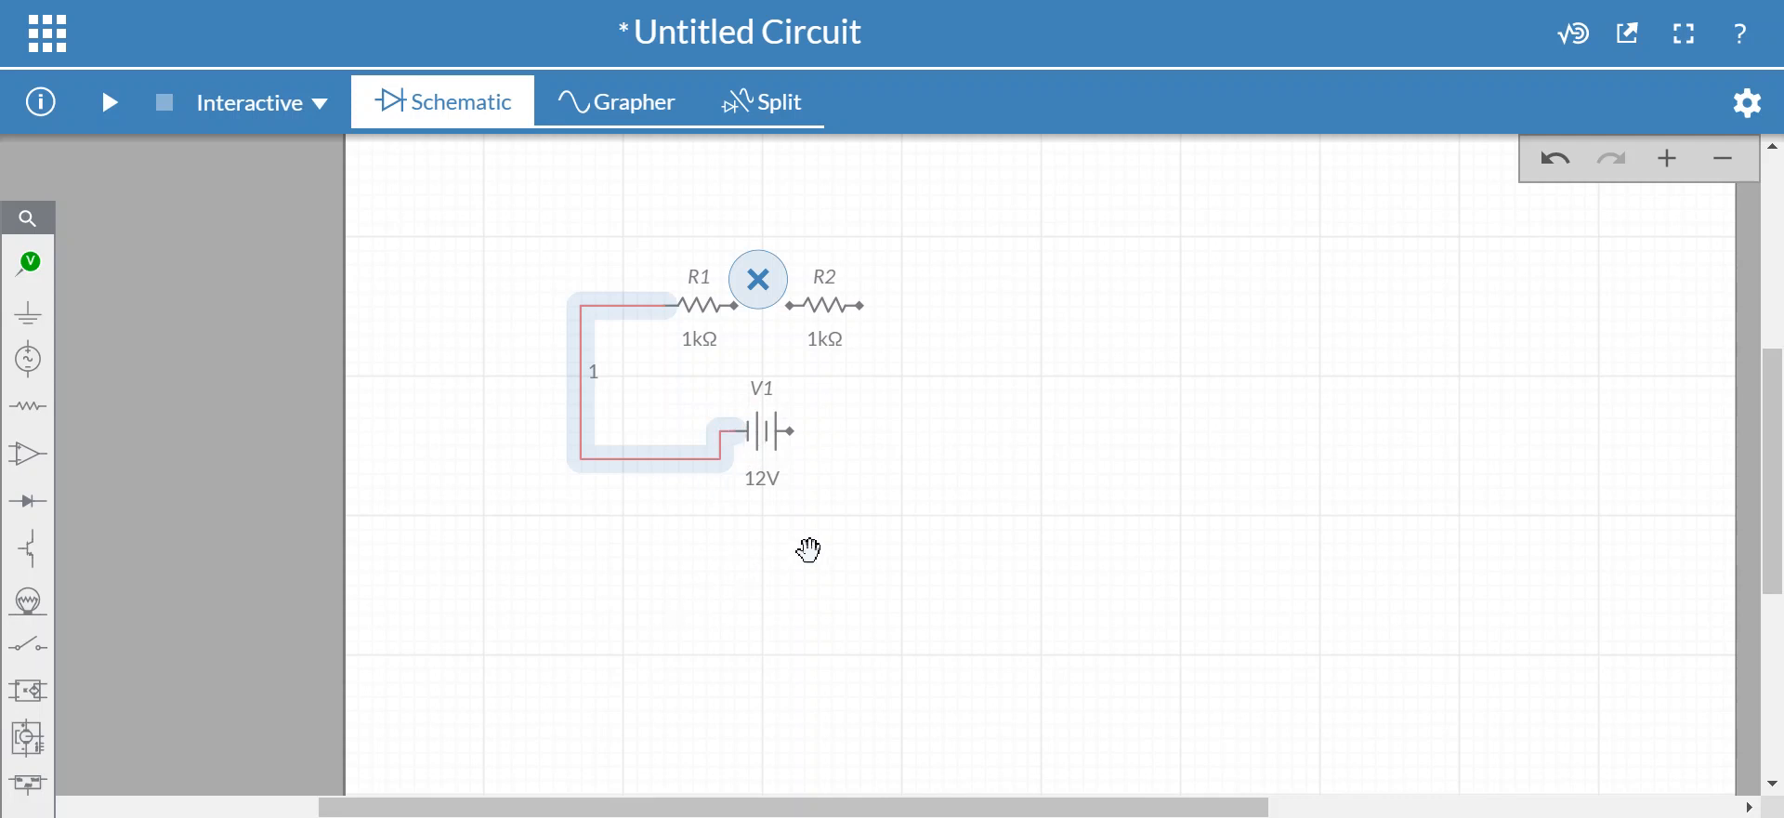
pyautogui.click(810, 586)
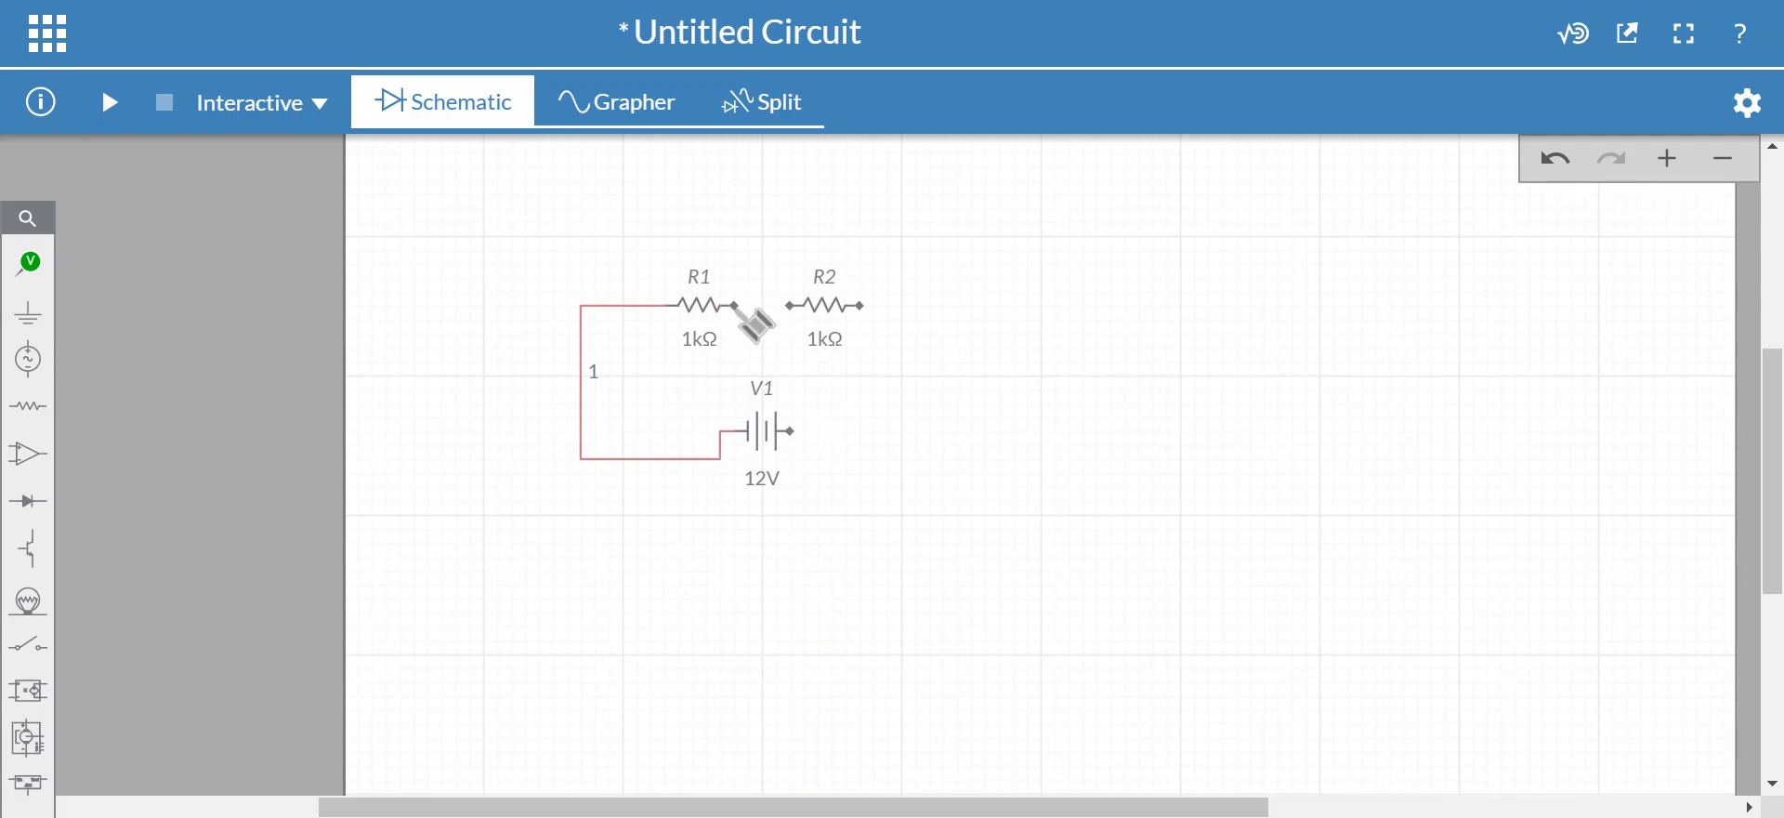
# Step: Wire the right terminal of R1 to the left terminal of R2
pyautogui.click(736, 309)
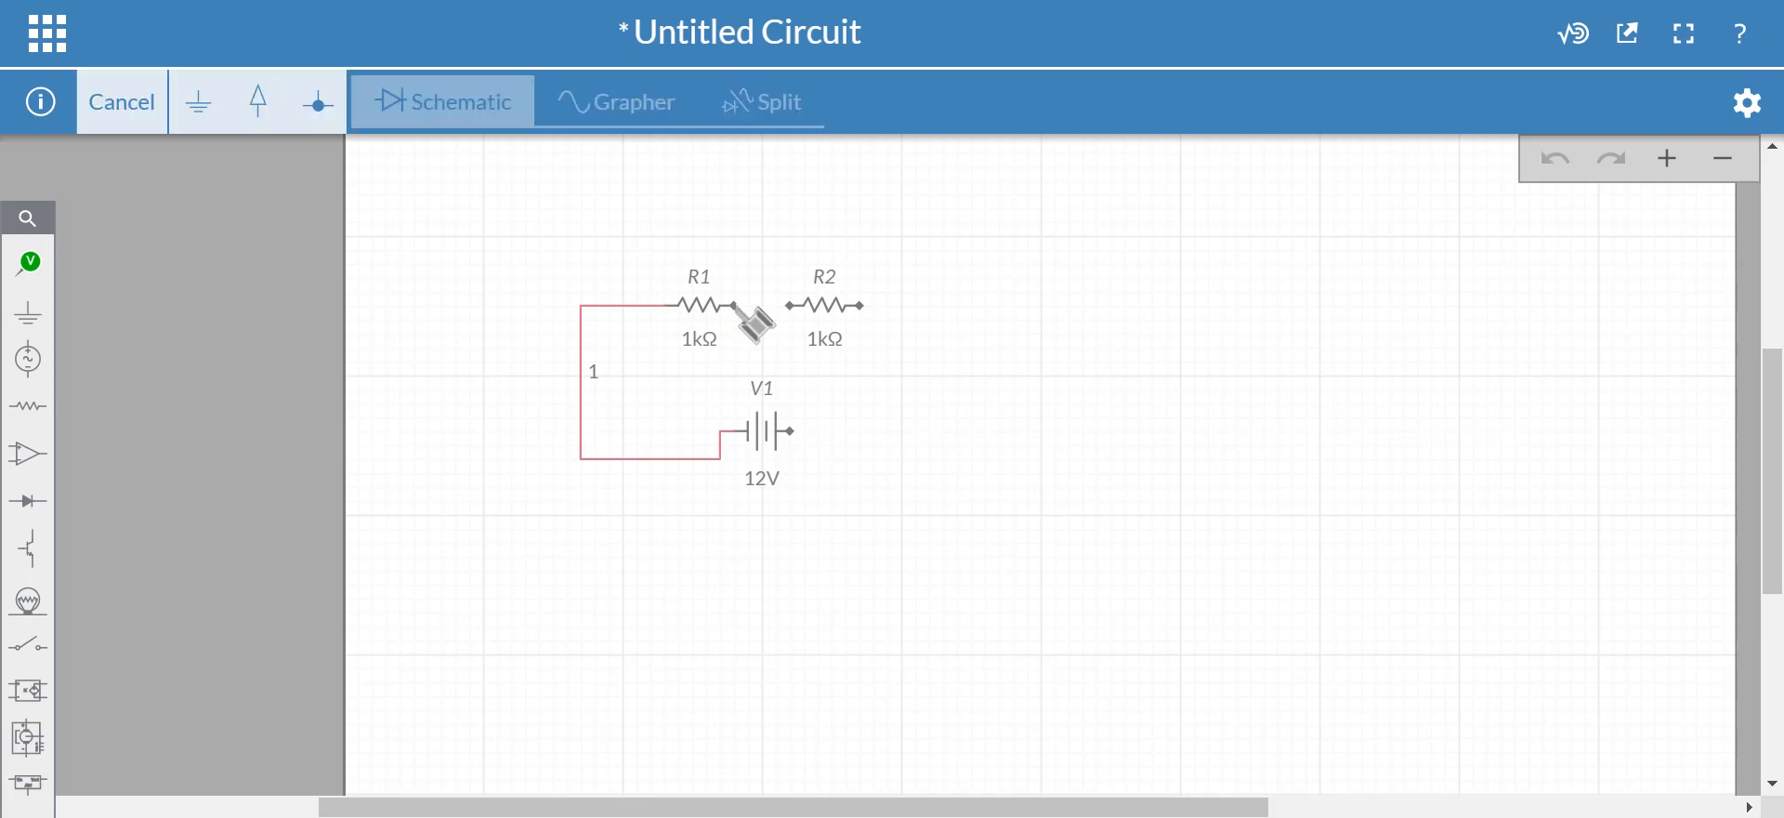
pyautogui.click(789, 305)
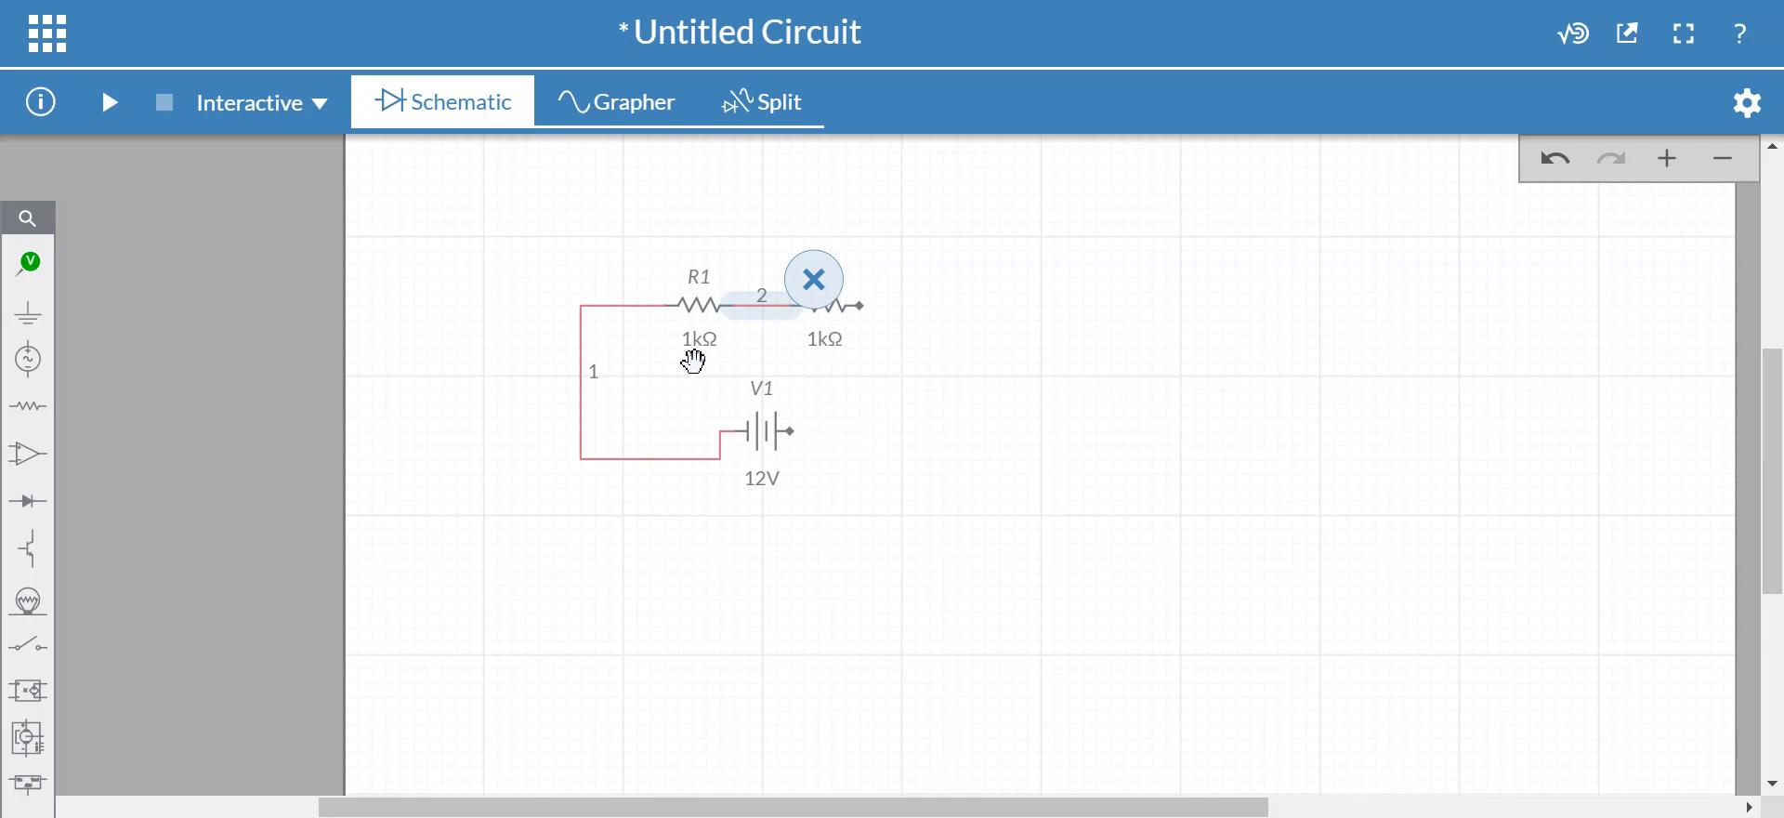
pyautogui.click(650, 316)
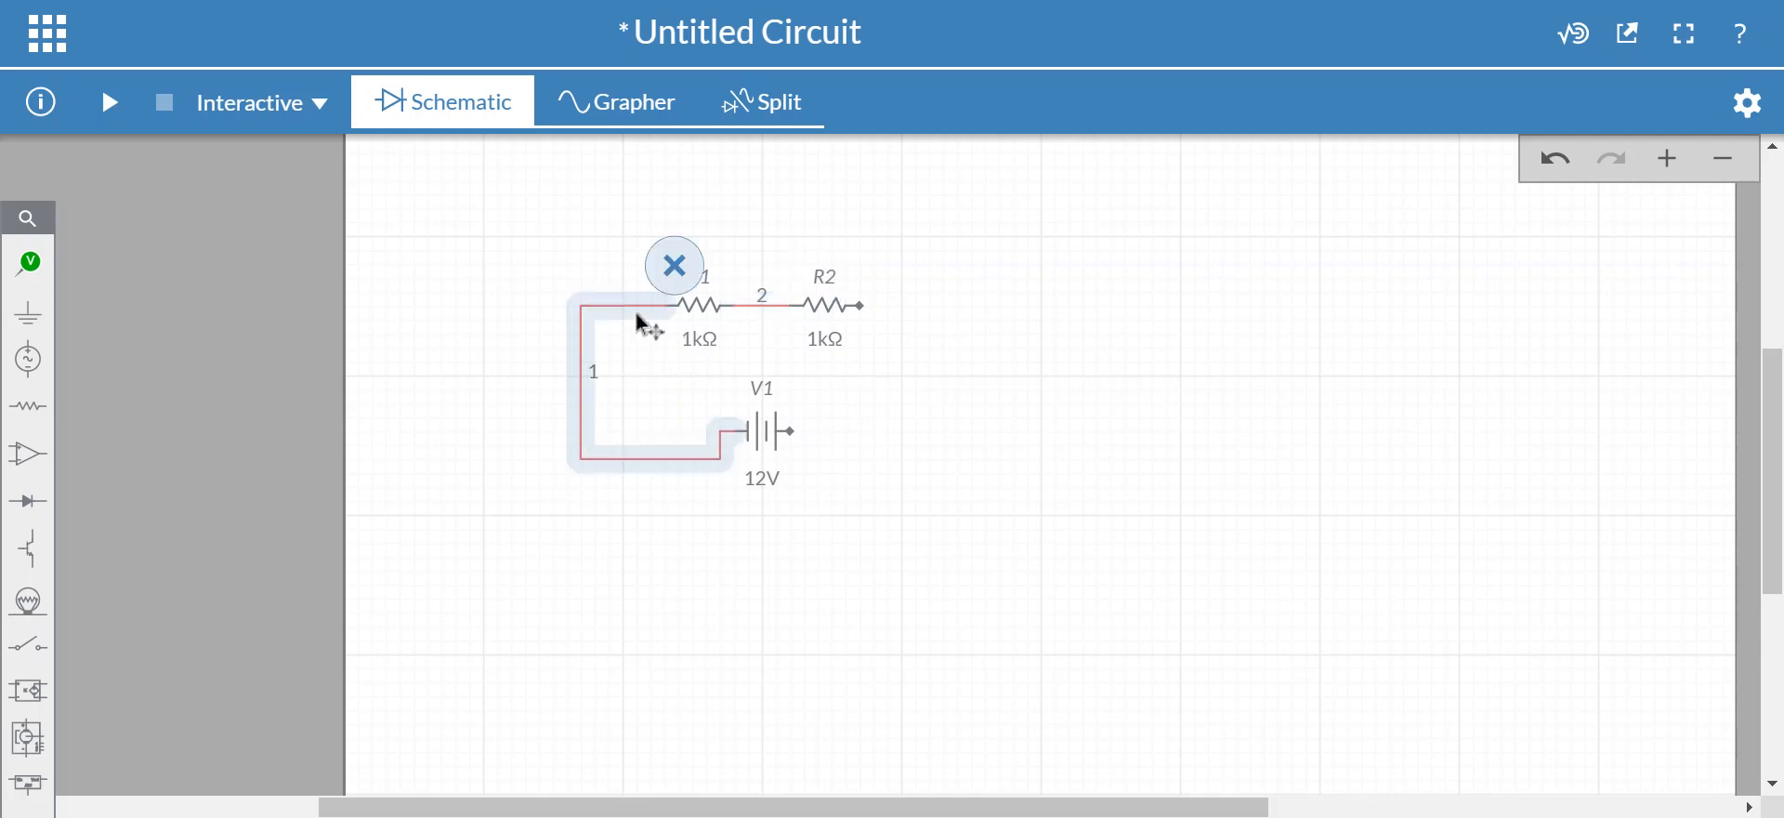
# Step: Delete the wire between R1 and V1 and rewire R1's left terminal directly to V1's left terminal
pyautogui.click(676, 266)
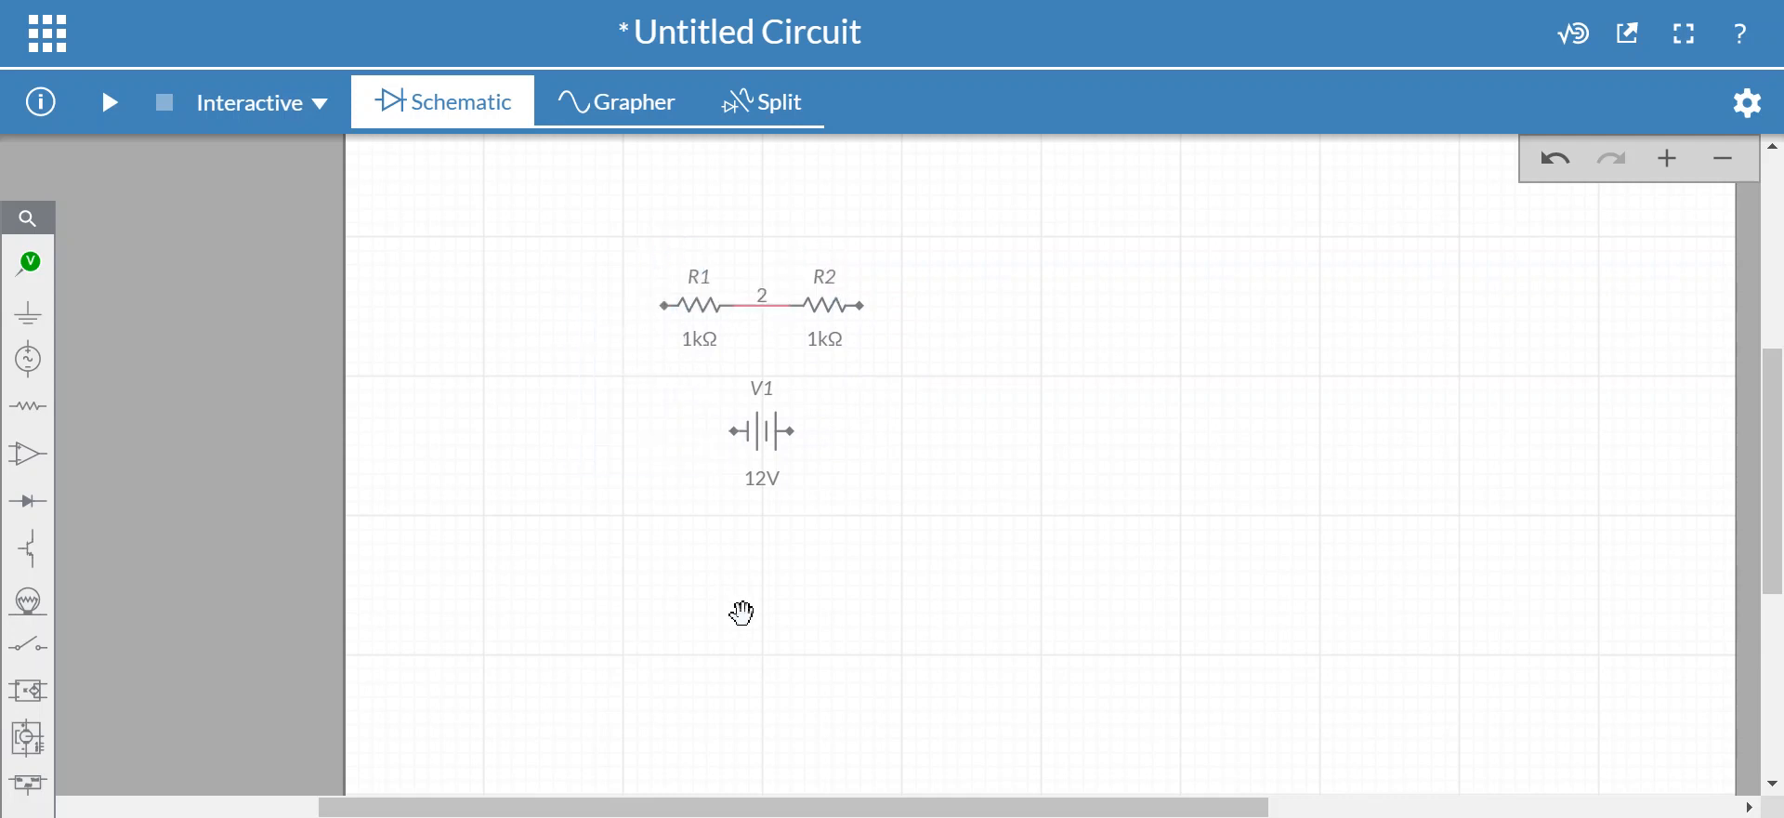
pyautogui.click(666, 307)
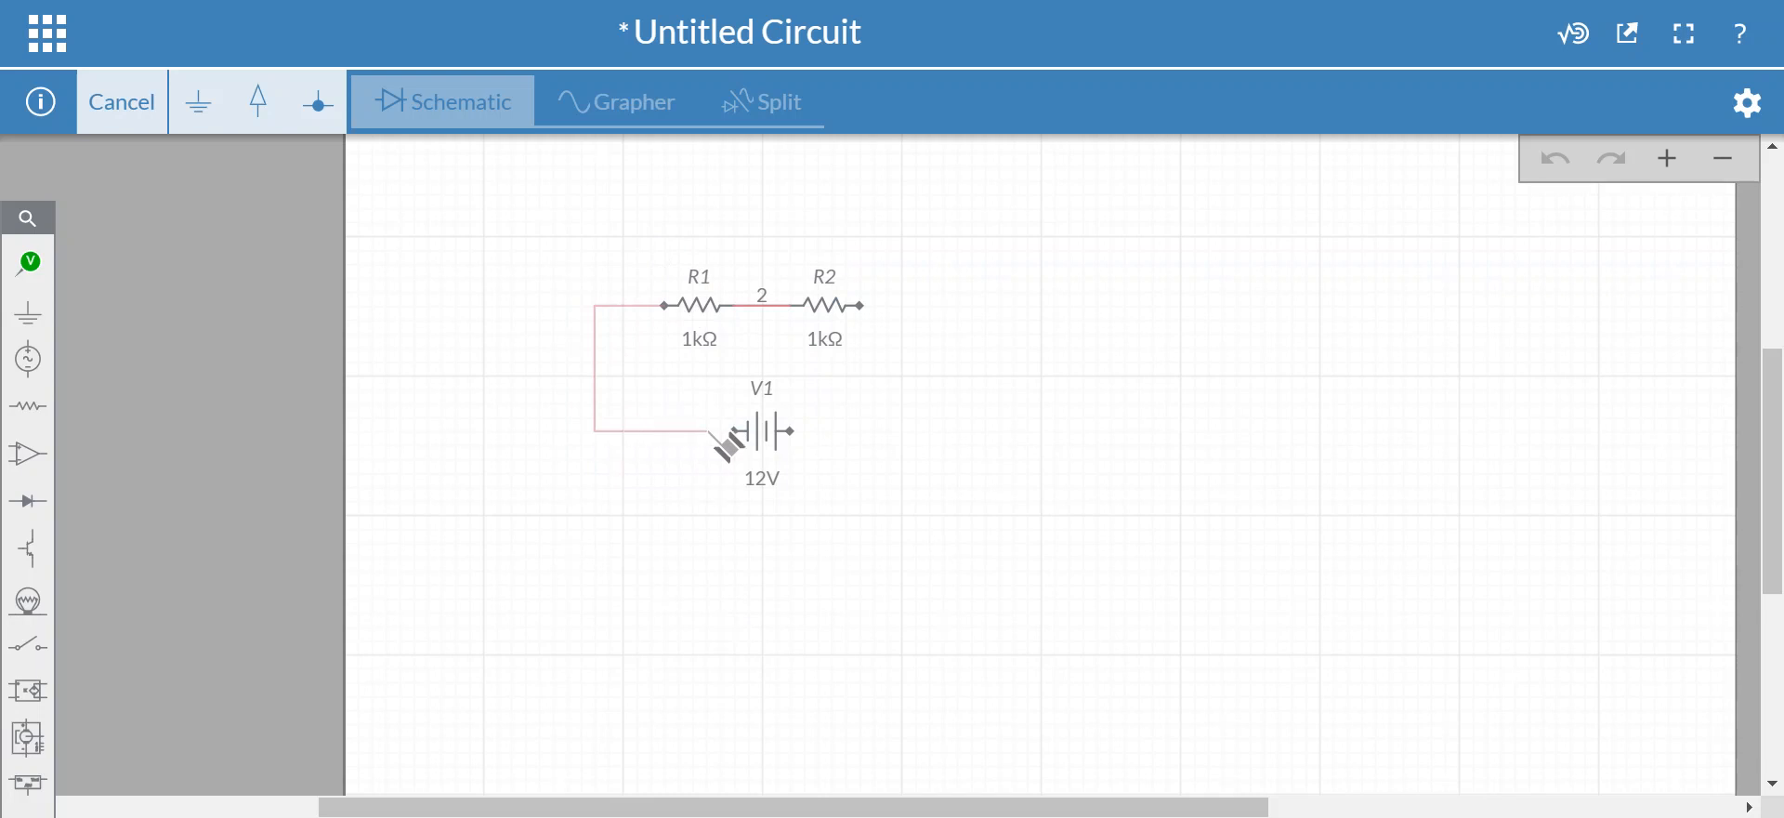
pyautogui.click(734, 430)
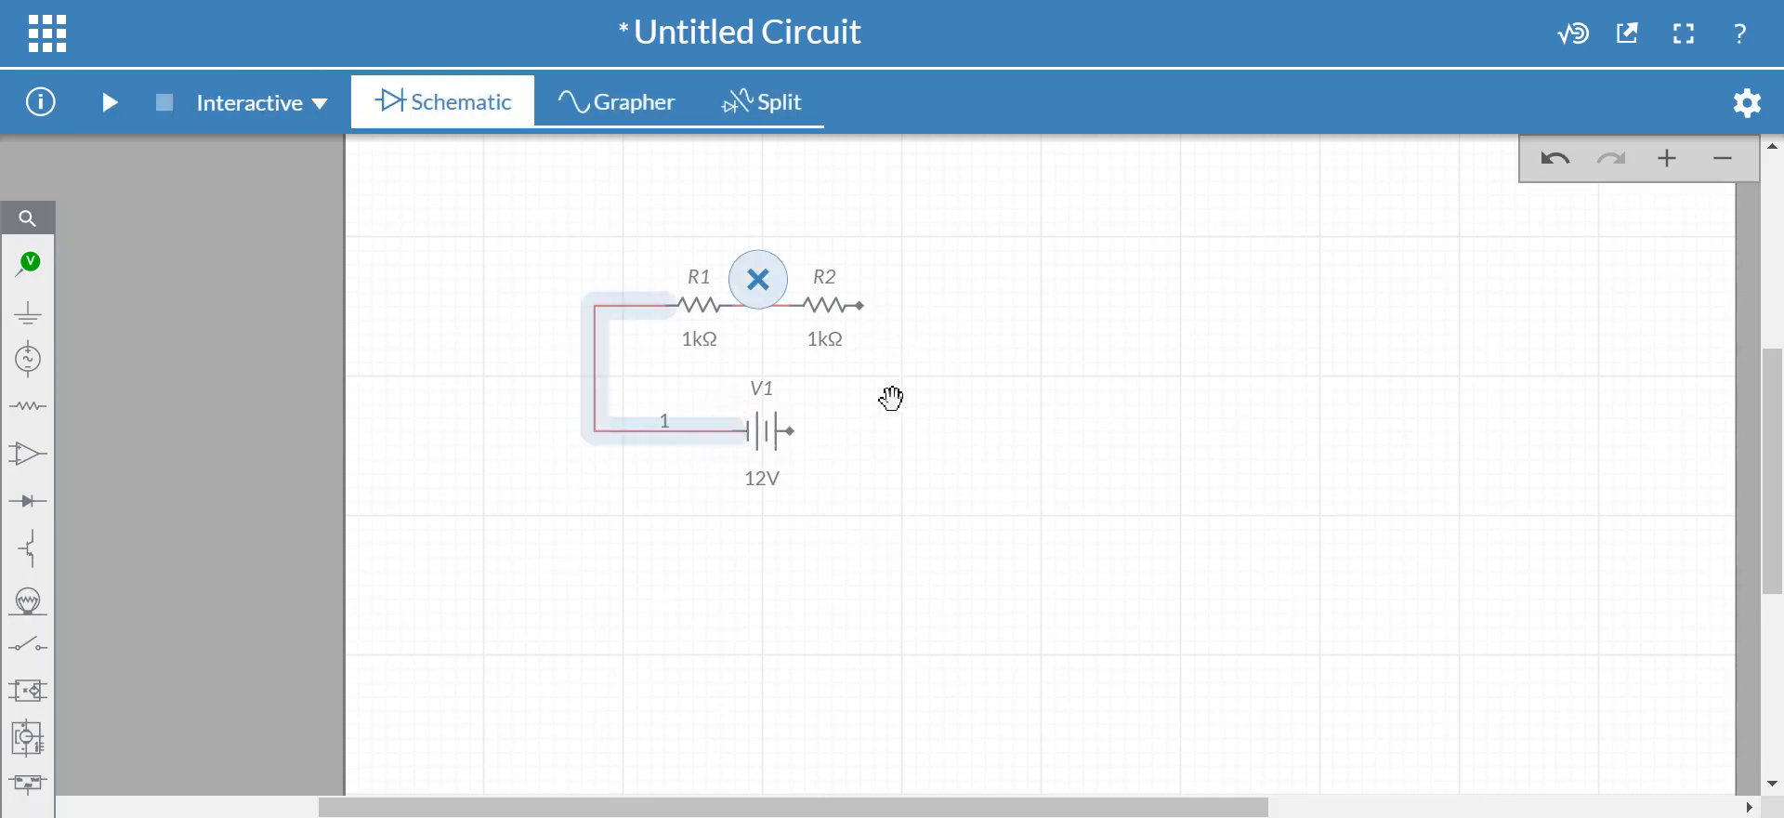
# Step: Wire the right terminal of R2 around to the right terminal of V1 to close the series loop
pyautogui.click(860, 307)
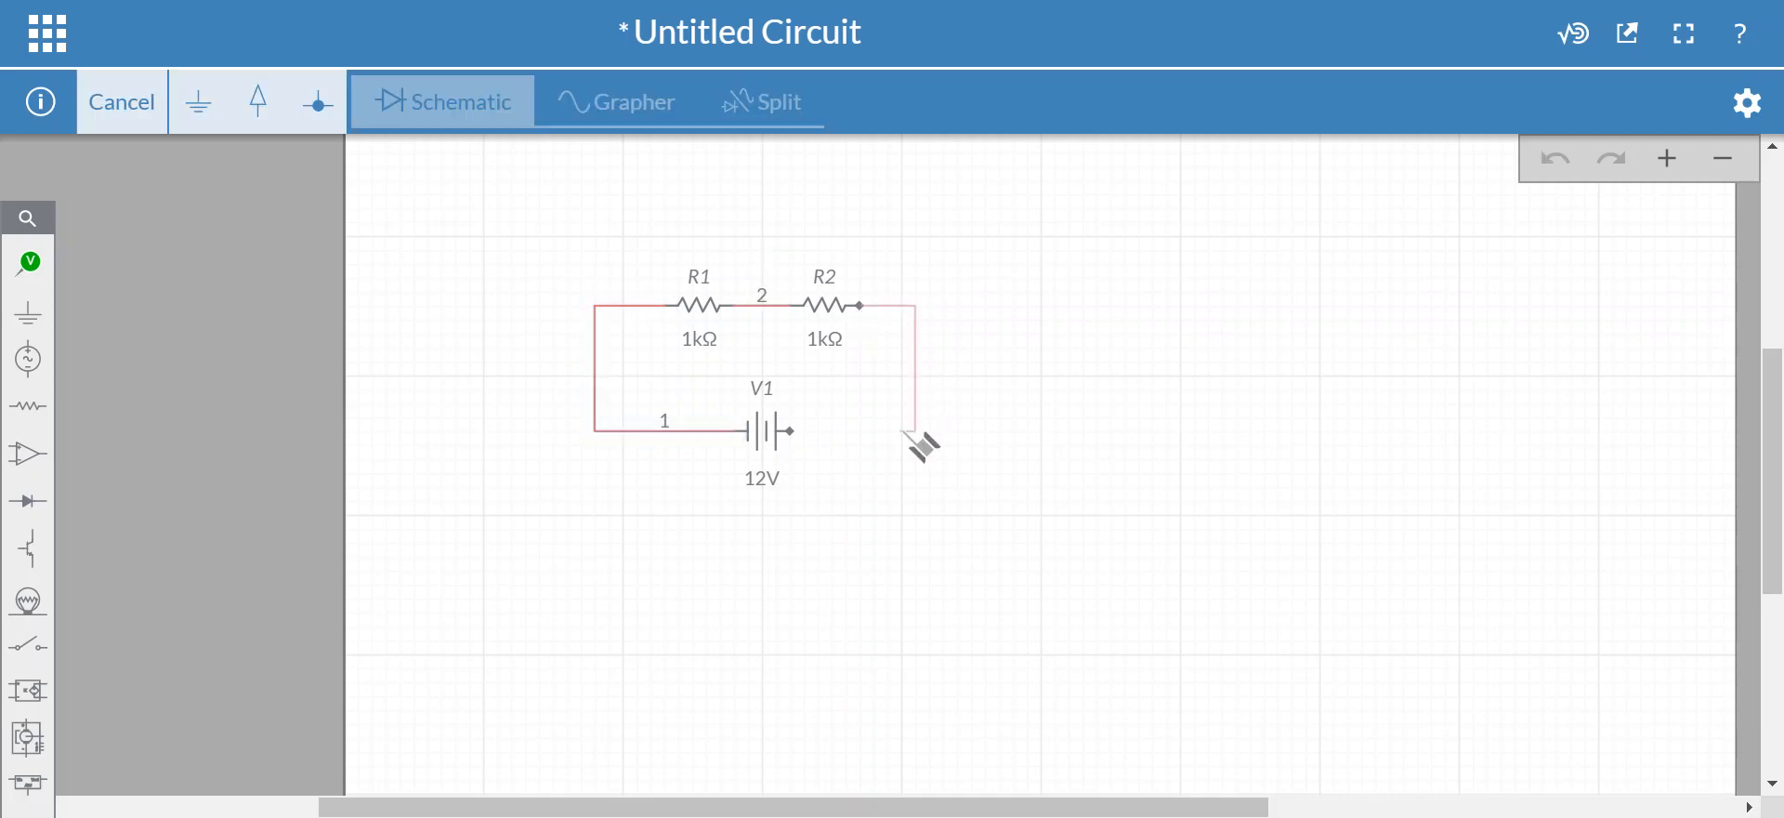
pyautogui.click(790, 431)
pyautogui.click(935, 579)
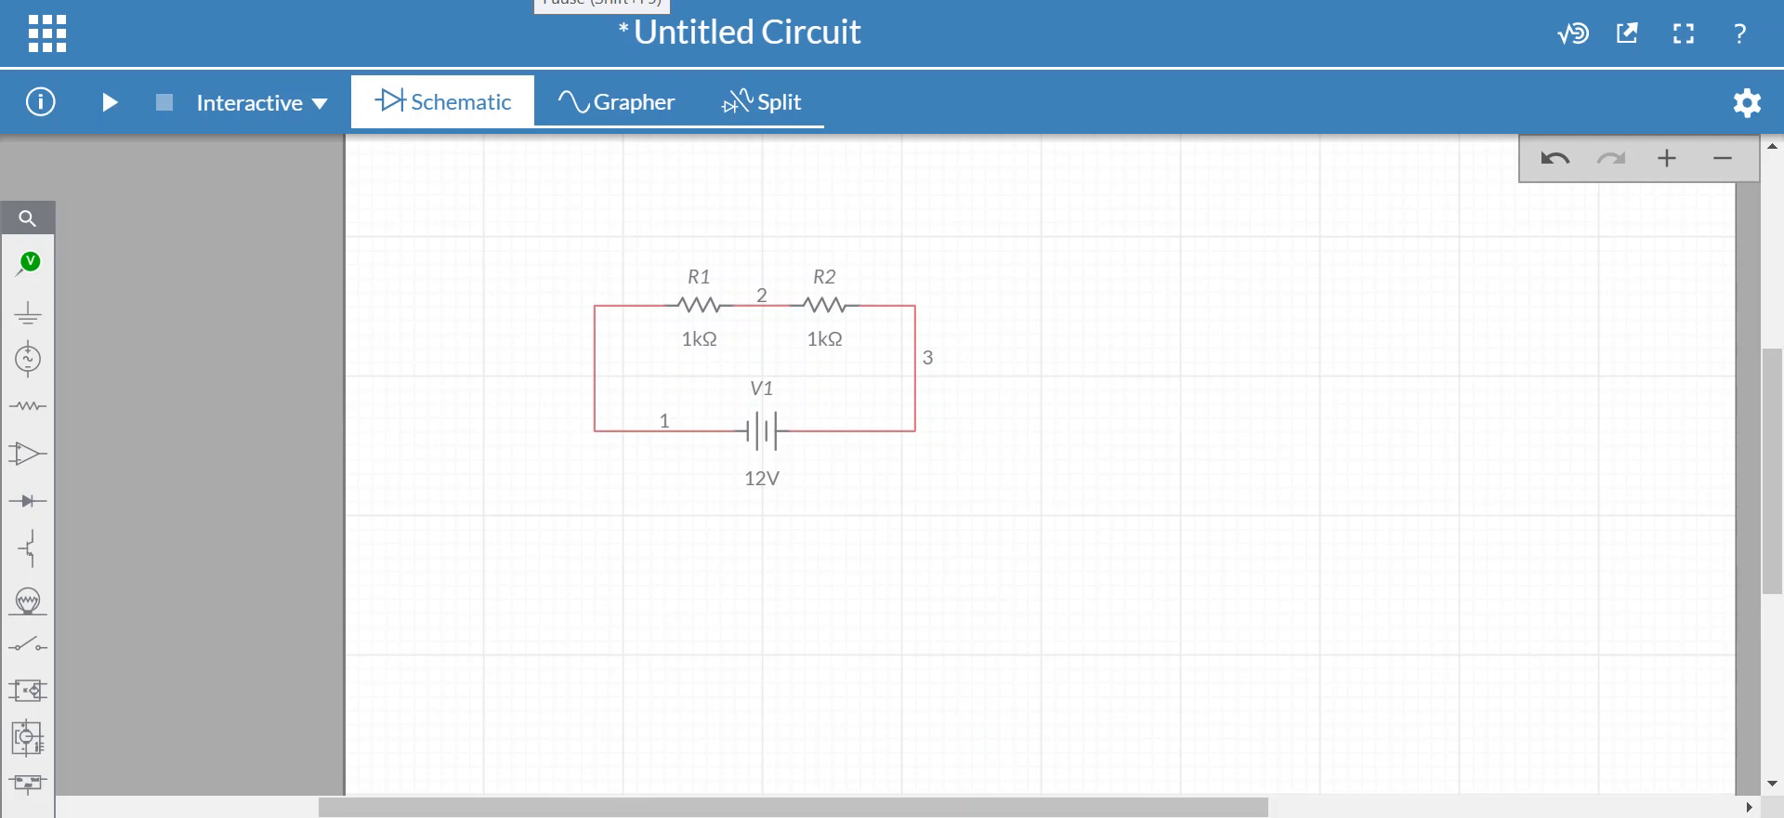
# Step: Inspect the value settings of V1, R1 and R2 without changing them
pyautogui.click(768, 482)
pyautogui.click(697, 341)
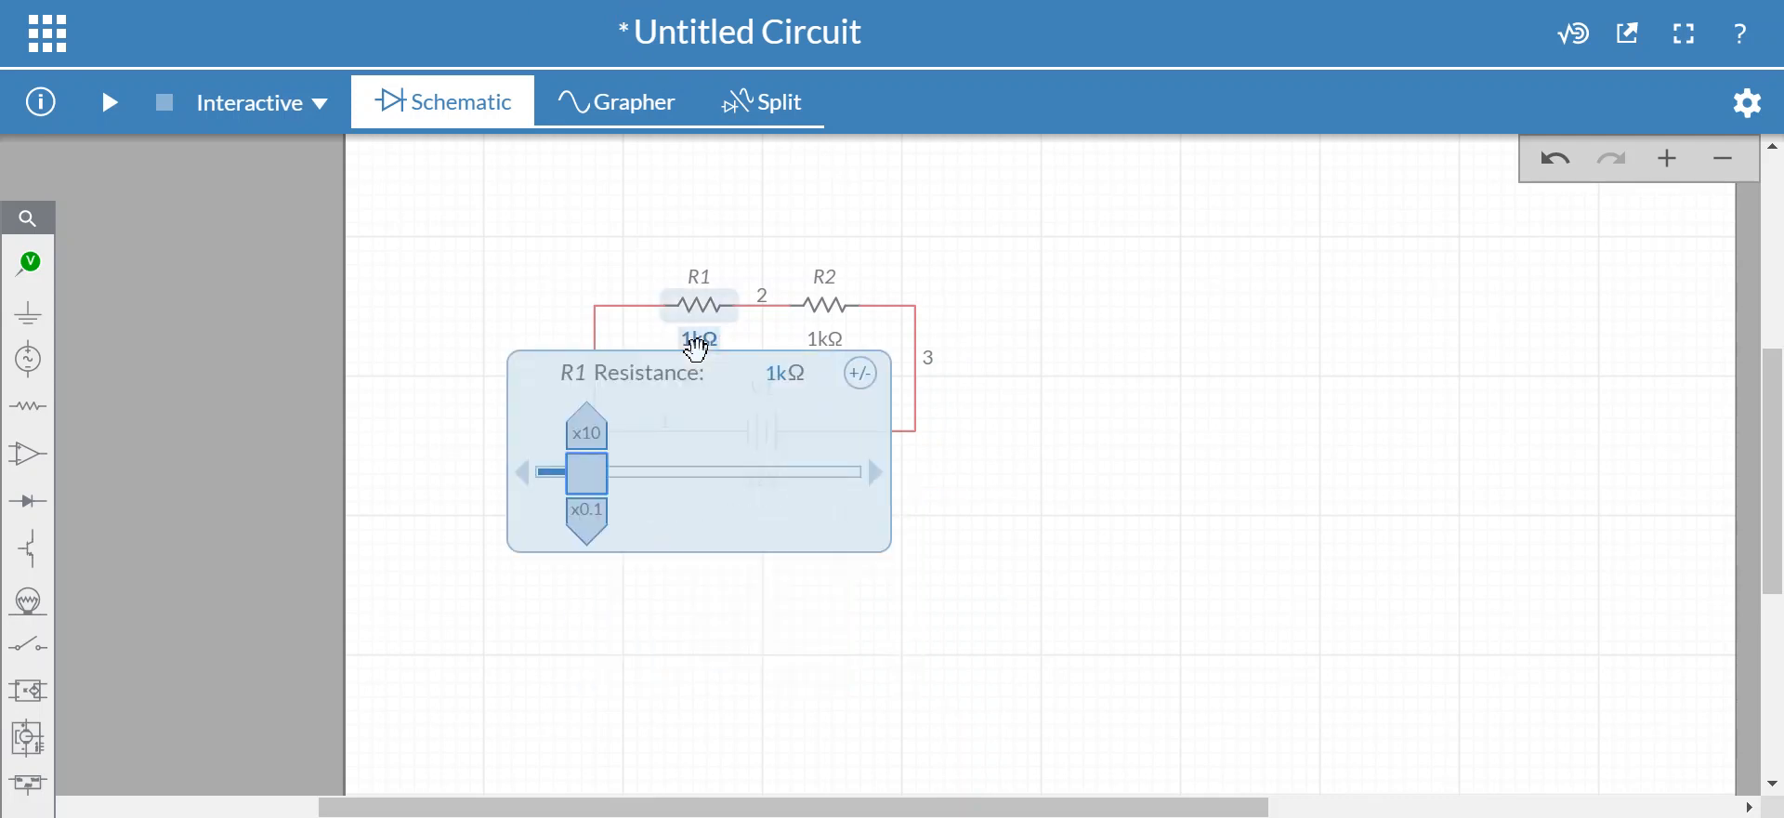
pyautogui.click(827, 340)
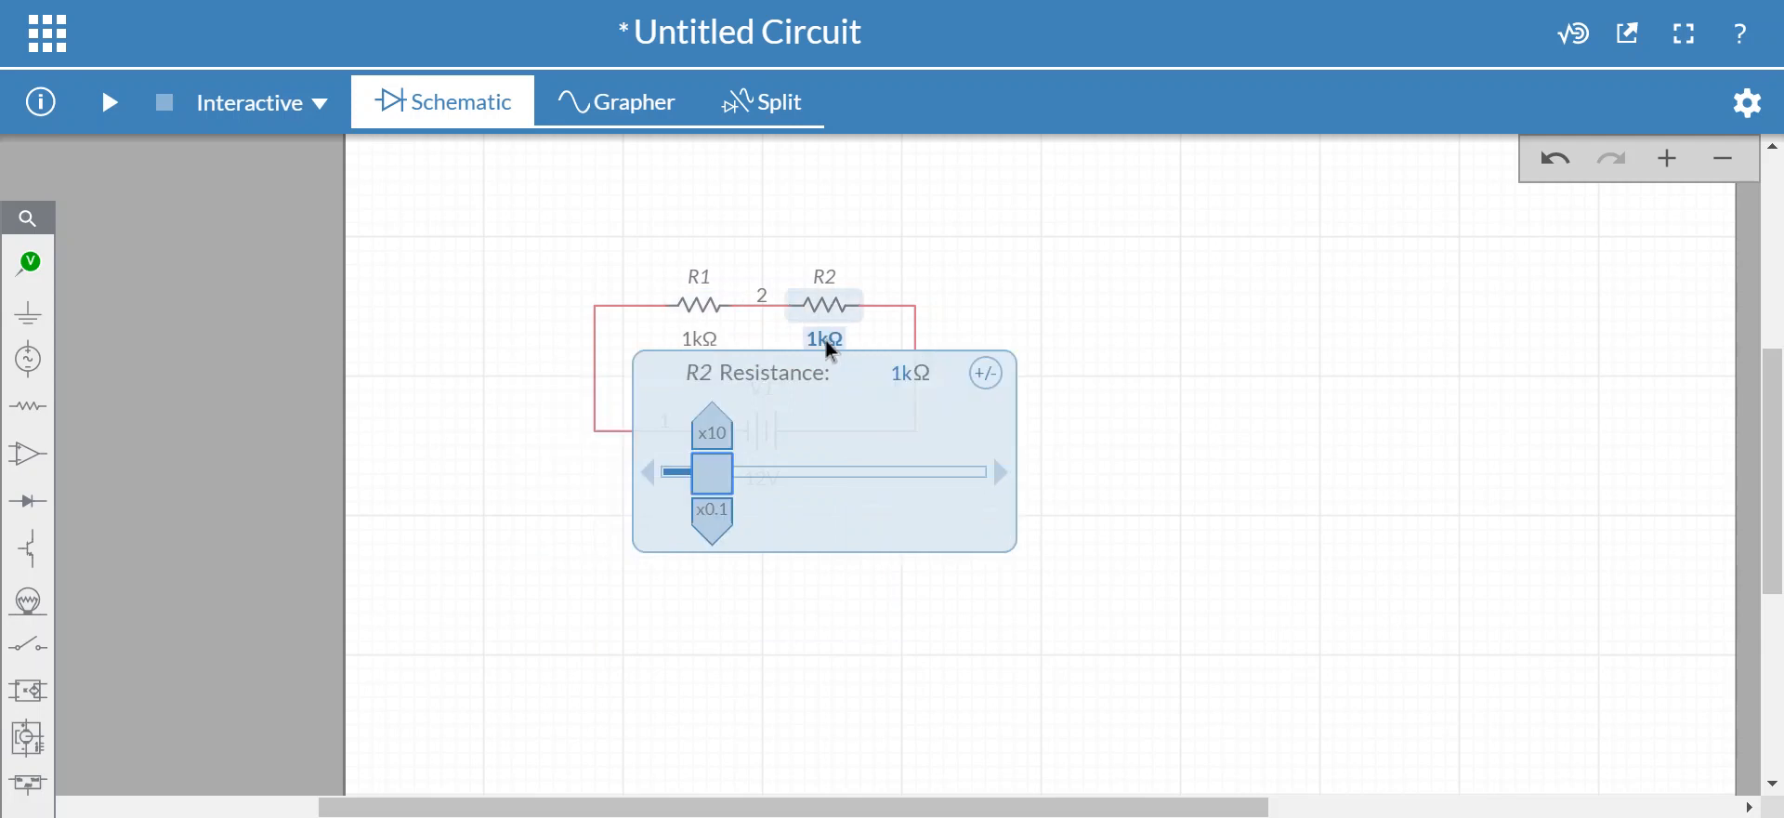
pyautogui.click(1194, 357)
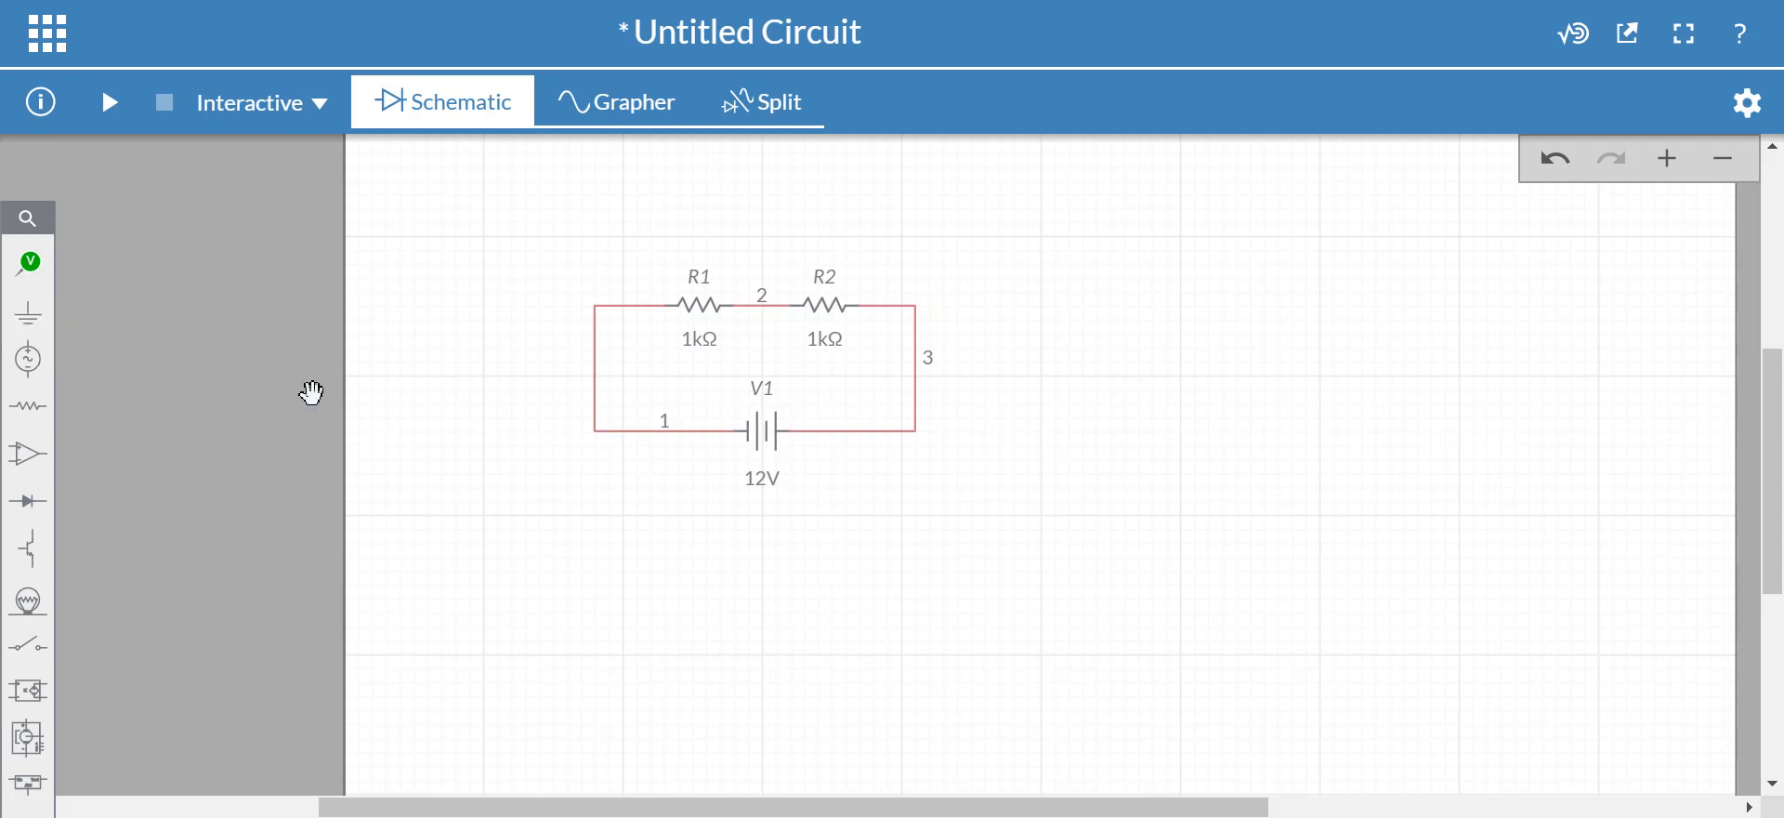
# Step: Attach a ground to the wire just left of V1 and a voltage probe to the wire left of R1
pyautogui.moveTo(32, 326); pyautogui.dragTo(706, 446)
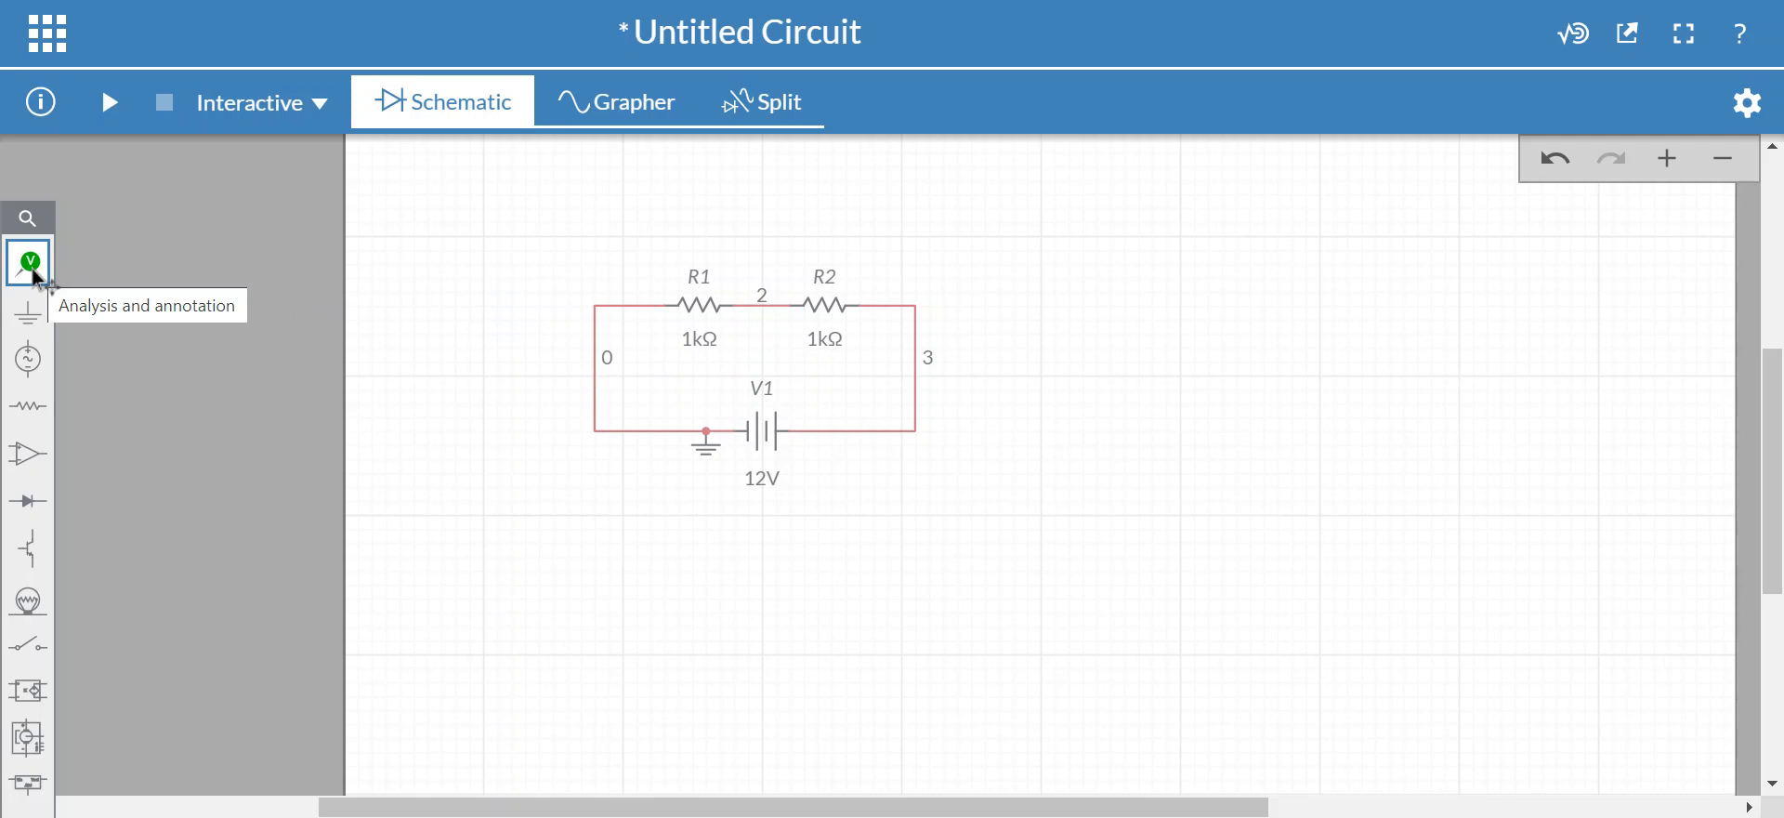
pyautogui.moveTo(35, 277)
pyautogui.mouseDown()
pyautogui.moveTo(207, 271)
pyautogui.moveTo(462, 335)
pyautogui.moveTo(604, 311)
pyautogui.moveTo(630, 277)
pyautogui.mouseUp()
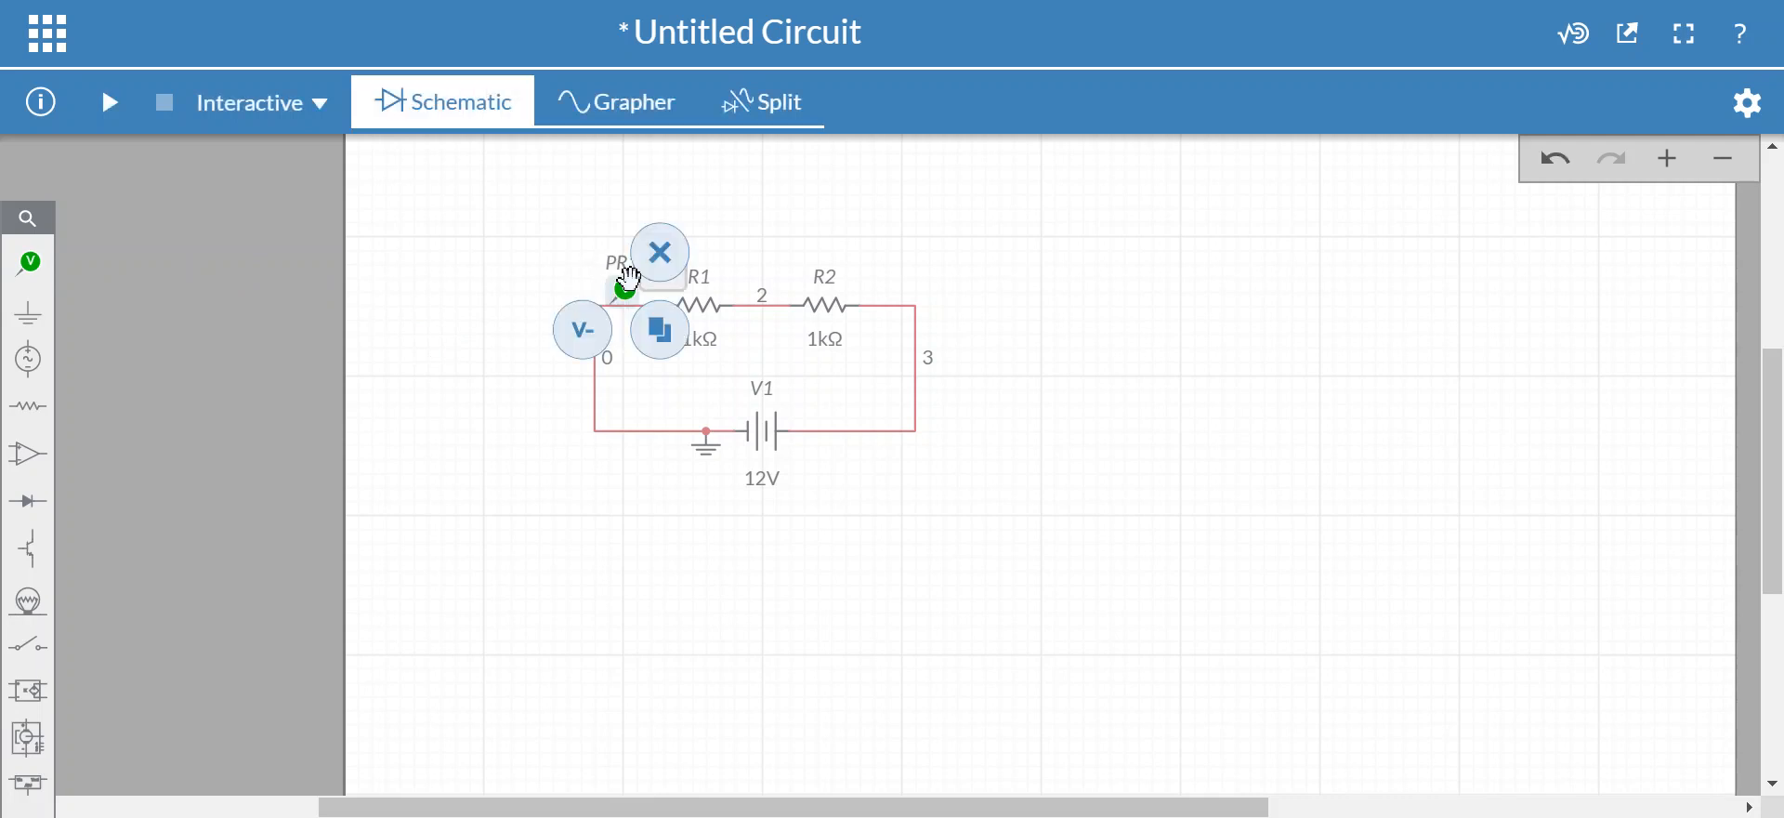
pyautogui.click(463, 293)
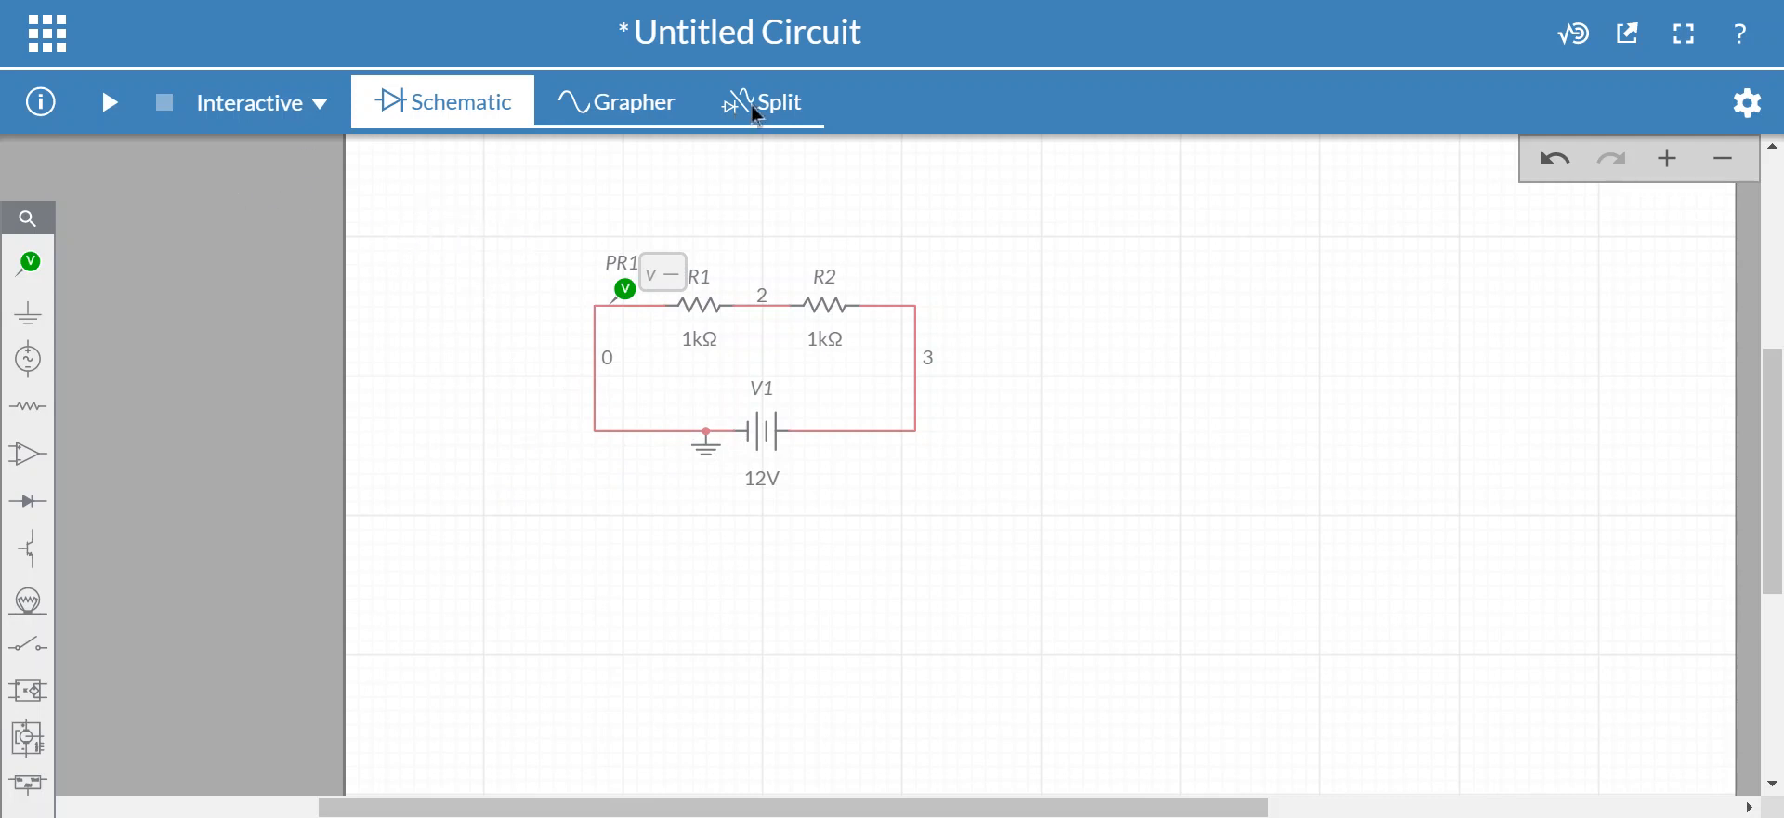
# Step: Run the interactive simulation to read the probe's voltage left of R1, and stop it
pyautogui.click(110, 104)
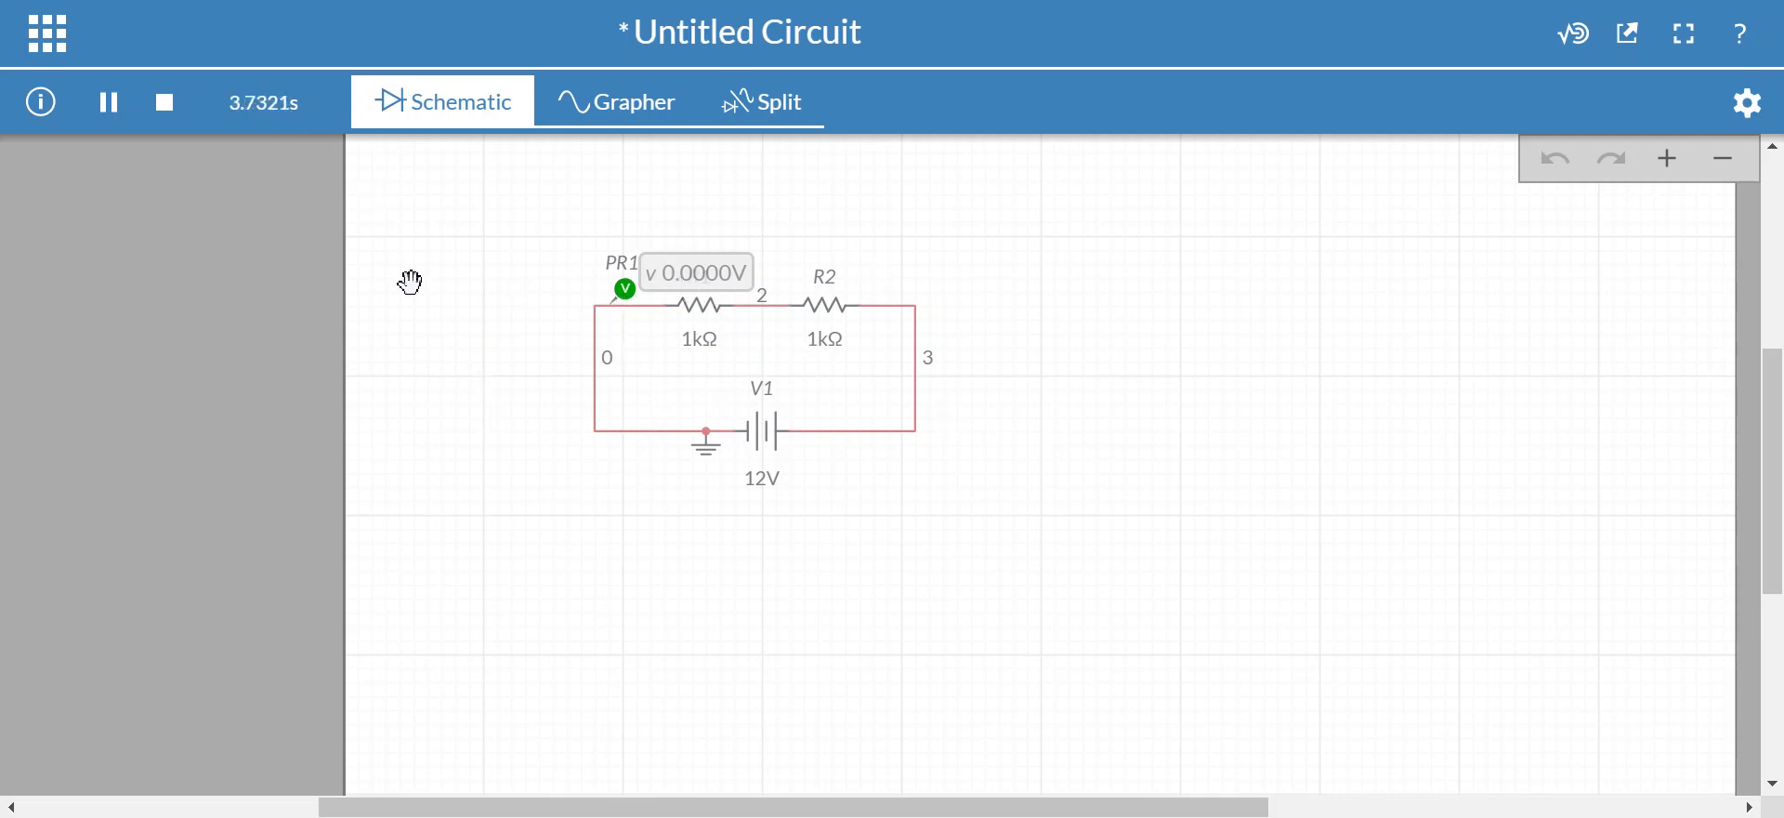
pyautogui.click(167, 105)
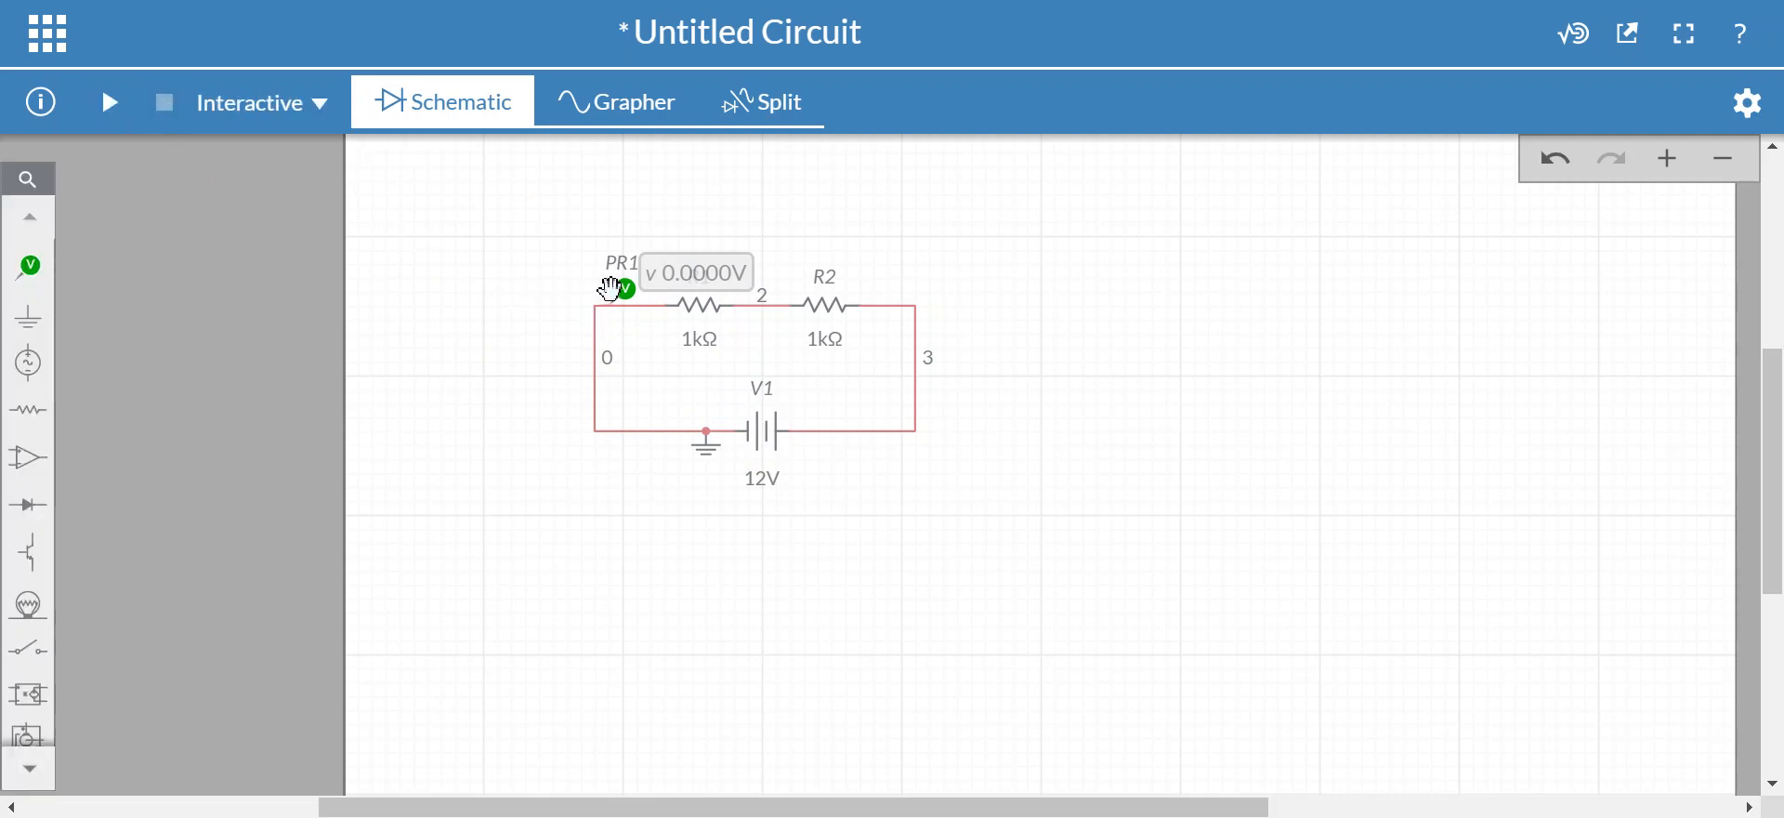
# Step: Move the voltage probe to the wire between R1 and R2, run the simulation to read it, and stop the simulation
pyautogui.moveTo(628, 293); pyautogui.dragTo(767, 288)
pyautogui.click(850, 509)
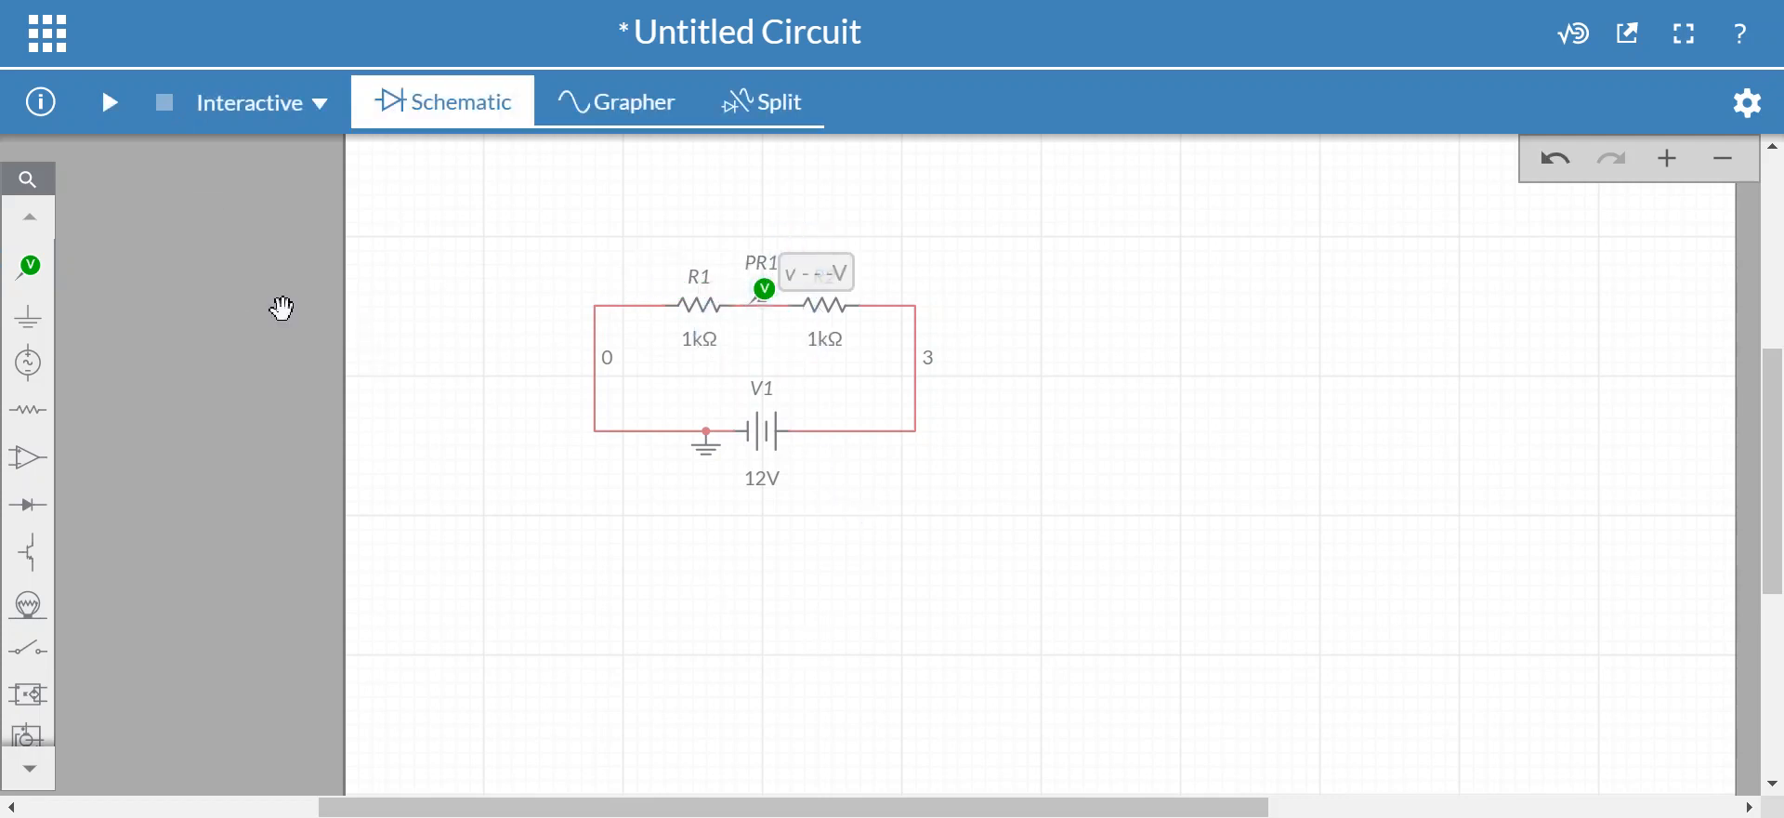
pyautogui.click(110, 103)
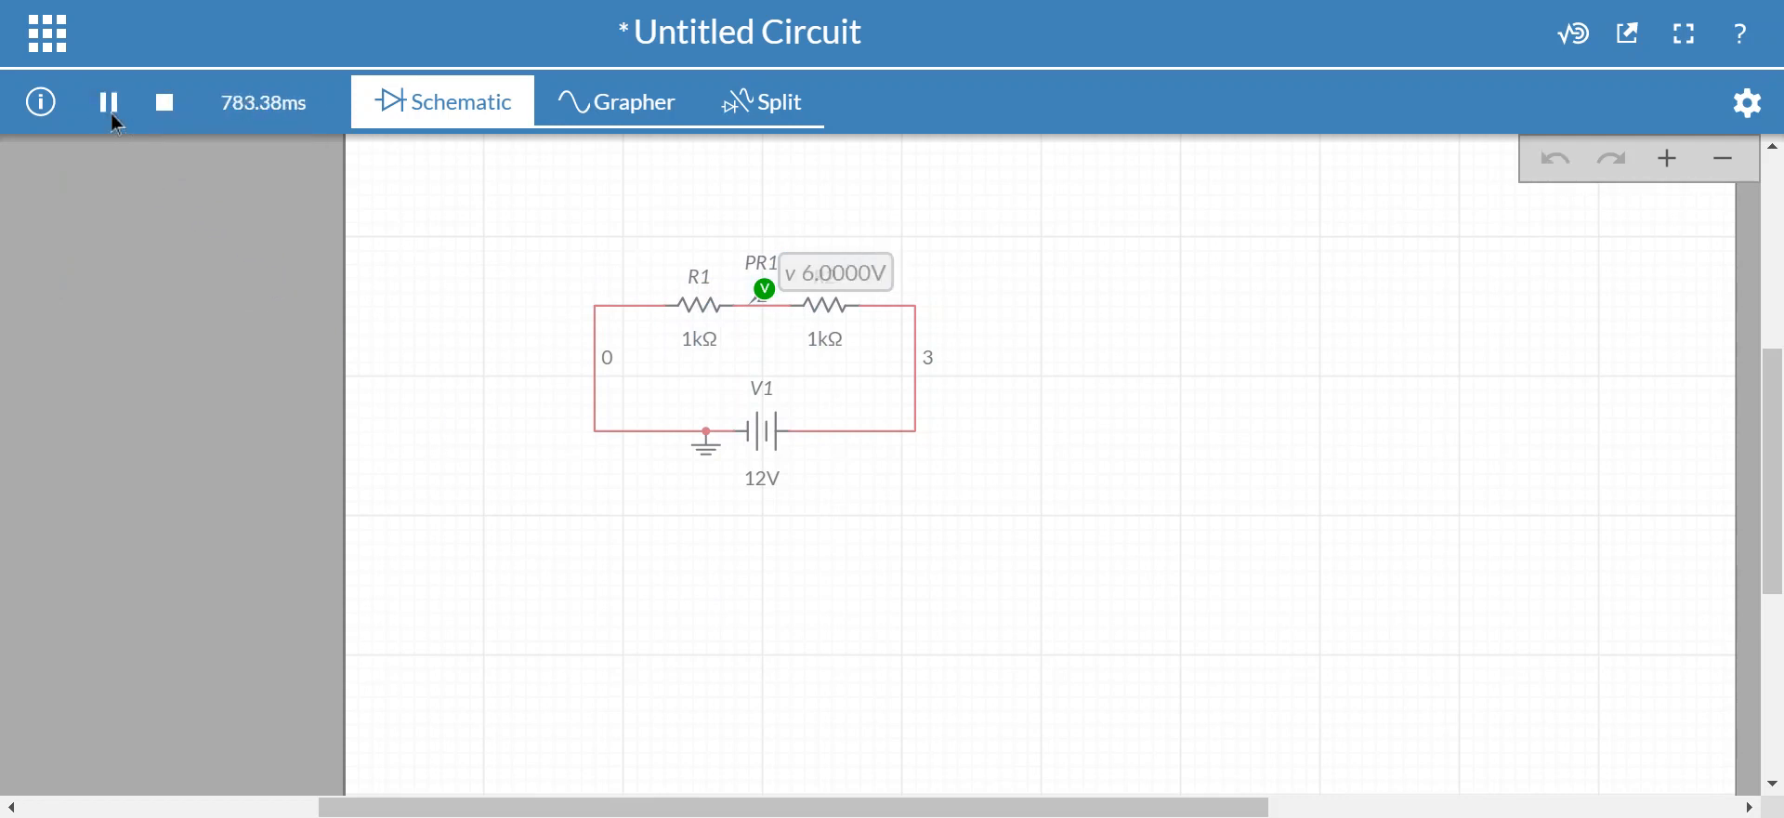
pyautogui.click(162, 109)
# Step: Move the voltage probe to the wire corner right of R2, run the simulation to read it, and stop the simulation
pyautogui.moveTo(767, 291); pyautogui.dragTo(918, 292)
pyautogui.click(1043, 383)
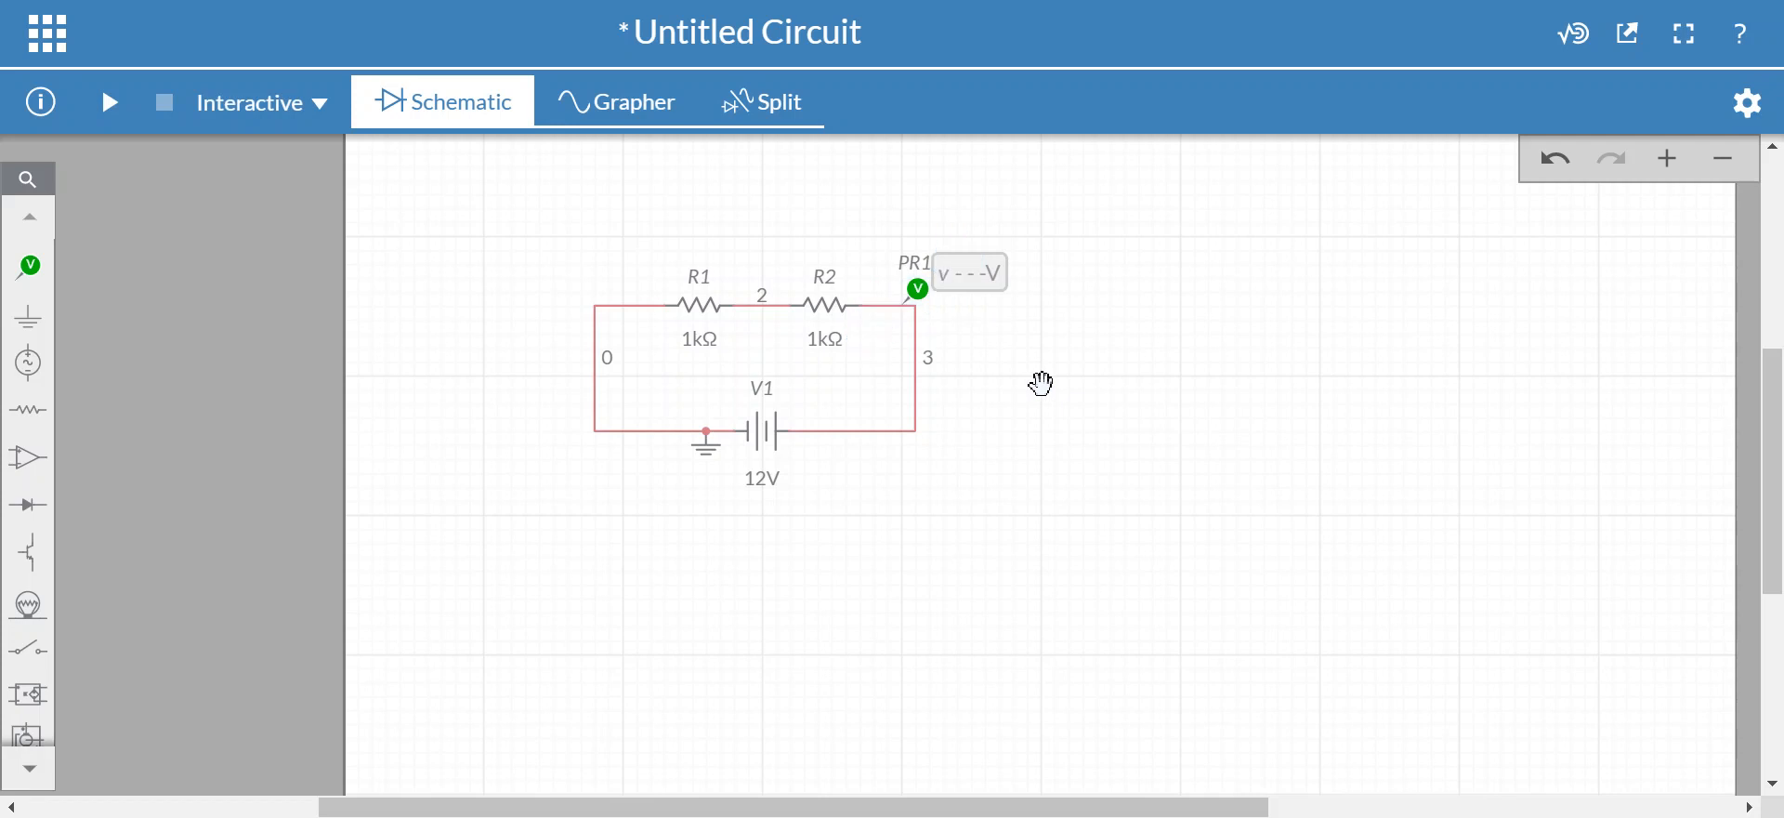
pyautogui.click(113, 102)
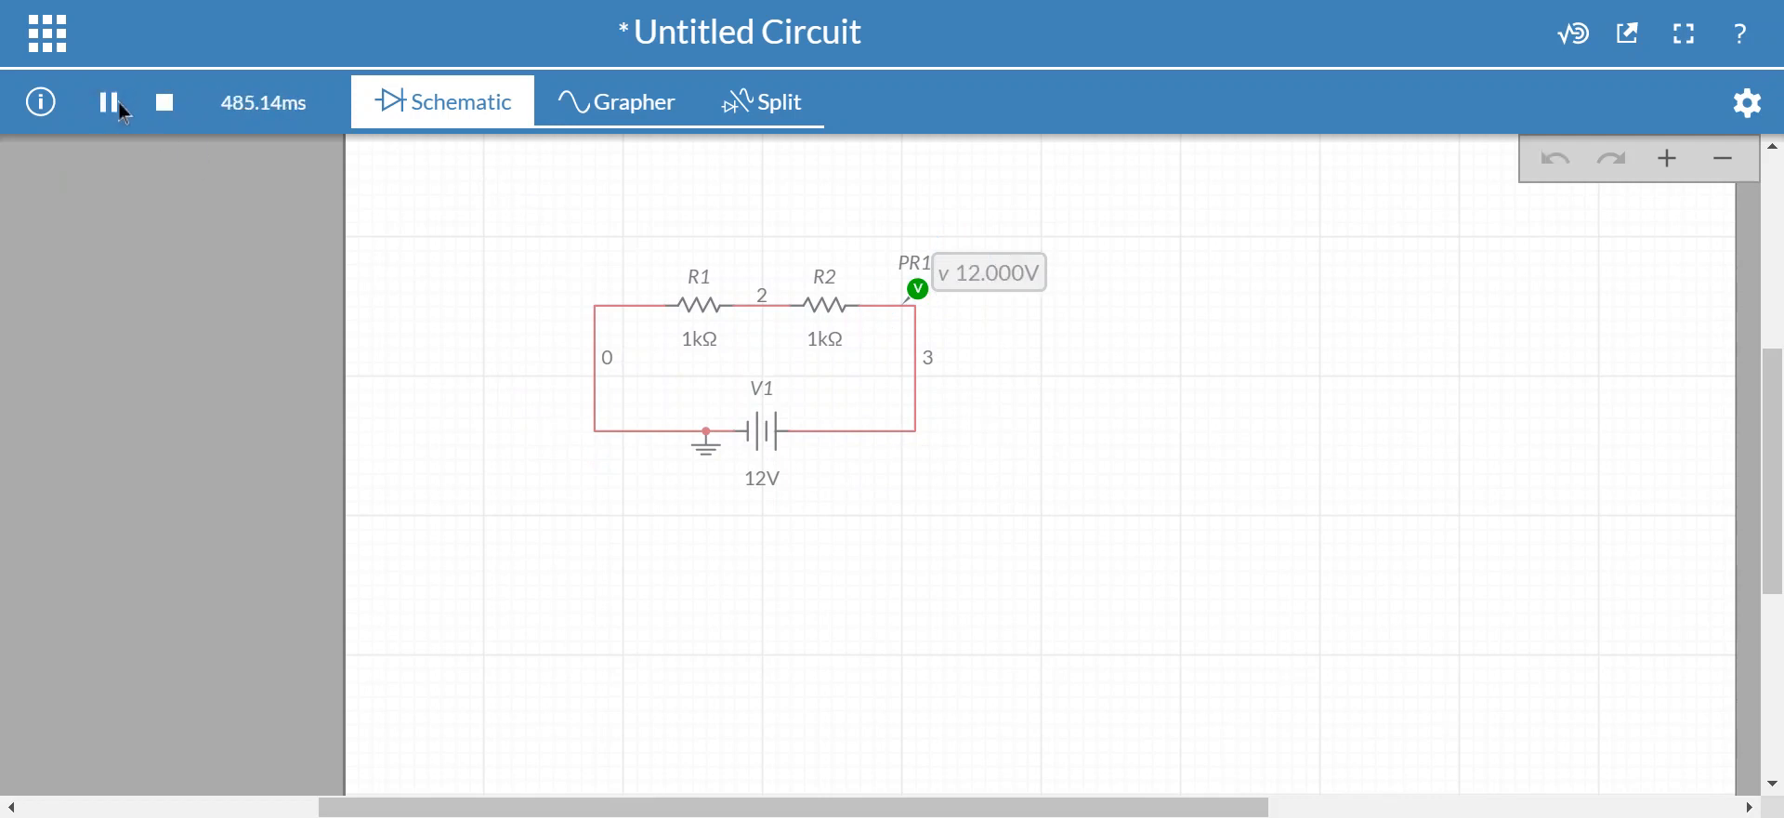
pyautogui.click(169, 110)
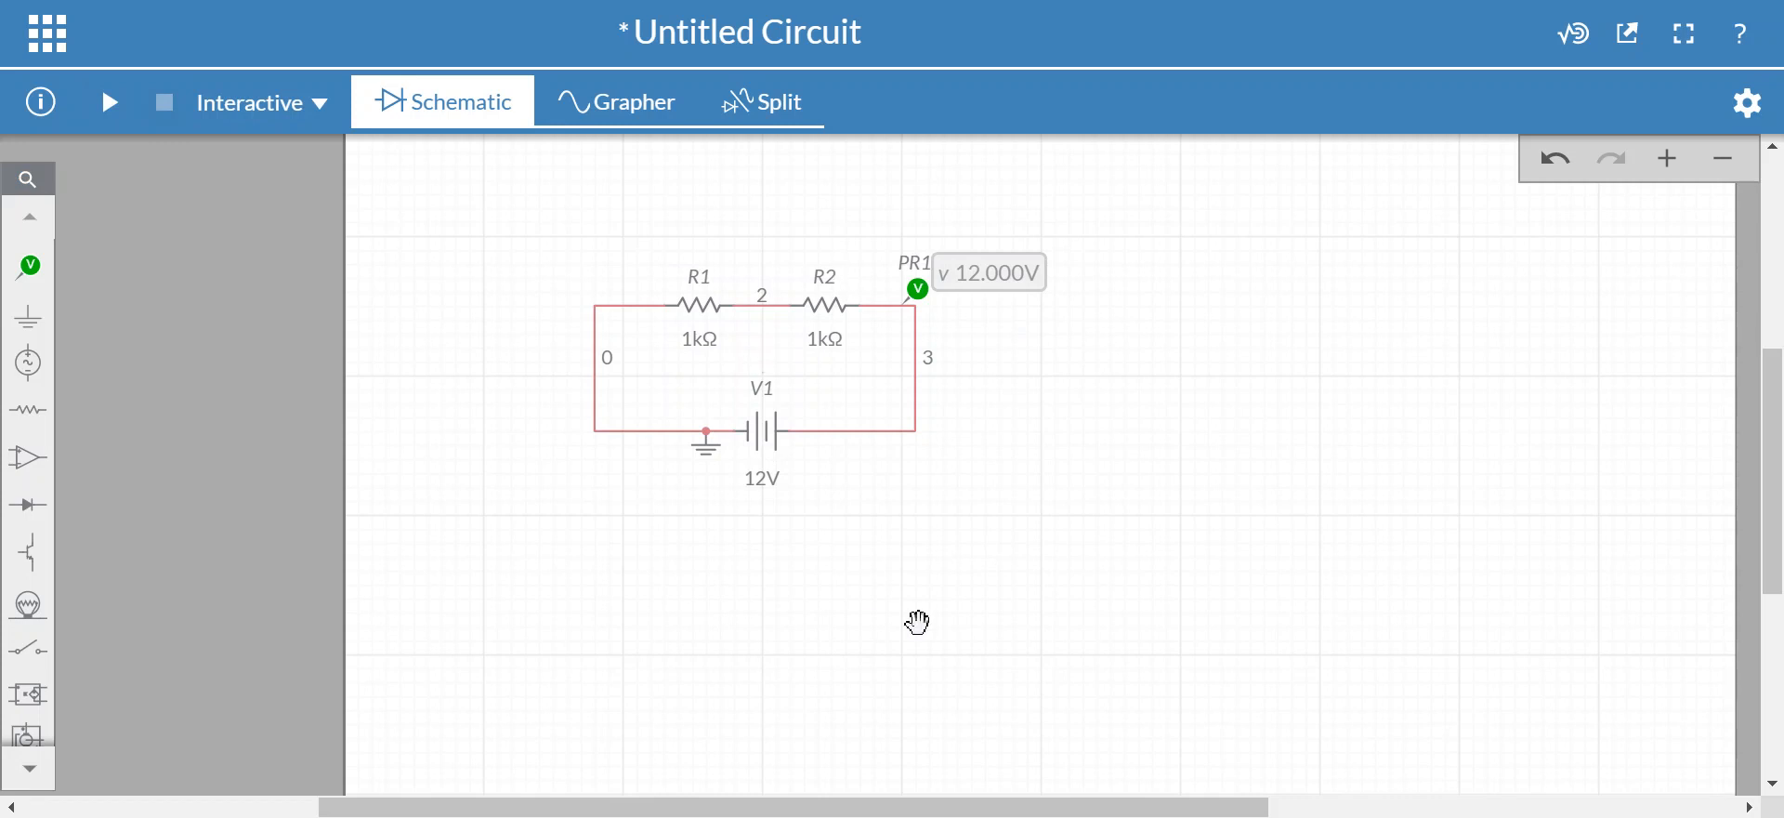
# Step: Run and stop the simulation in the Grapher view, look at the split view, and return to the schematic
pyautogui.click(646, 109)
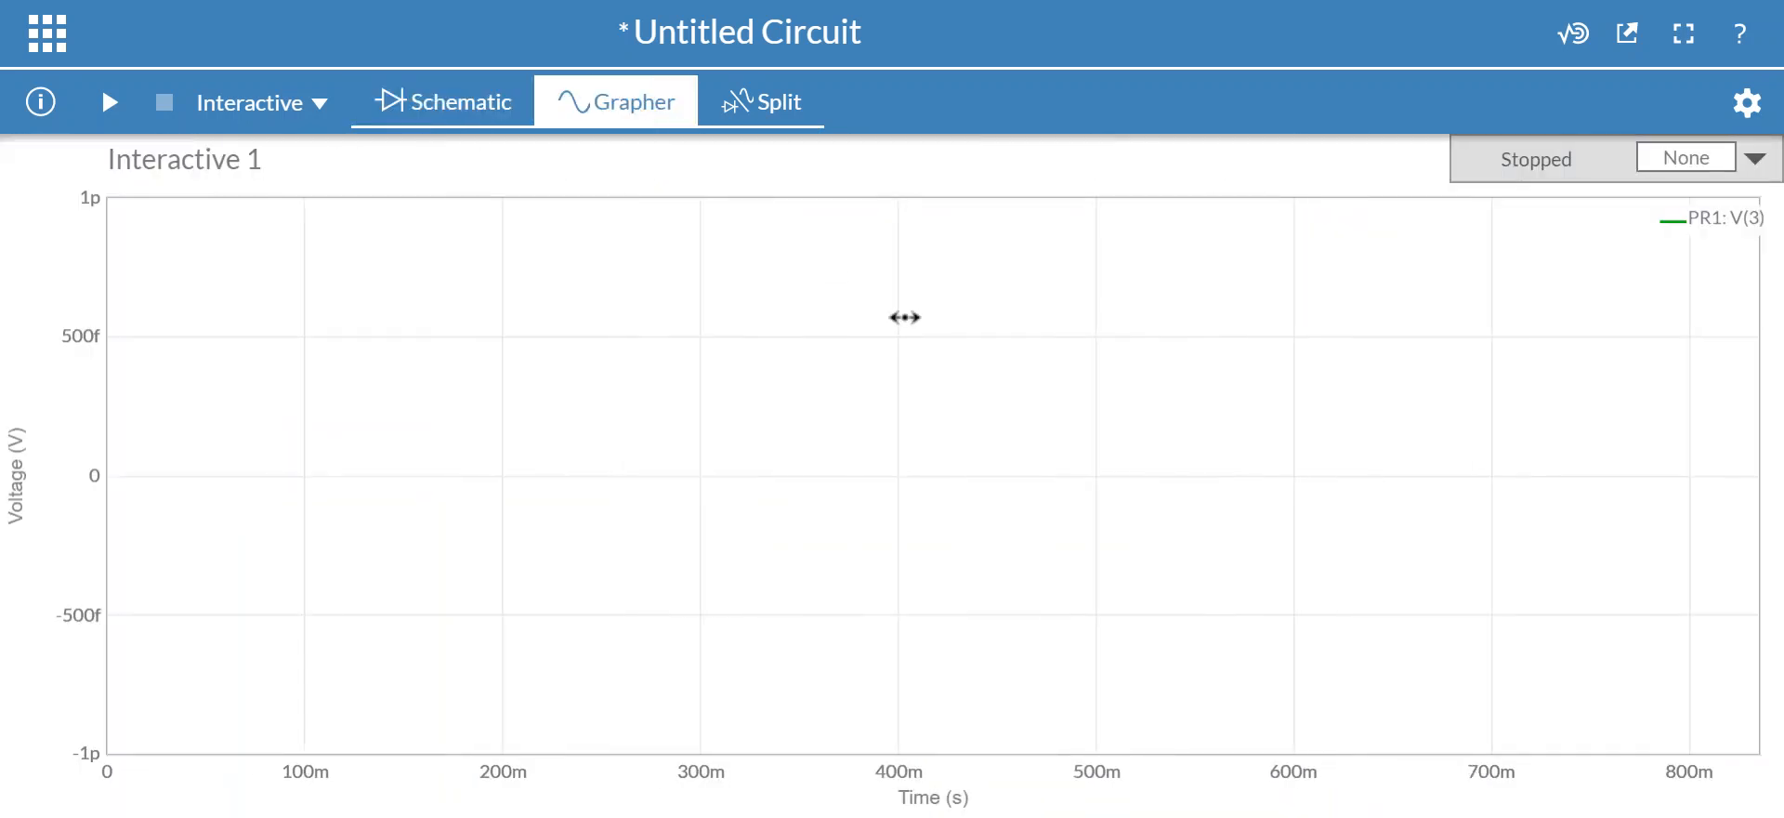
pyautogui.click(111, 104)
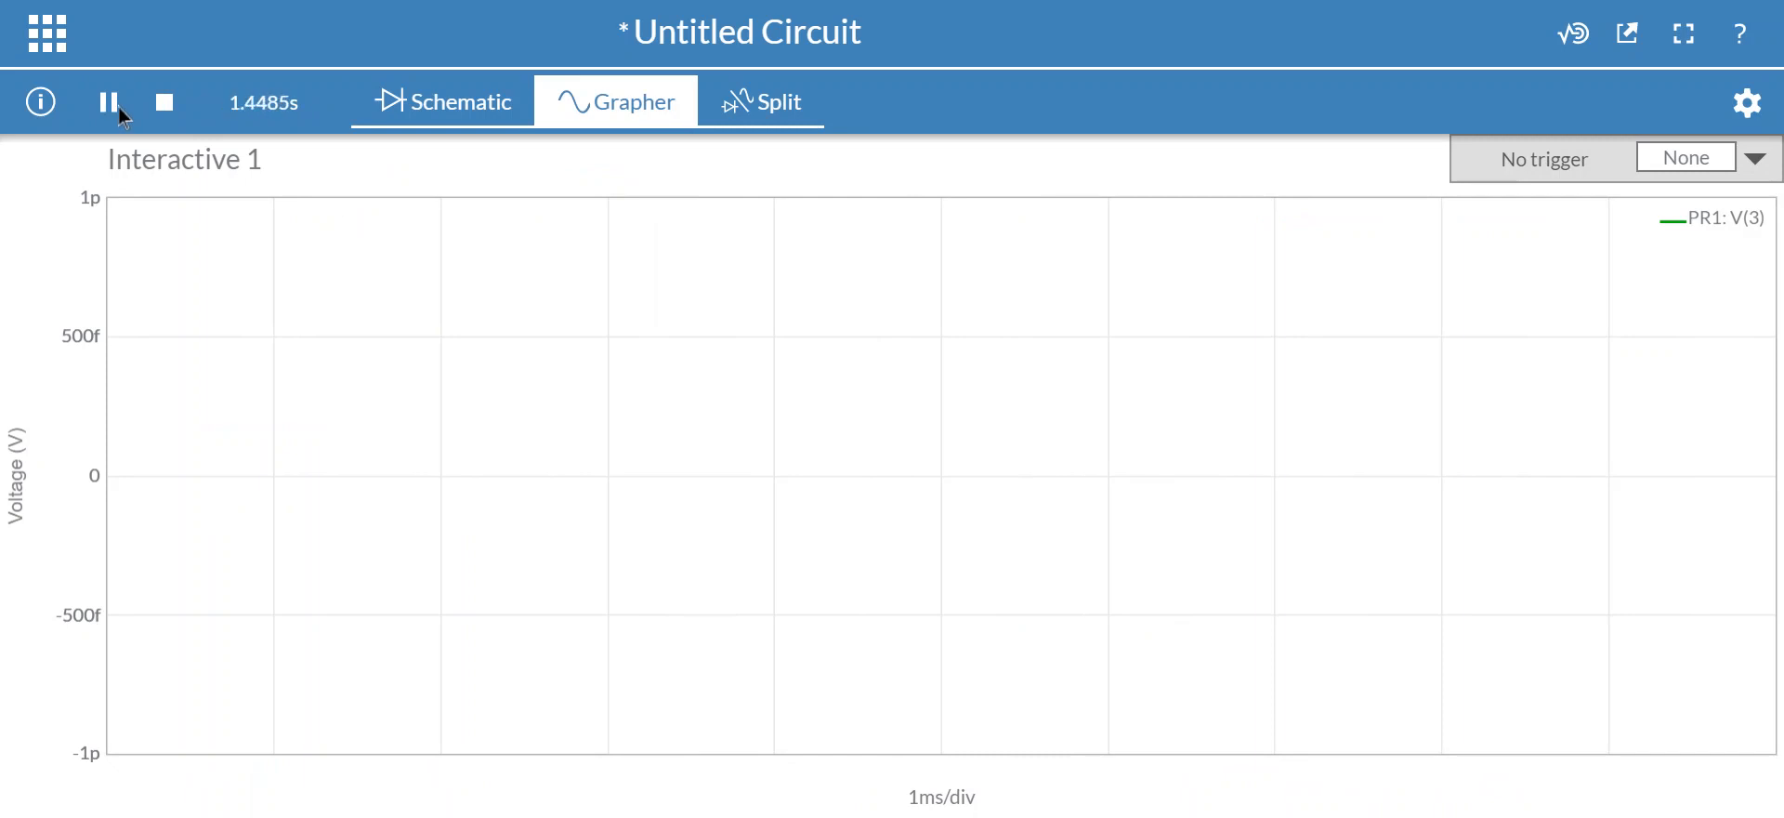
pyautogui.click(169, 108)
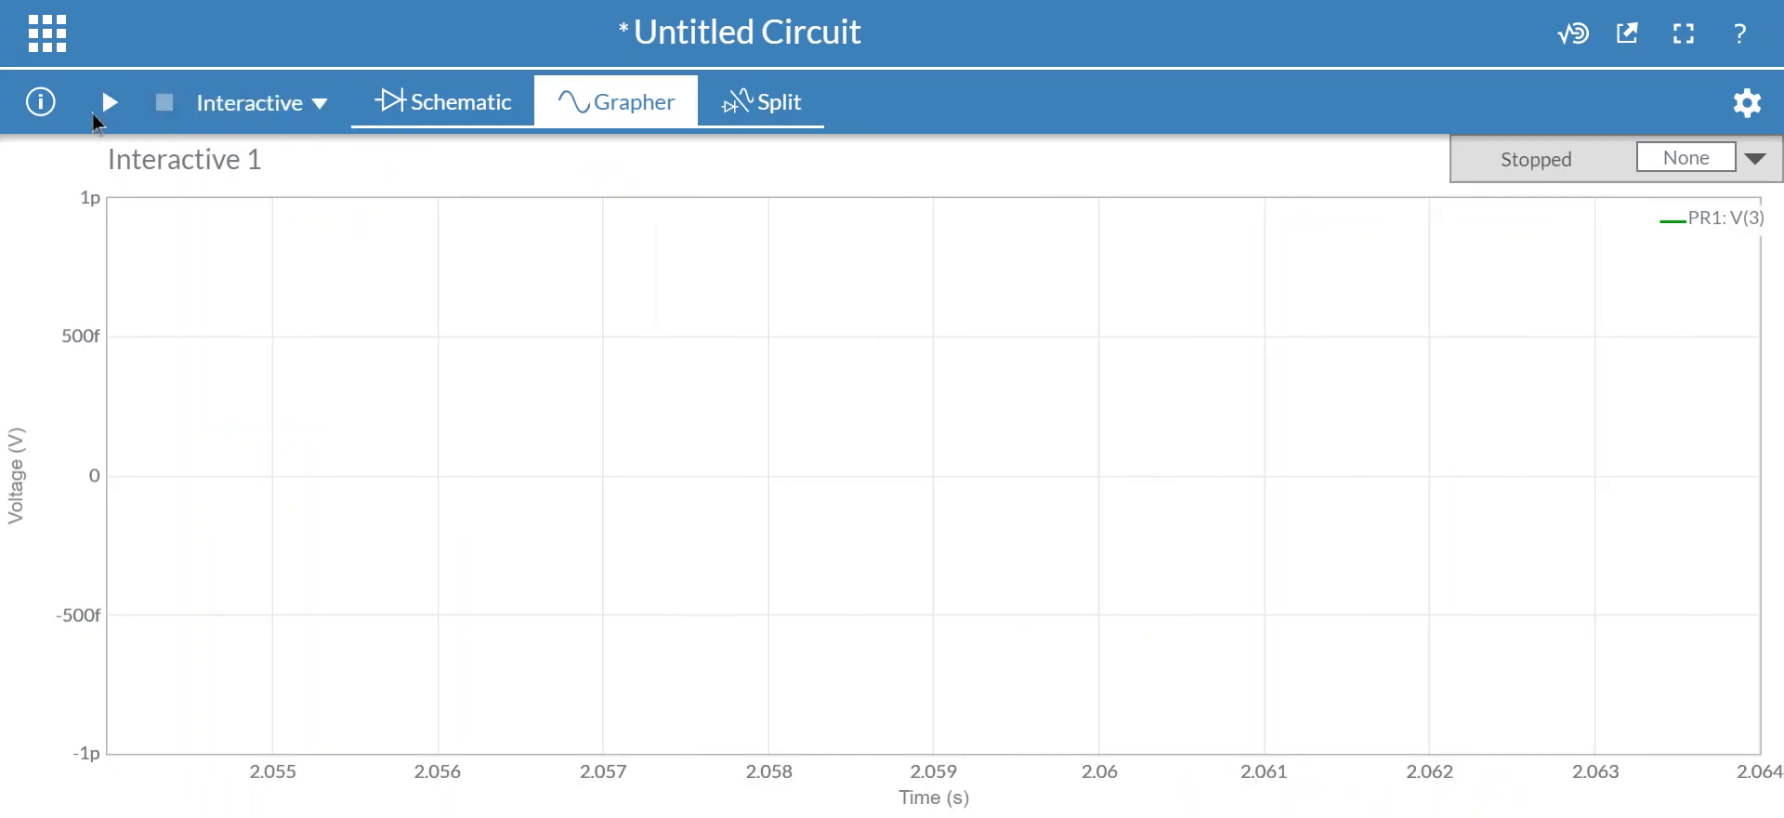
pyautogui.click(477, 104)
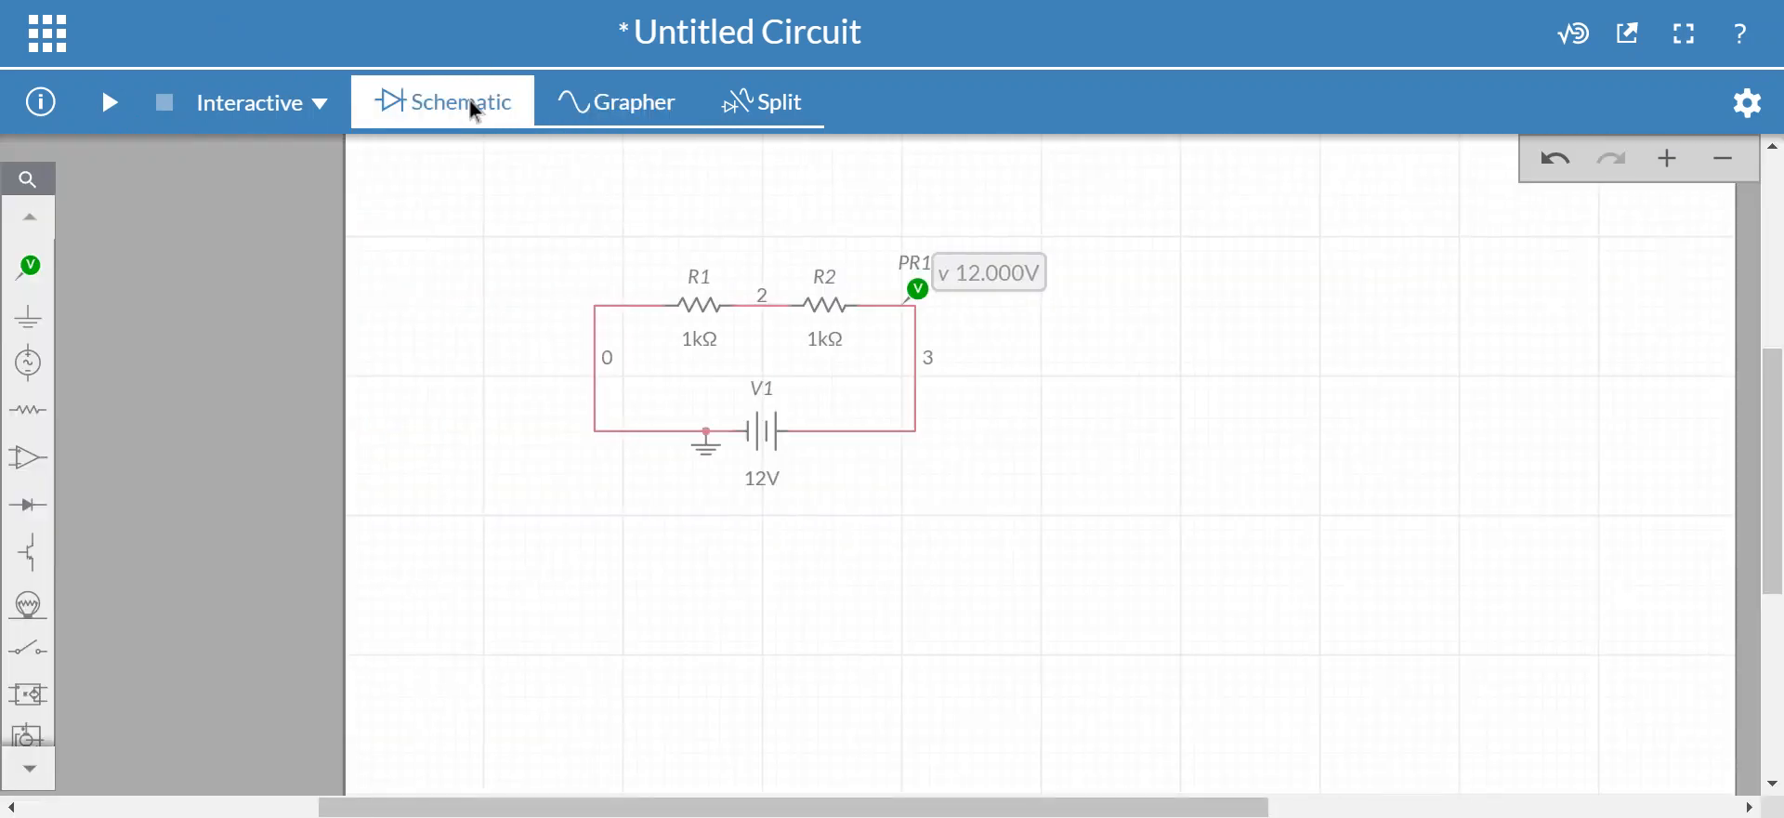
pyautogui.click(789, 115)
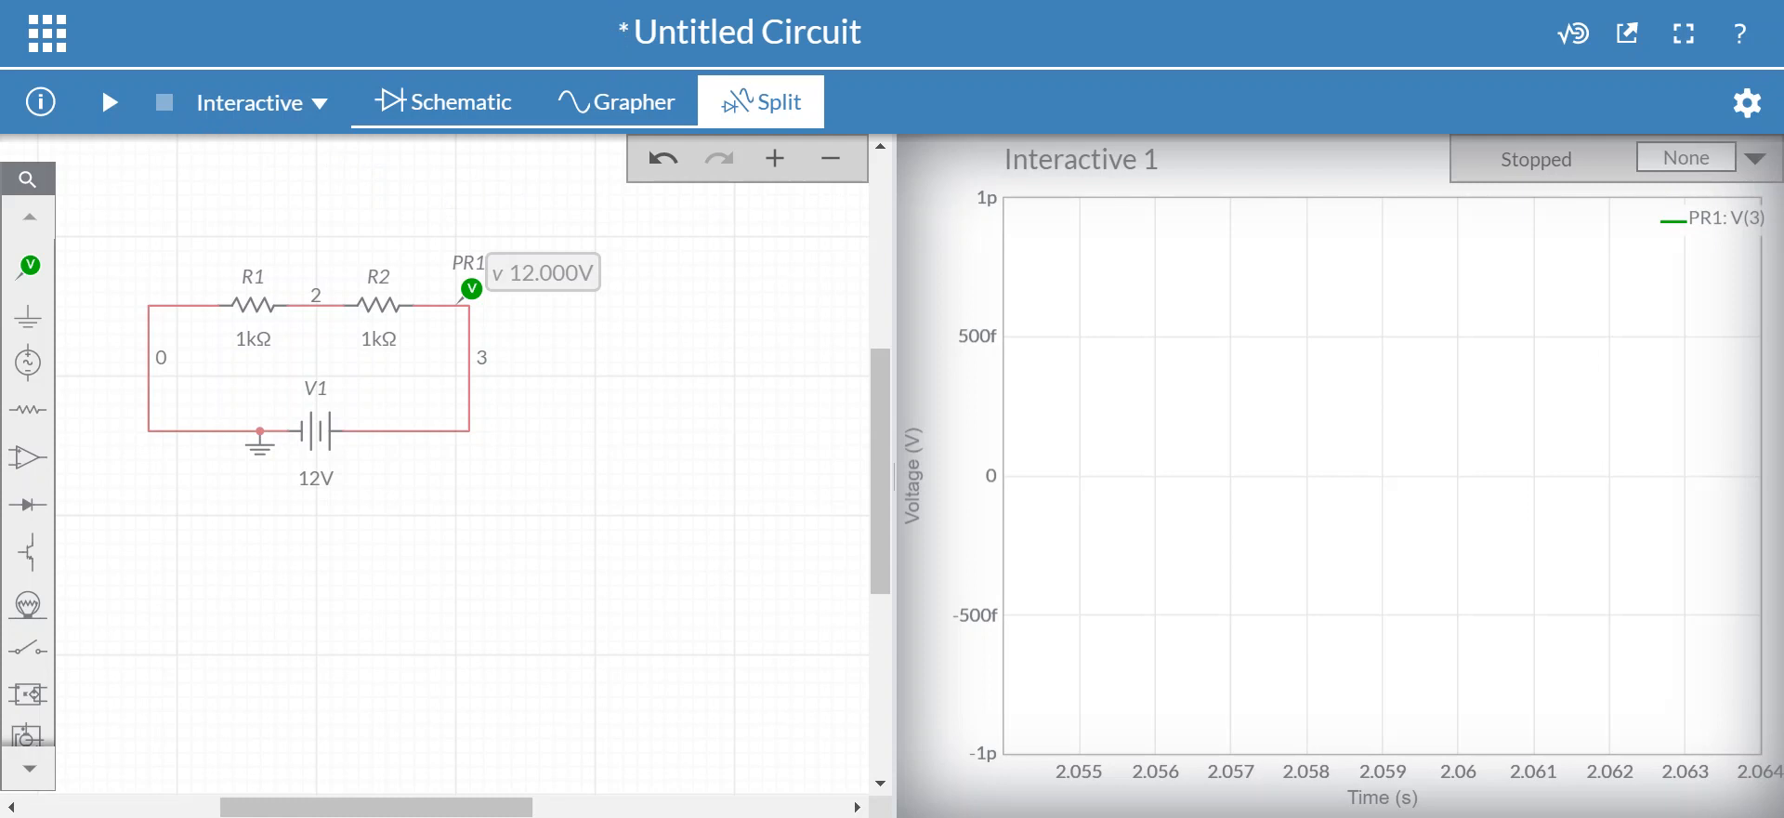
pyautogui.click(474, 119)
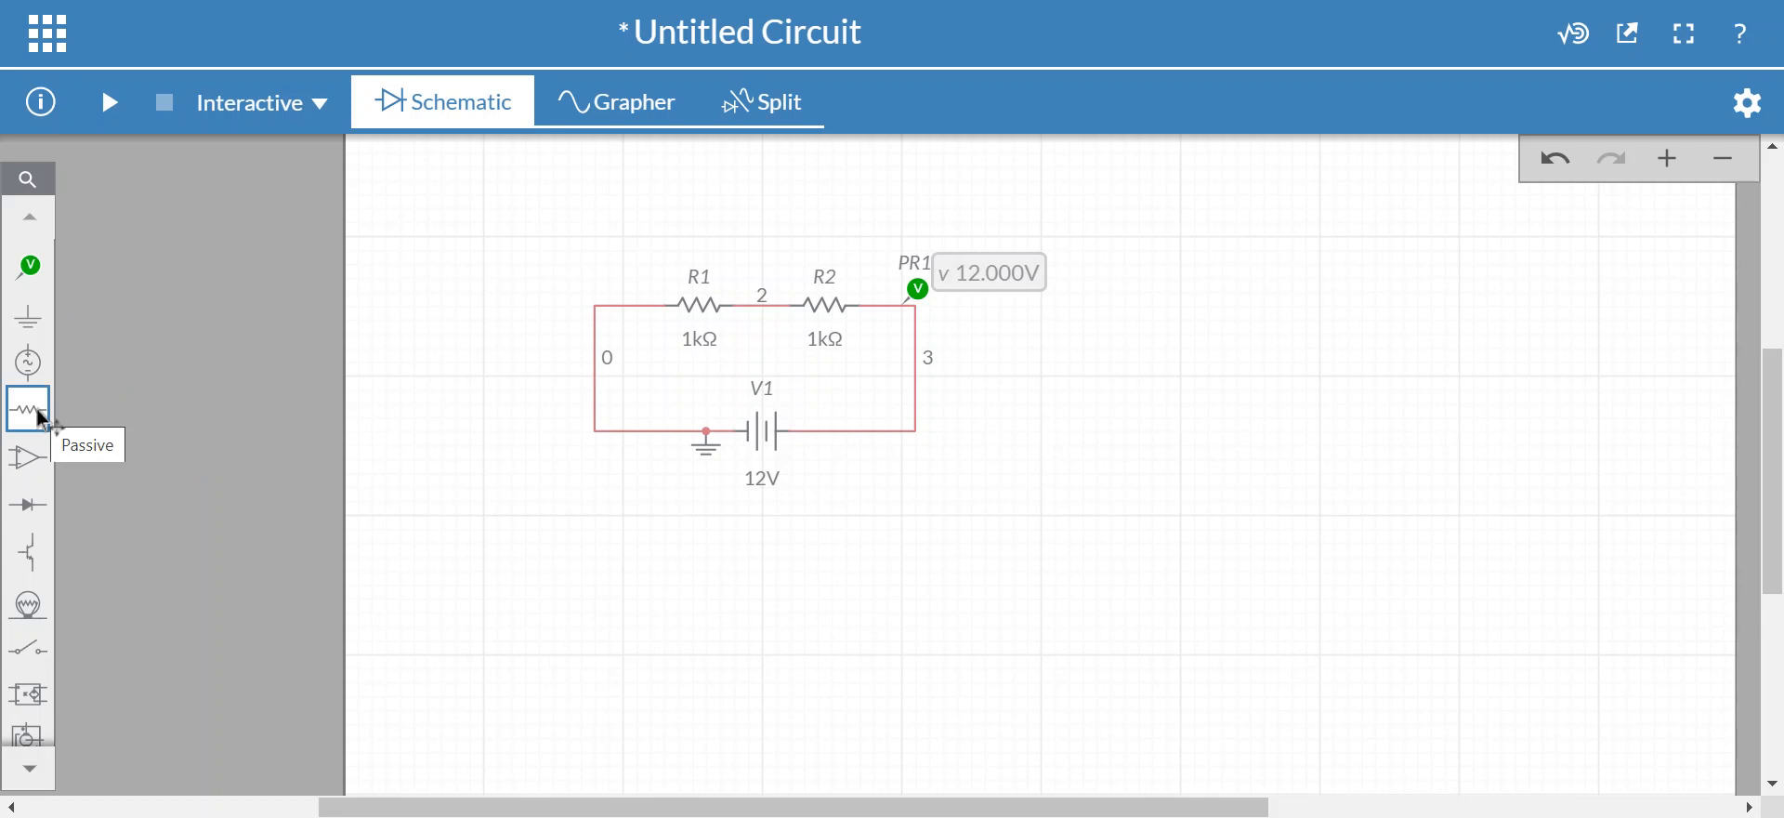
# Step: Place a horizontal resistor to the right of the first circuit and a capacitor joined in series to its right terminal
pyautogui.scroll(-1, 42, 414)
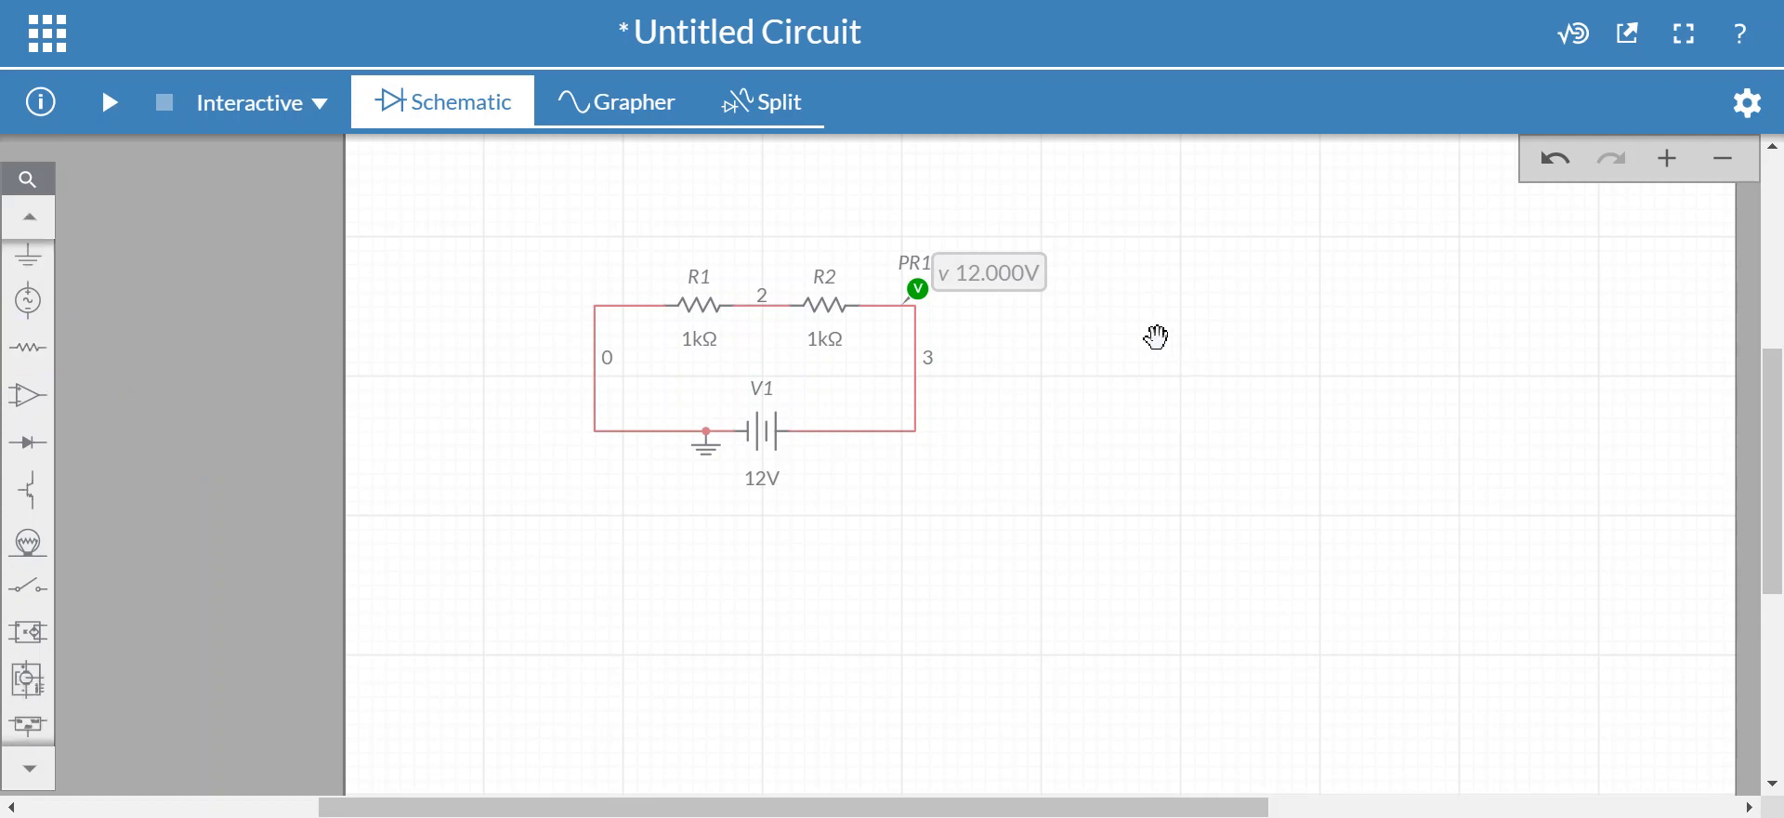
pyautogui.click(30, 348)
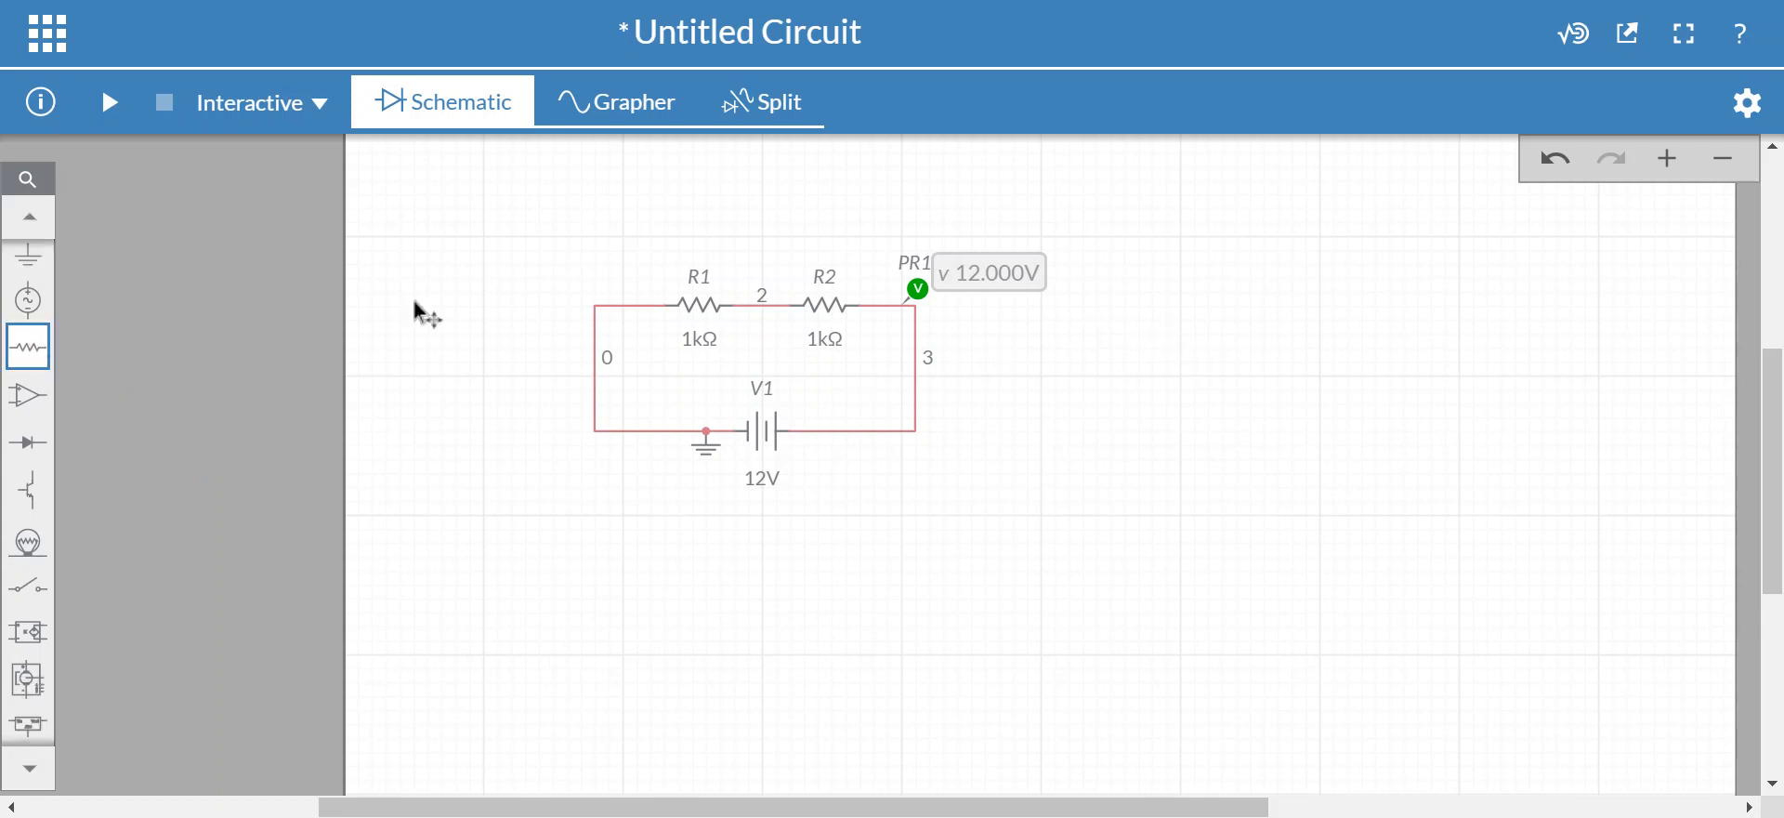
pyautogui.click(1189, 317)
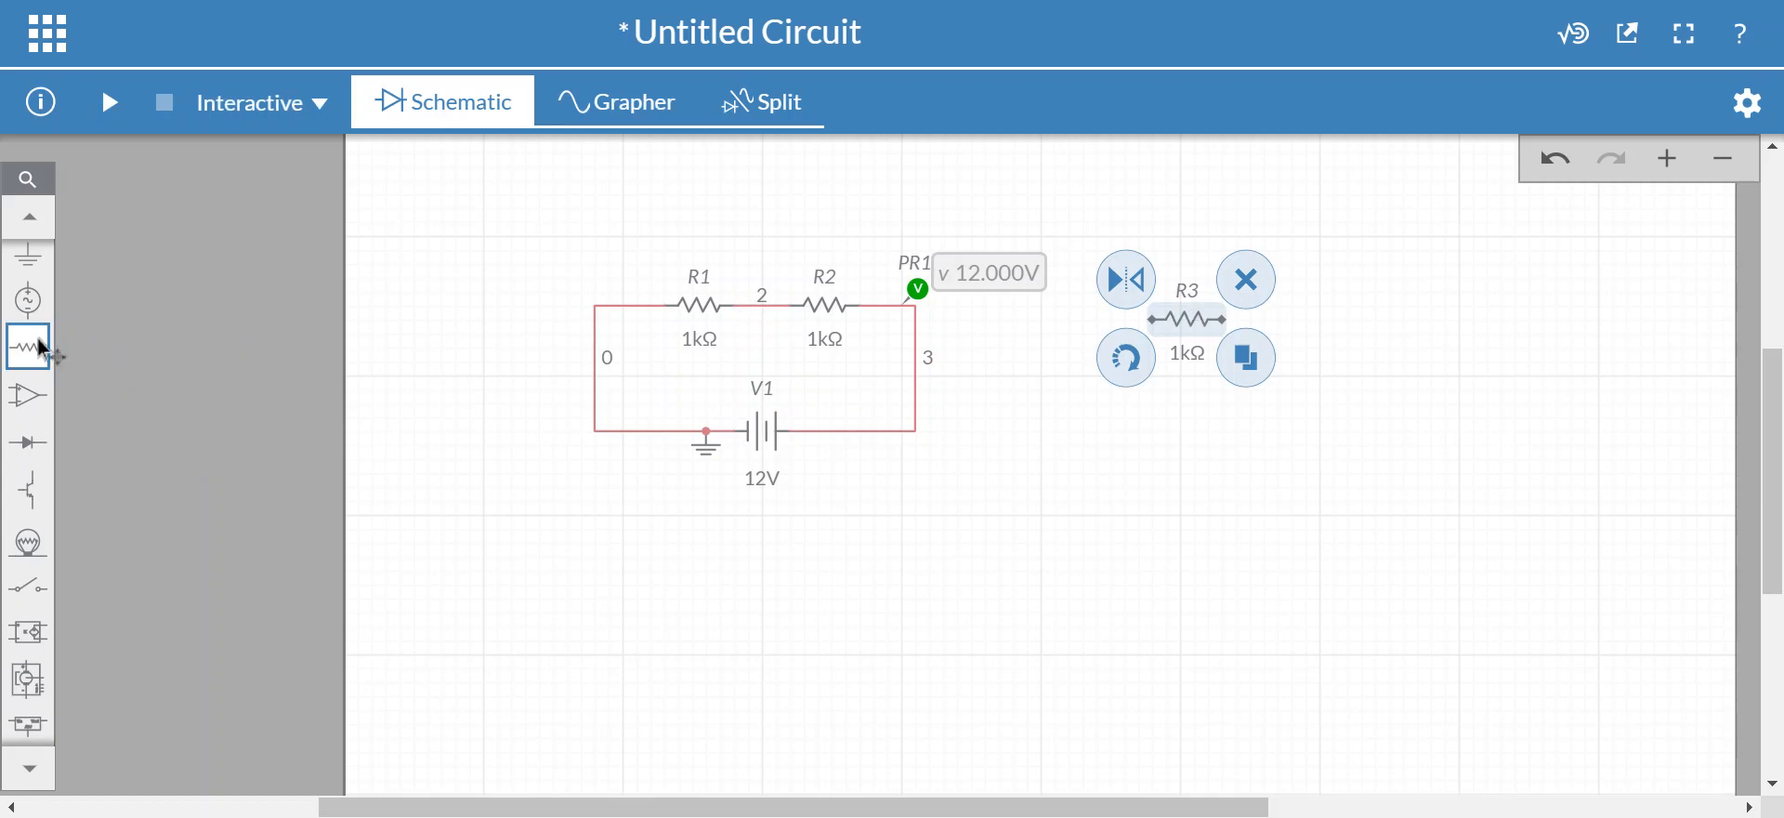
pyautogui.moveTo(51, 367)
pyautogui.click(245, 413)
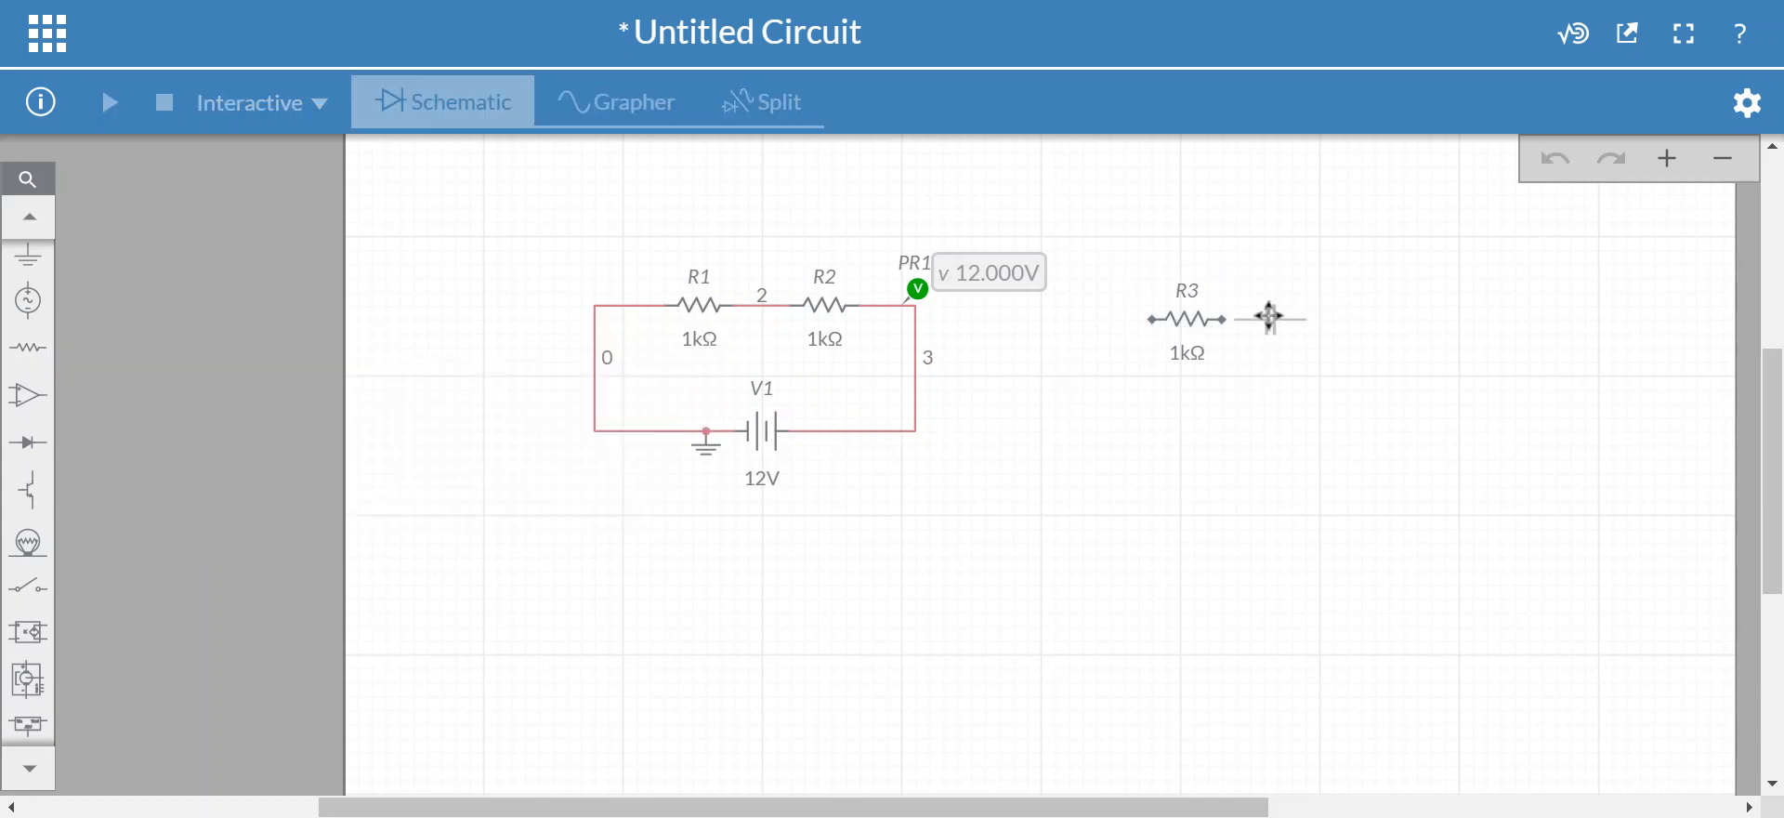
pyautogui.click(1258, 318)
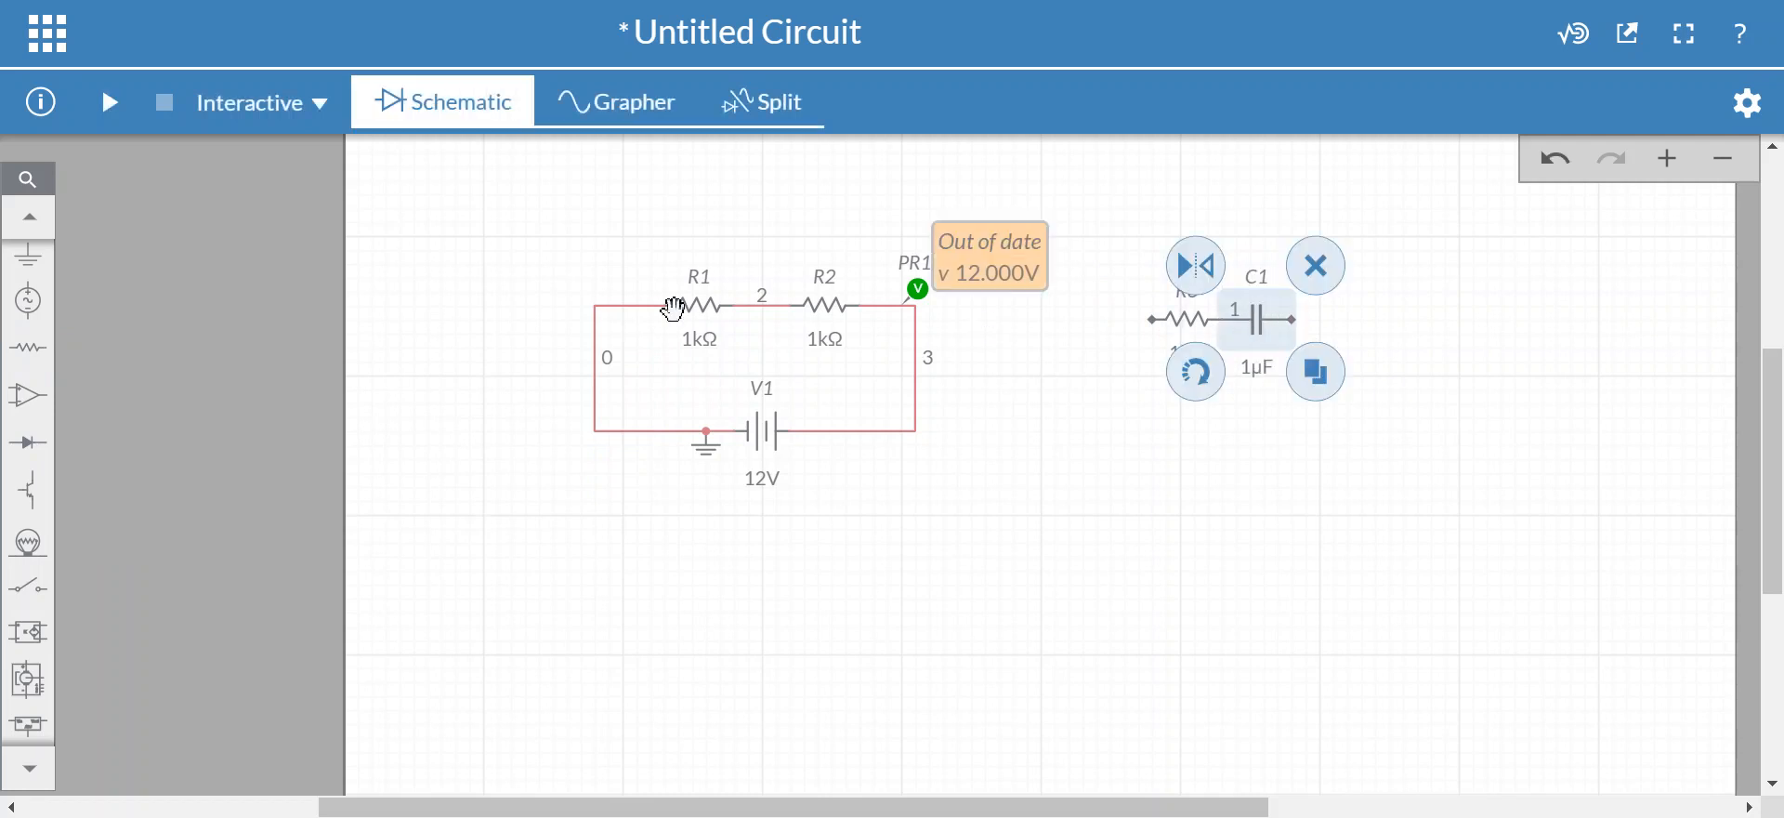
# Step: Place an AC voltage source below the new resistor and capacitor and rotate it to lie horizontally
pyautogui.click(28, 299)
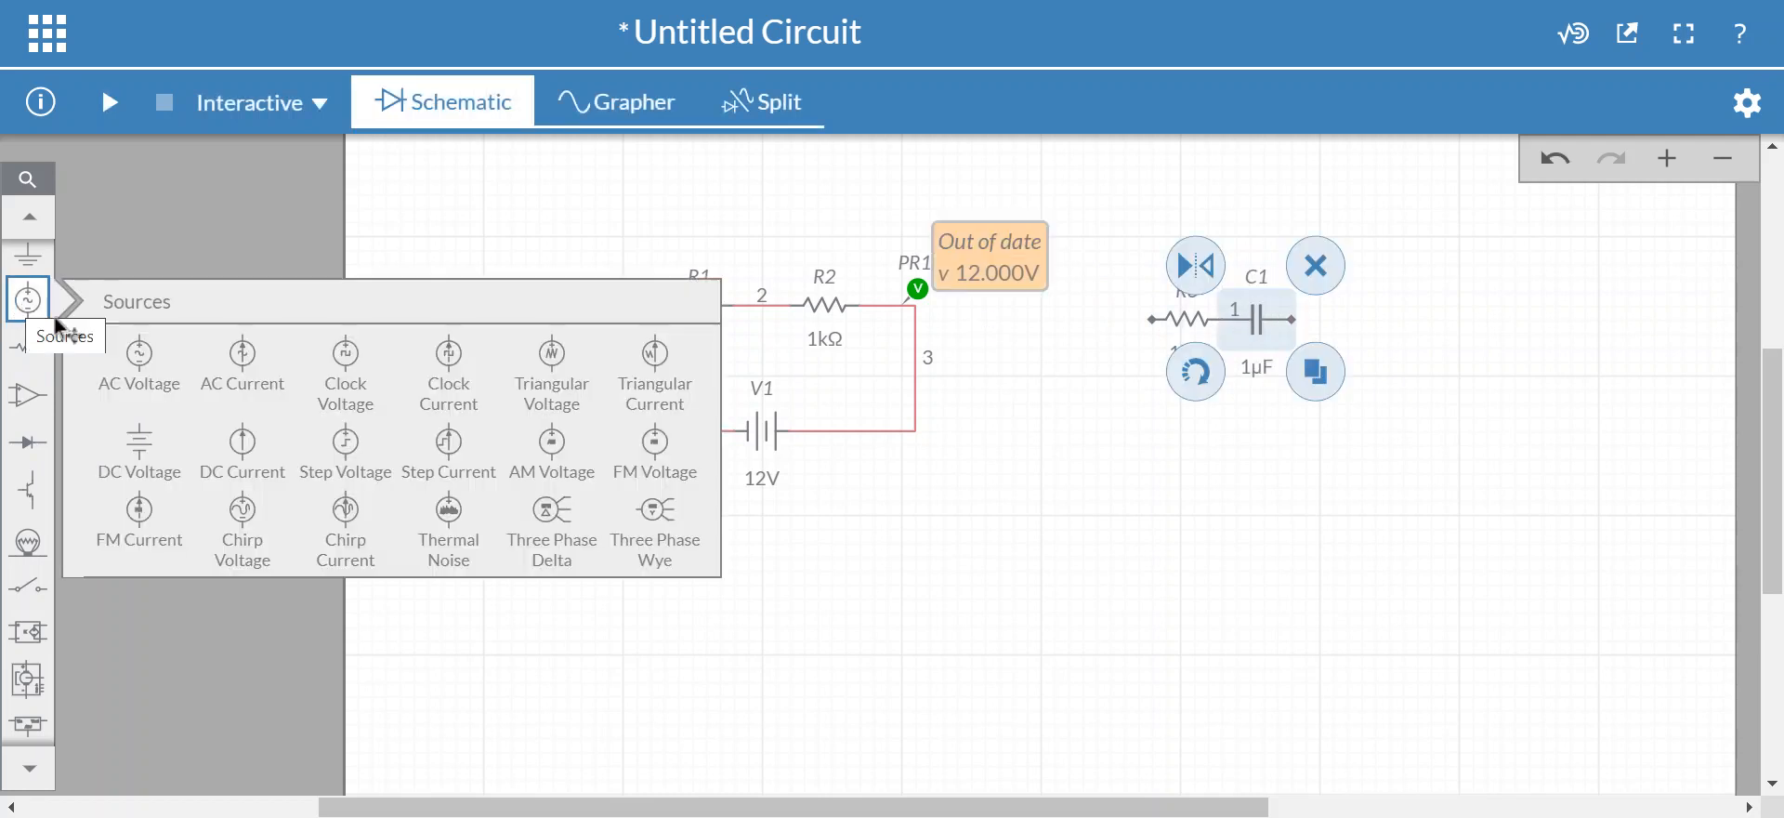
pyautogui.click(135, 345)
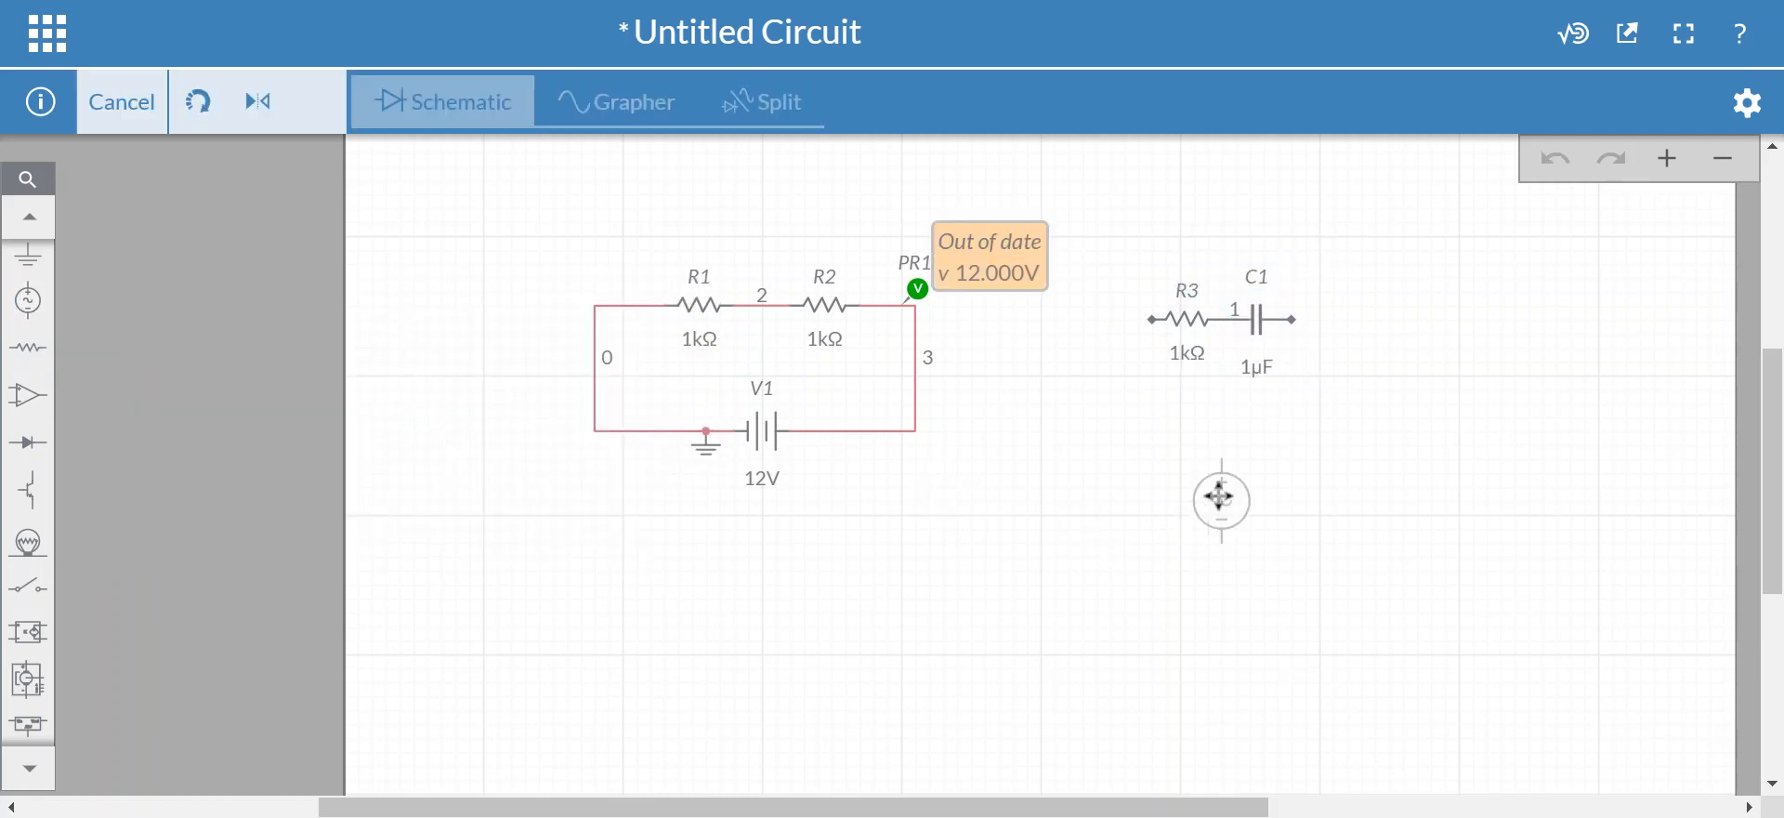
pyautogui.click(1222, 451)
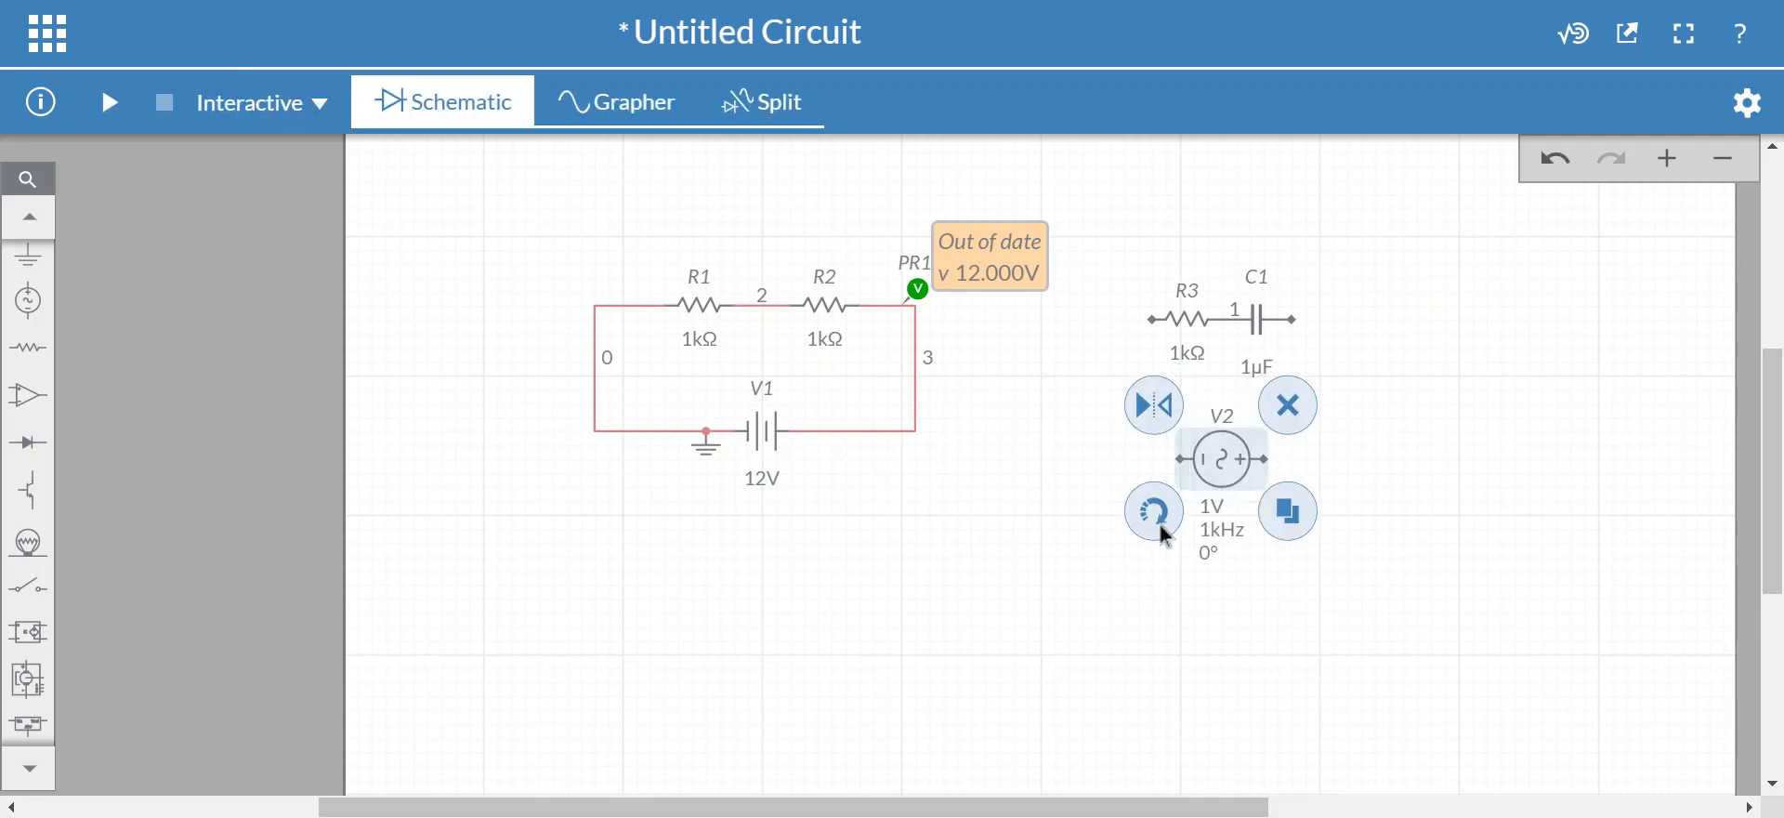
# Step: Place a ground symbol just below the left terminal of the AC voltage source
pyautogui.click(28, 267)
pyautogui.click(140, 311)
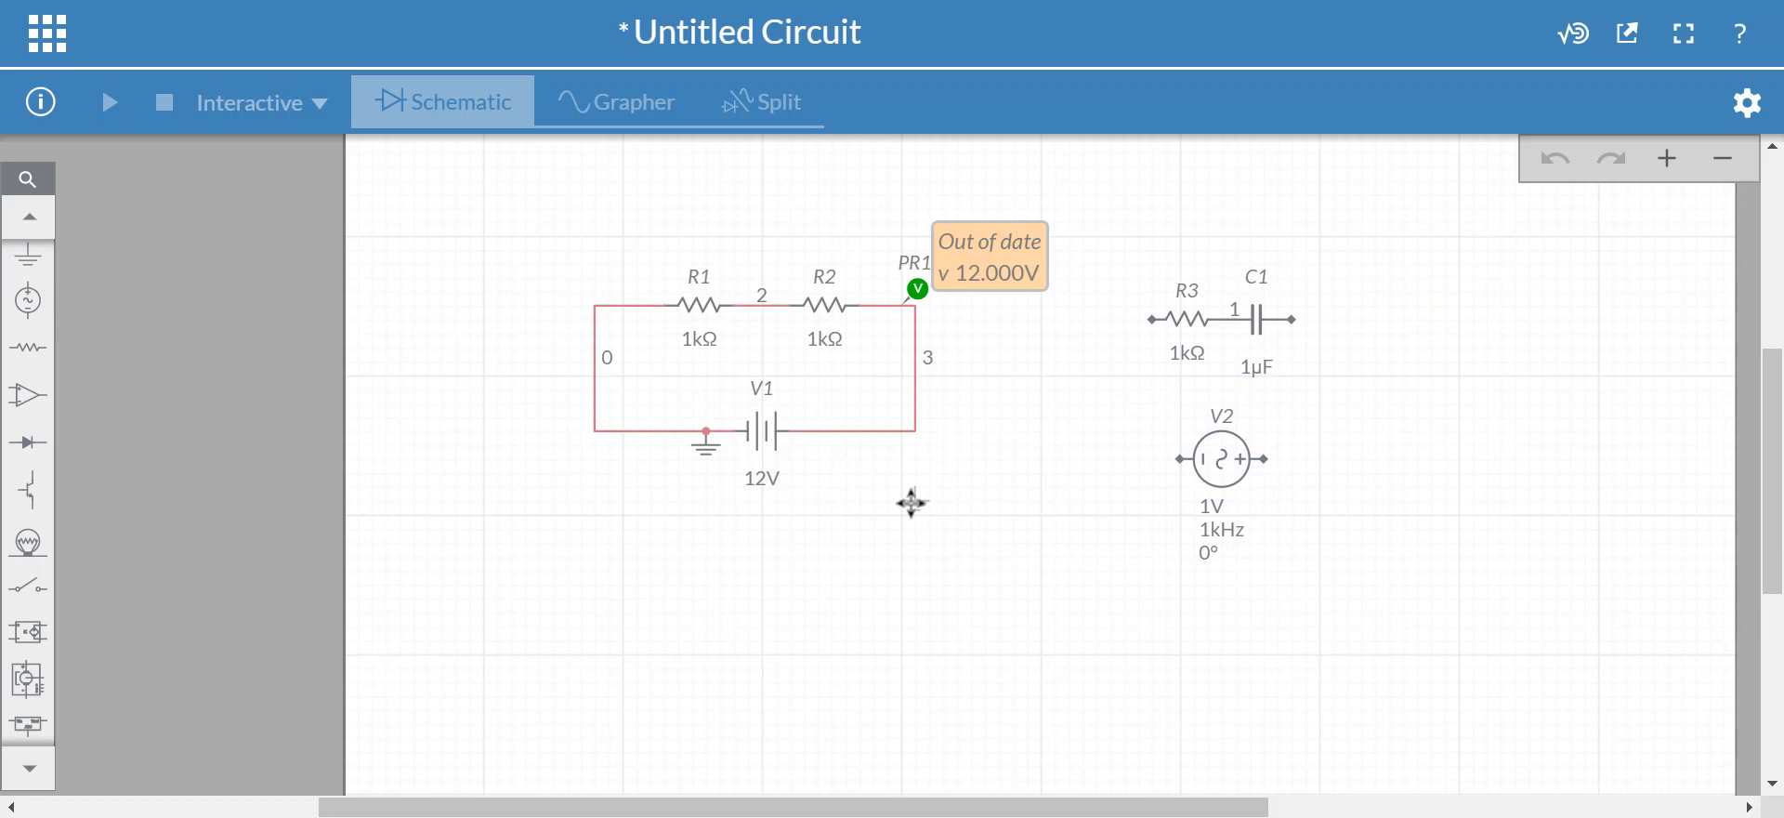
pyautogui.click(1112, 497)
pyautogui.moveTo(1115, 498); pyautogui.dragTo(1180, 471)
pyautogui.click(633, 543)
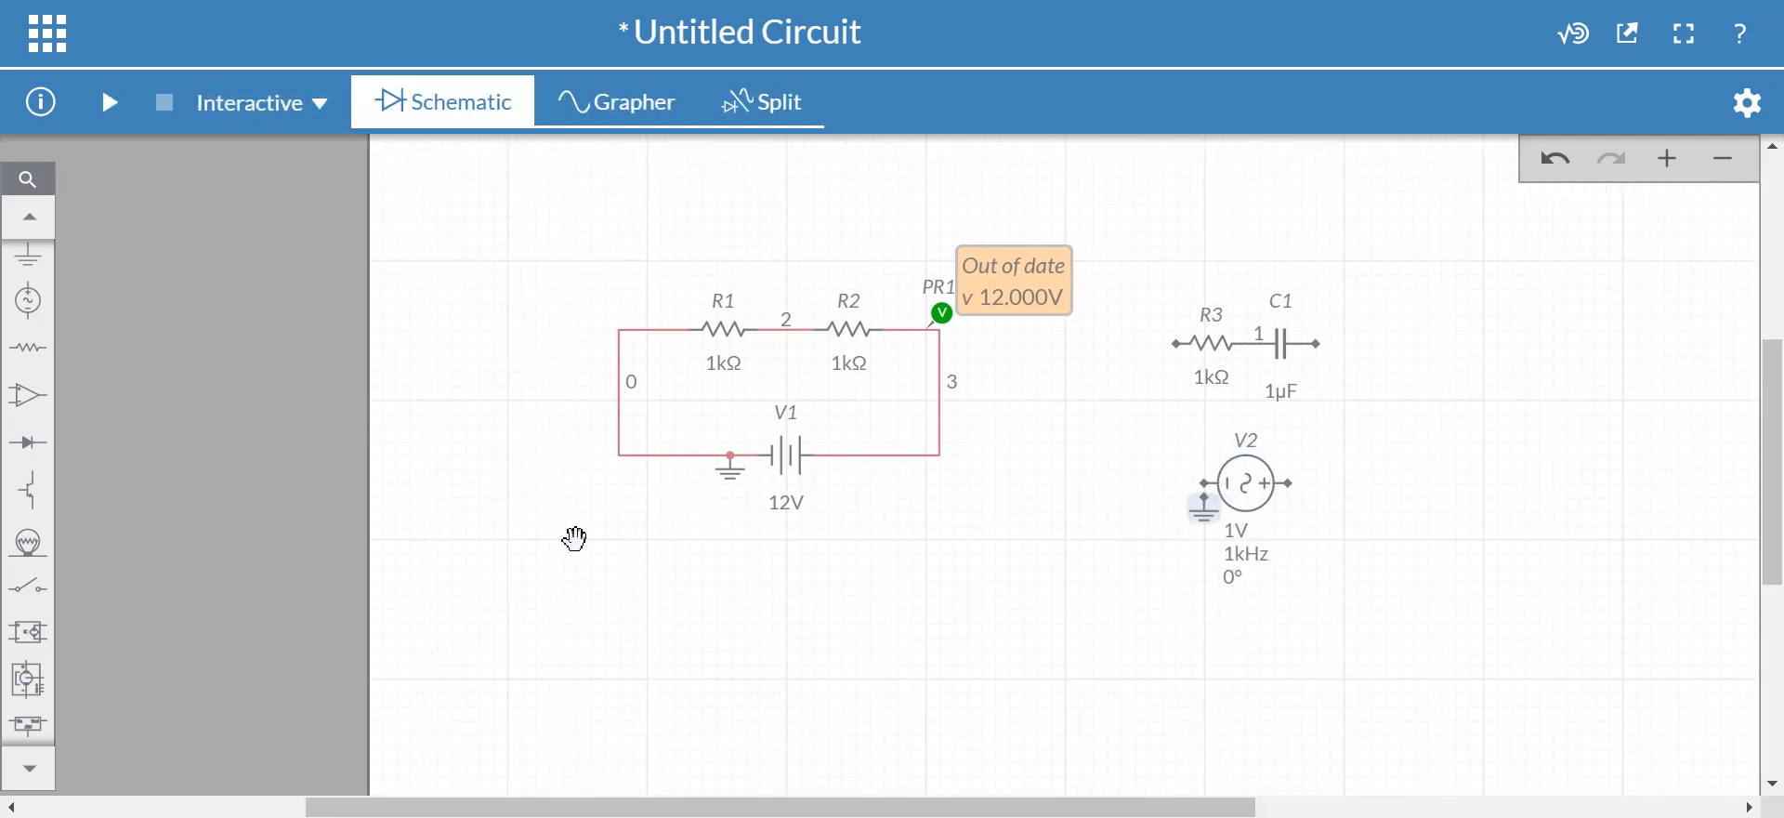
# Step: Wire the second resistor's free terminal to the AC source's negative terminal and connect the ground symbol to that node
pyautogui.click(1175, 344)
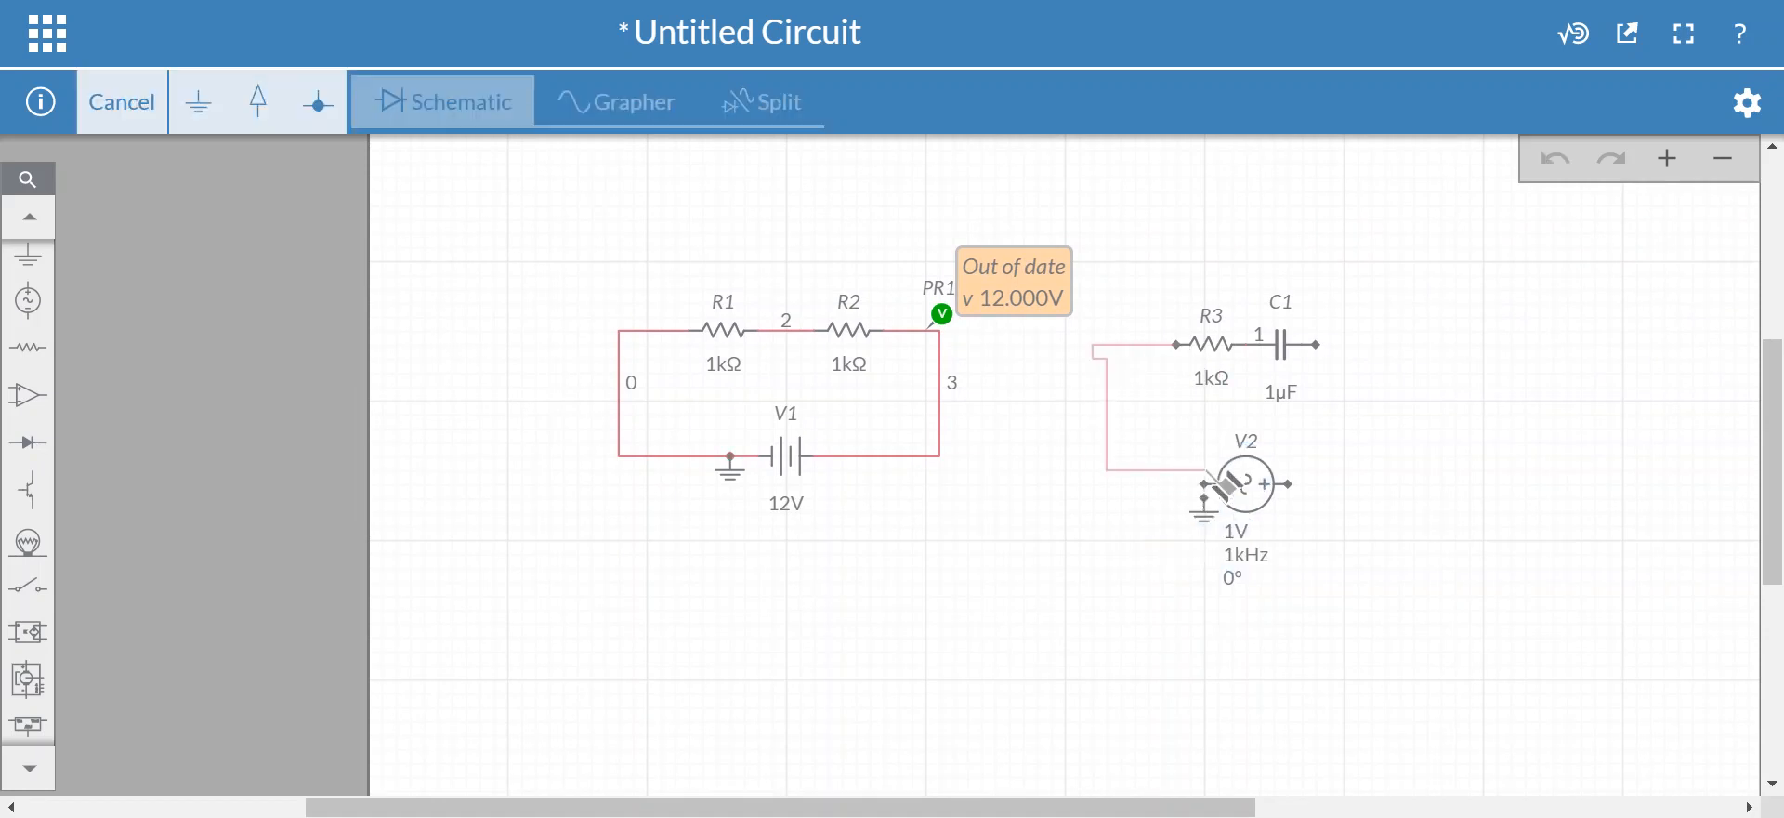
pyautogui.click(1204, 484)
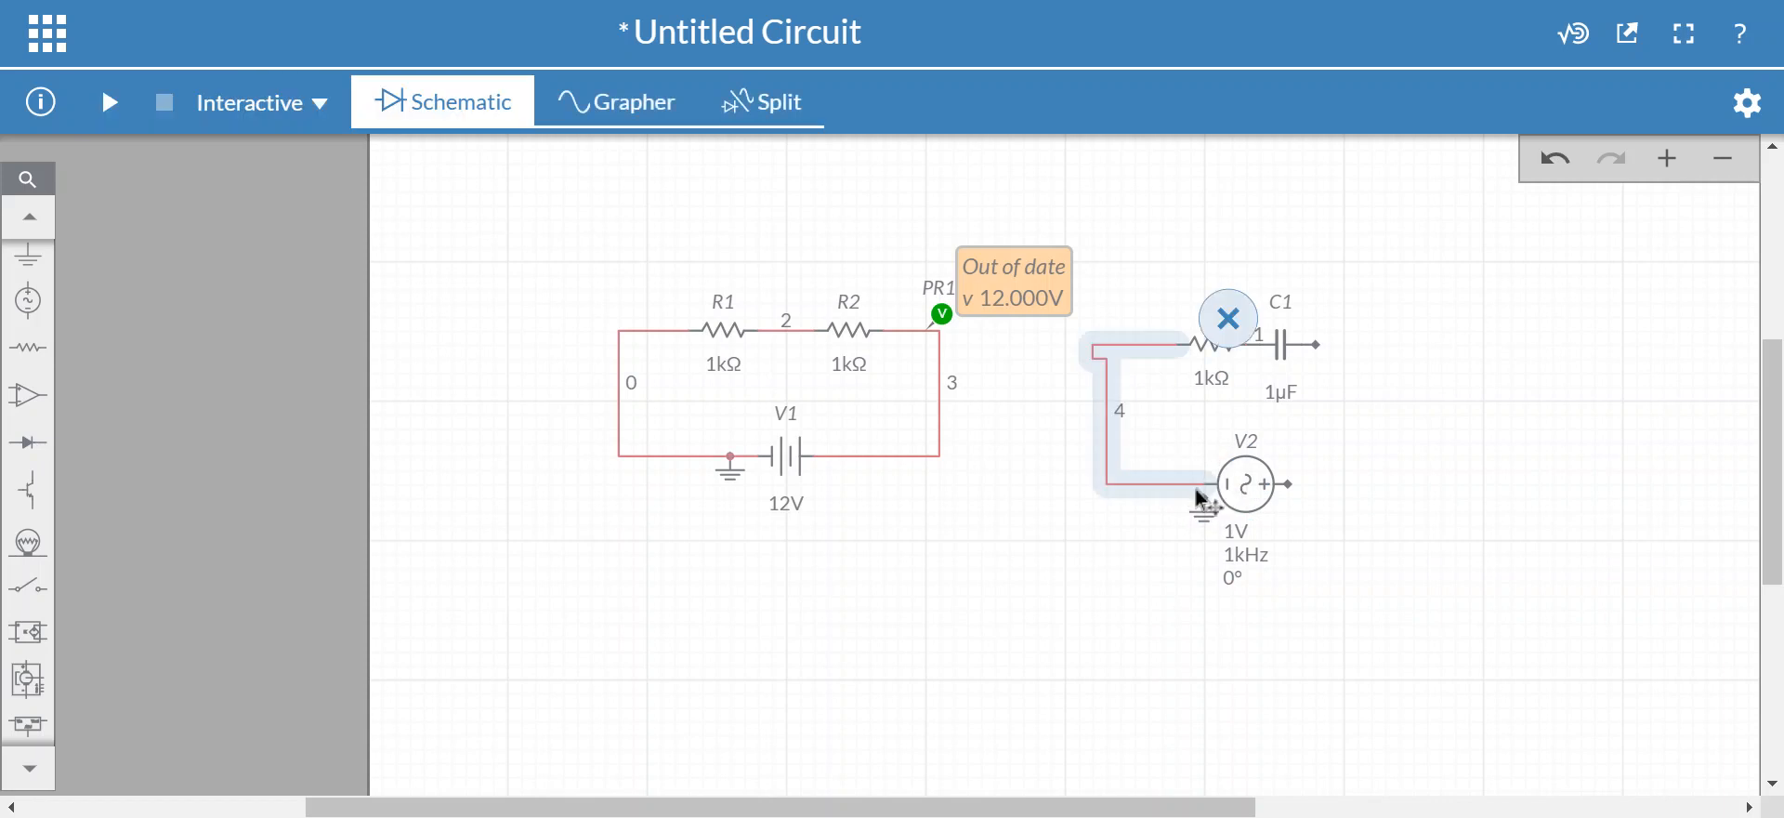
pyautogui.click(1209, 493)
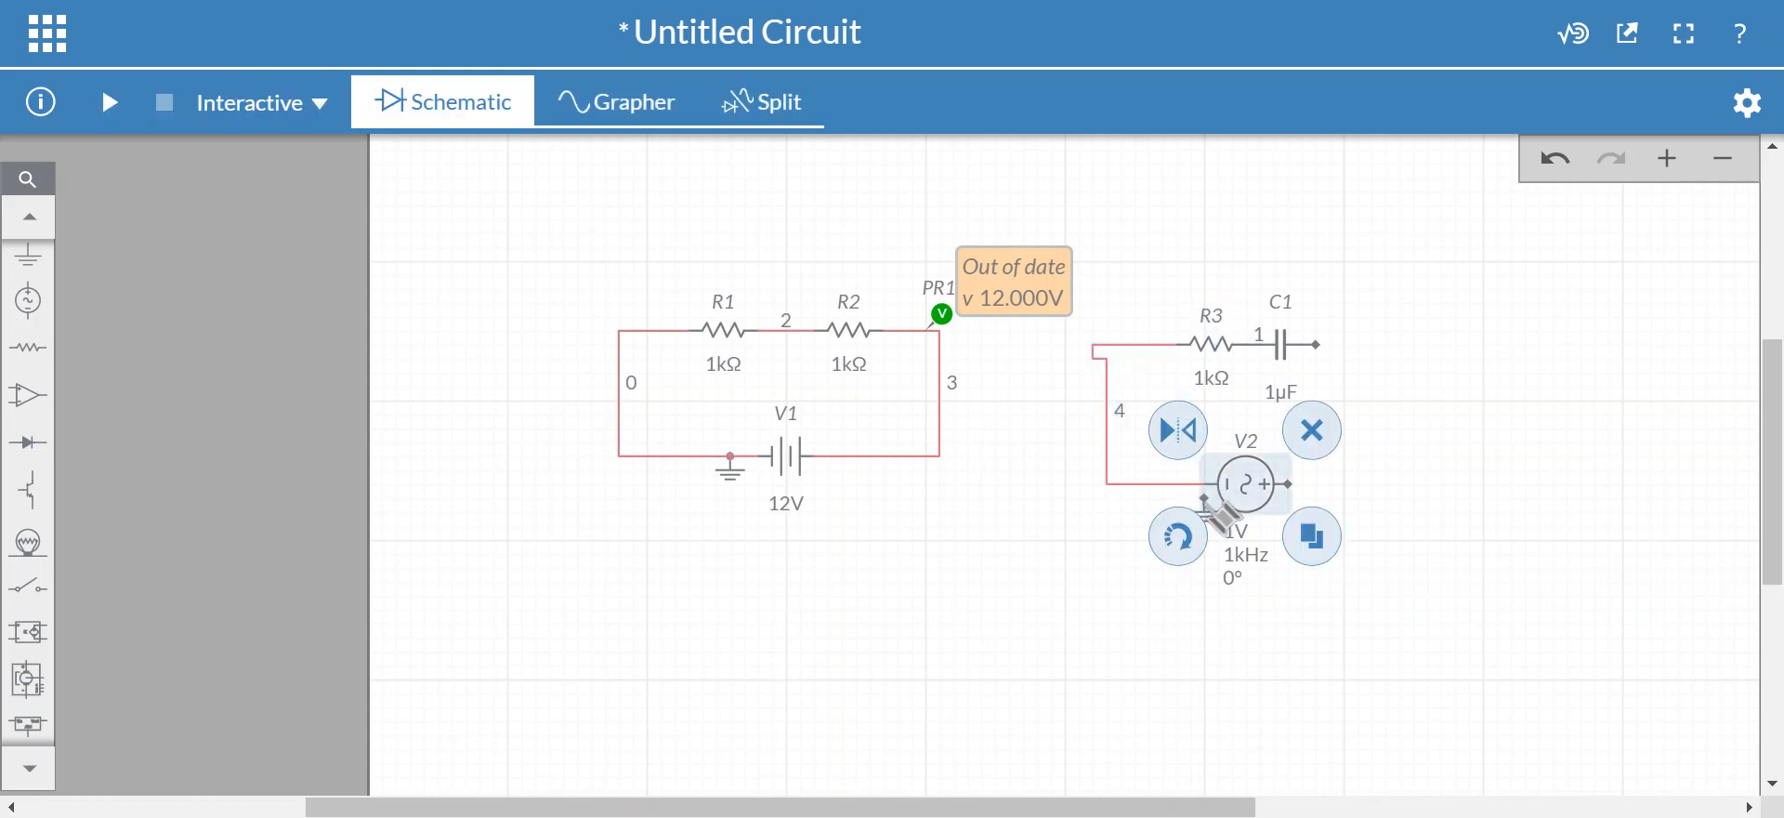
pyautogui.click(1208, 502)
pyautogui.click(1206, 502)
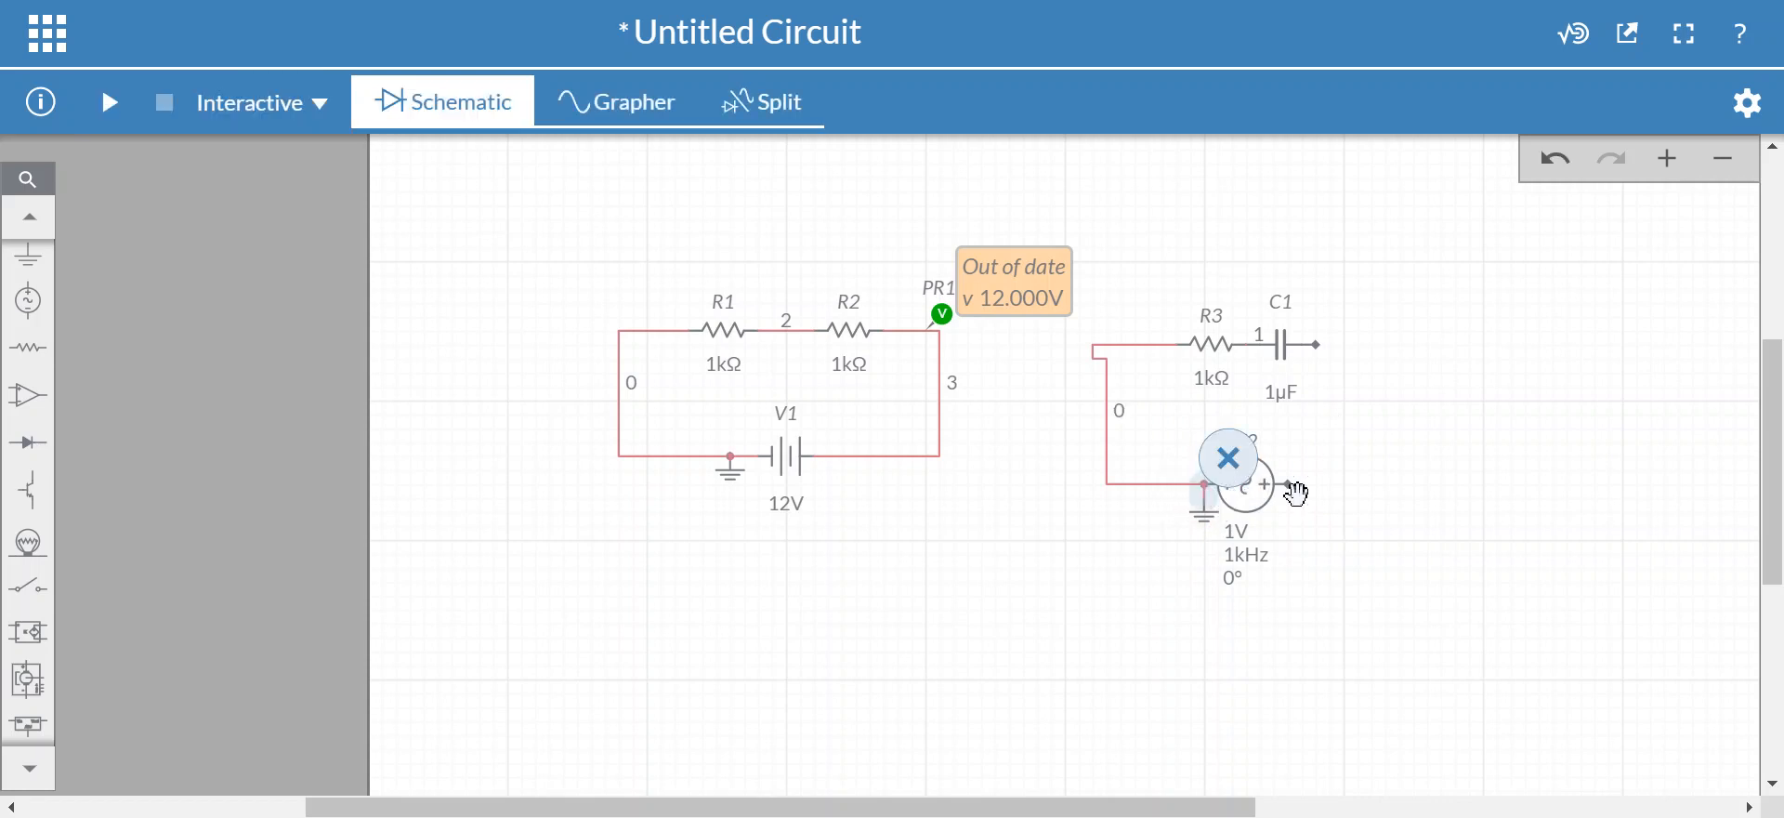
pyautogui.click(1354, 490)
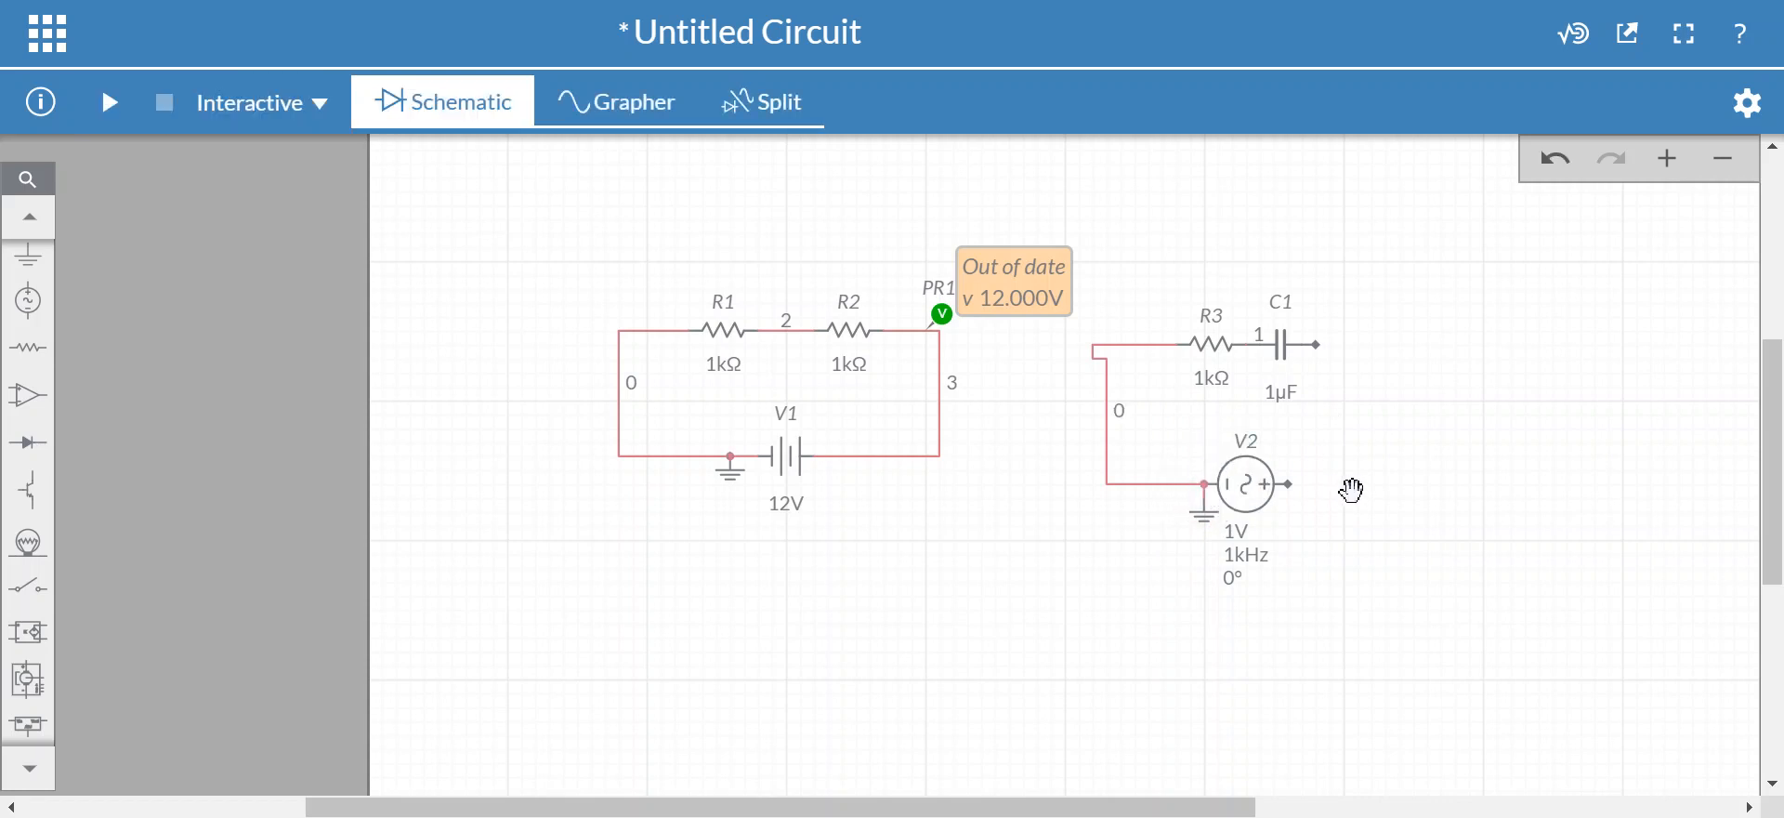
# Step: Wire the AC source's positive terminal to the capacitor's free terminal to close the second circuit
pyautogui.click(1290, 485)
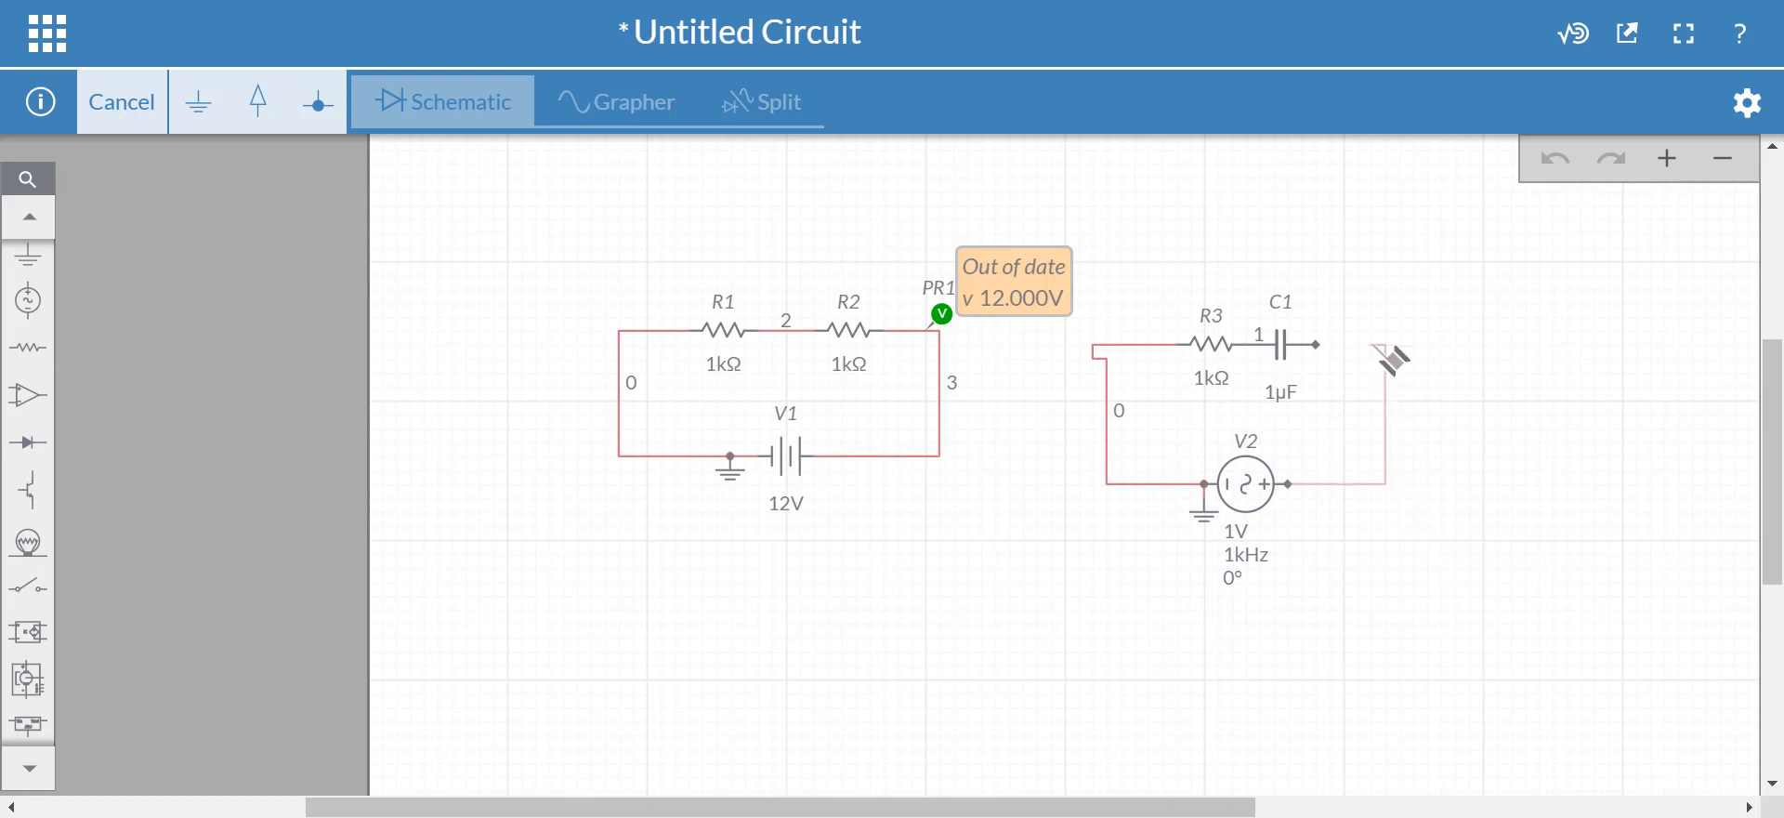
pyautogui.click(1316, 345)
pyautogui.click(1403, 609)
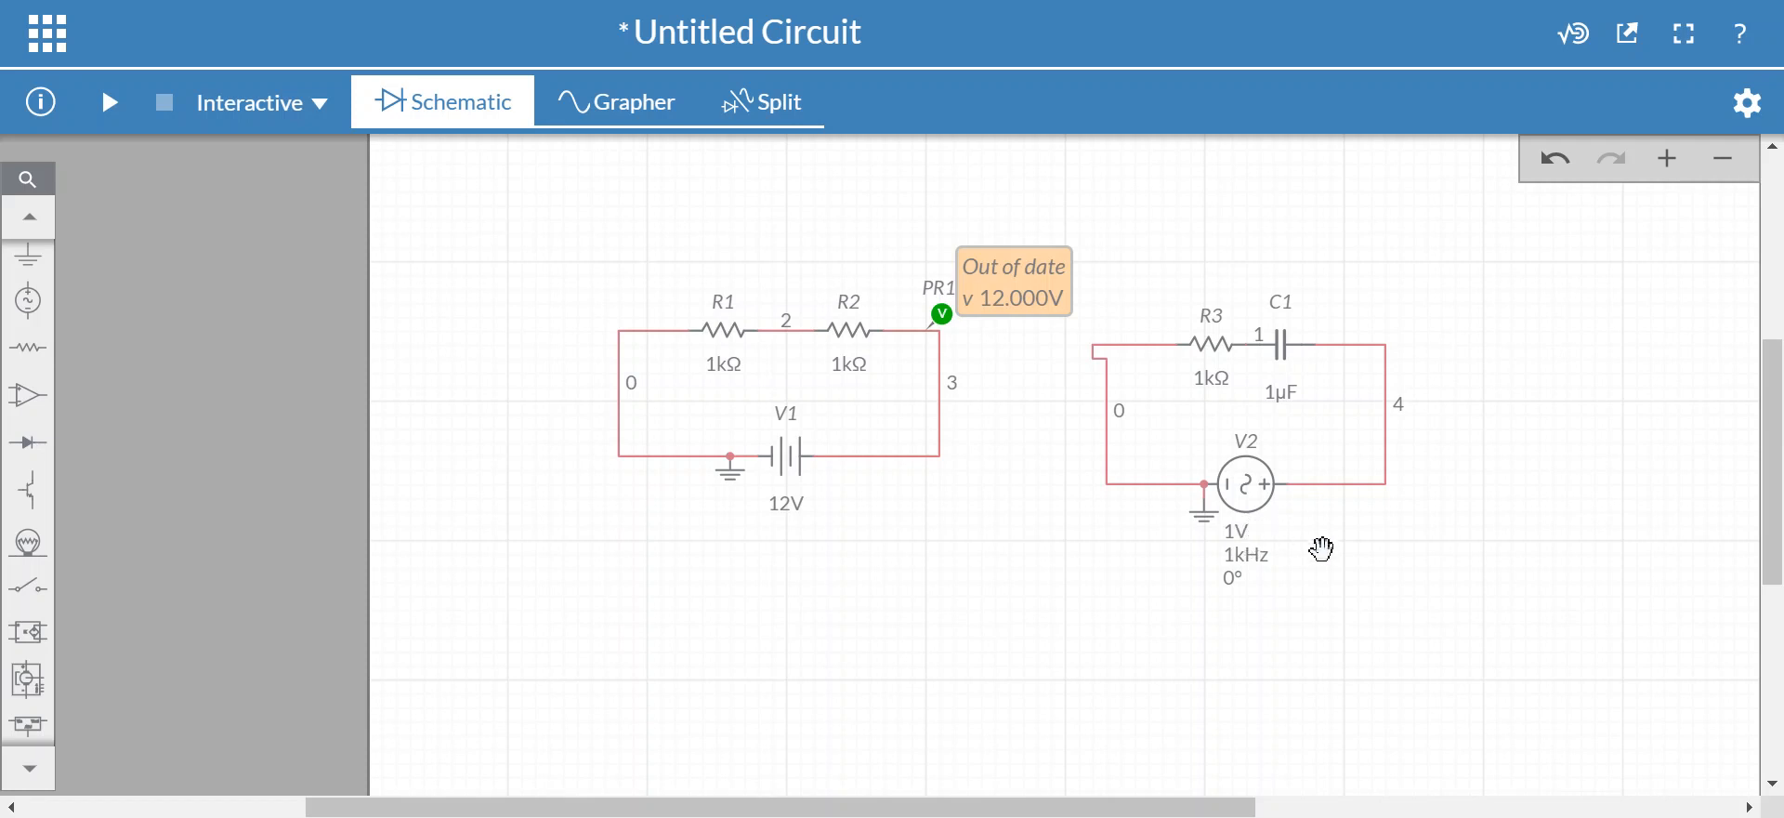
# Step: Look at the AC source's voltage and ID settings, and set its frequency to 1.25 kHz
pyautogui.click(1250, 555)
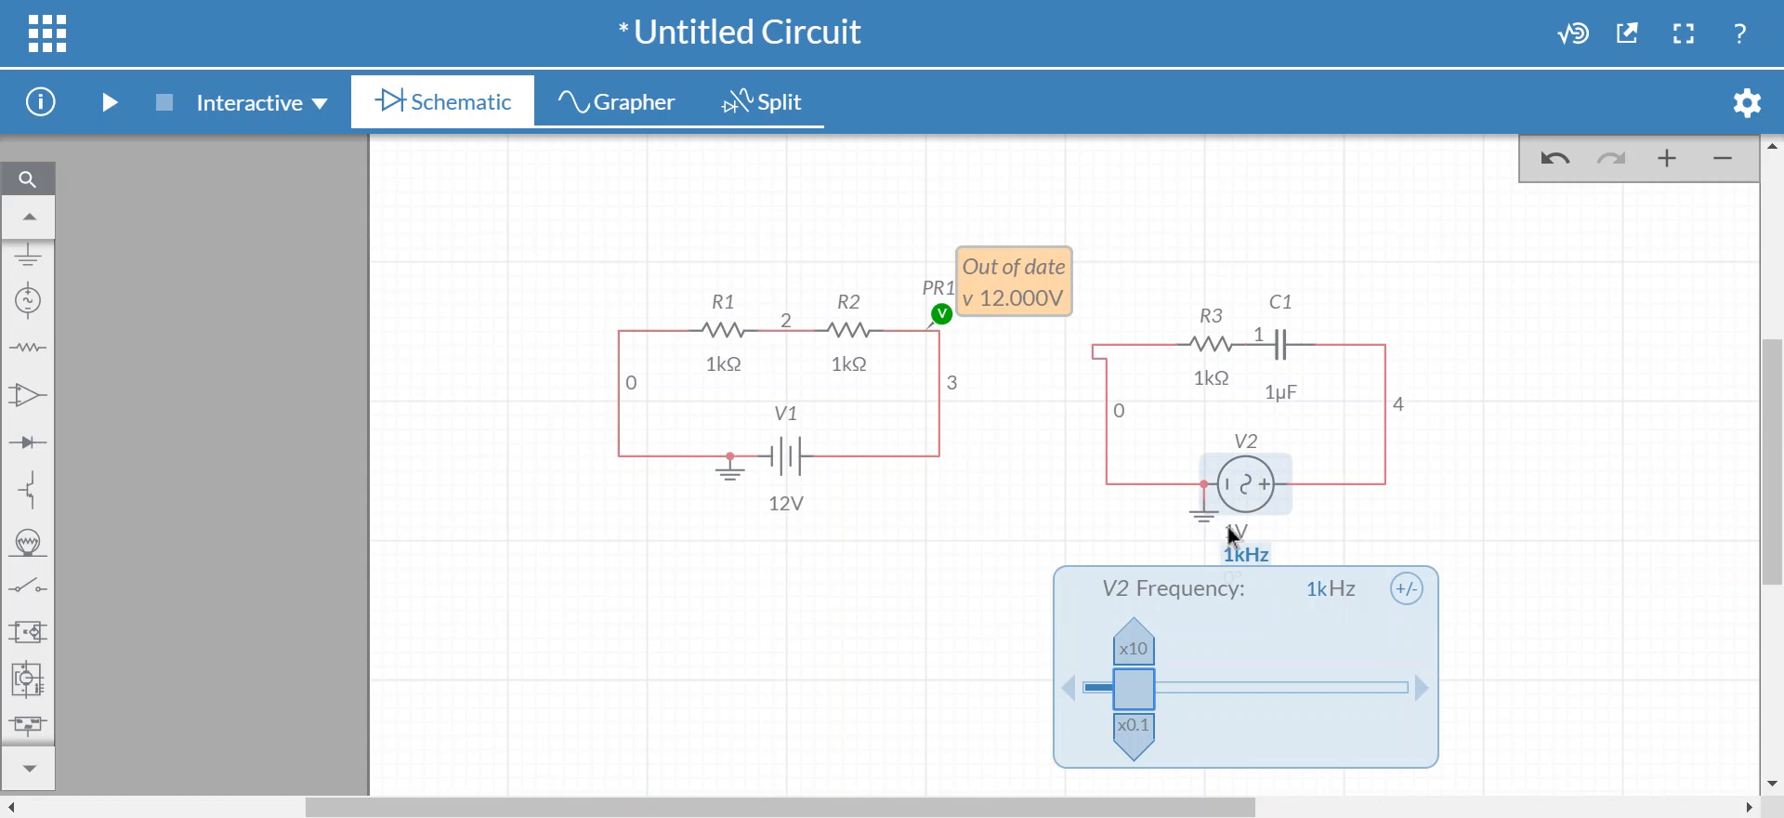
pyautogui.click(1243, 534)
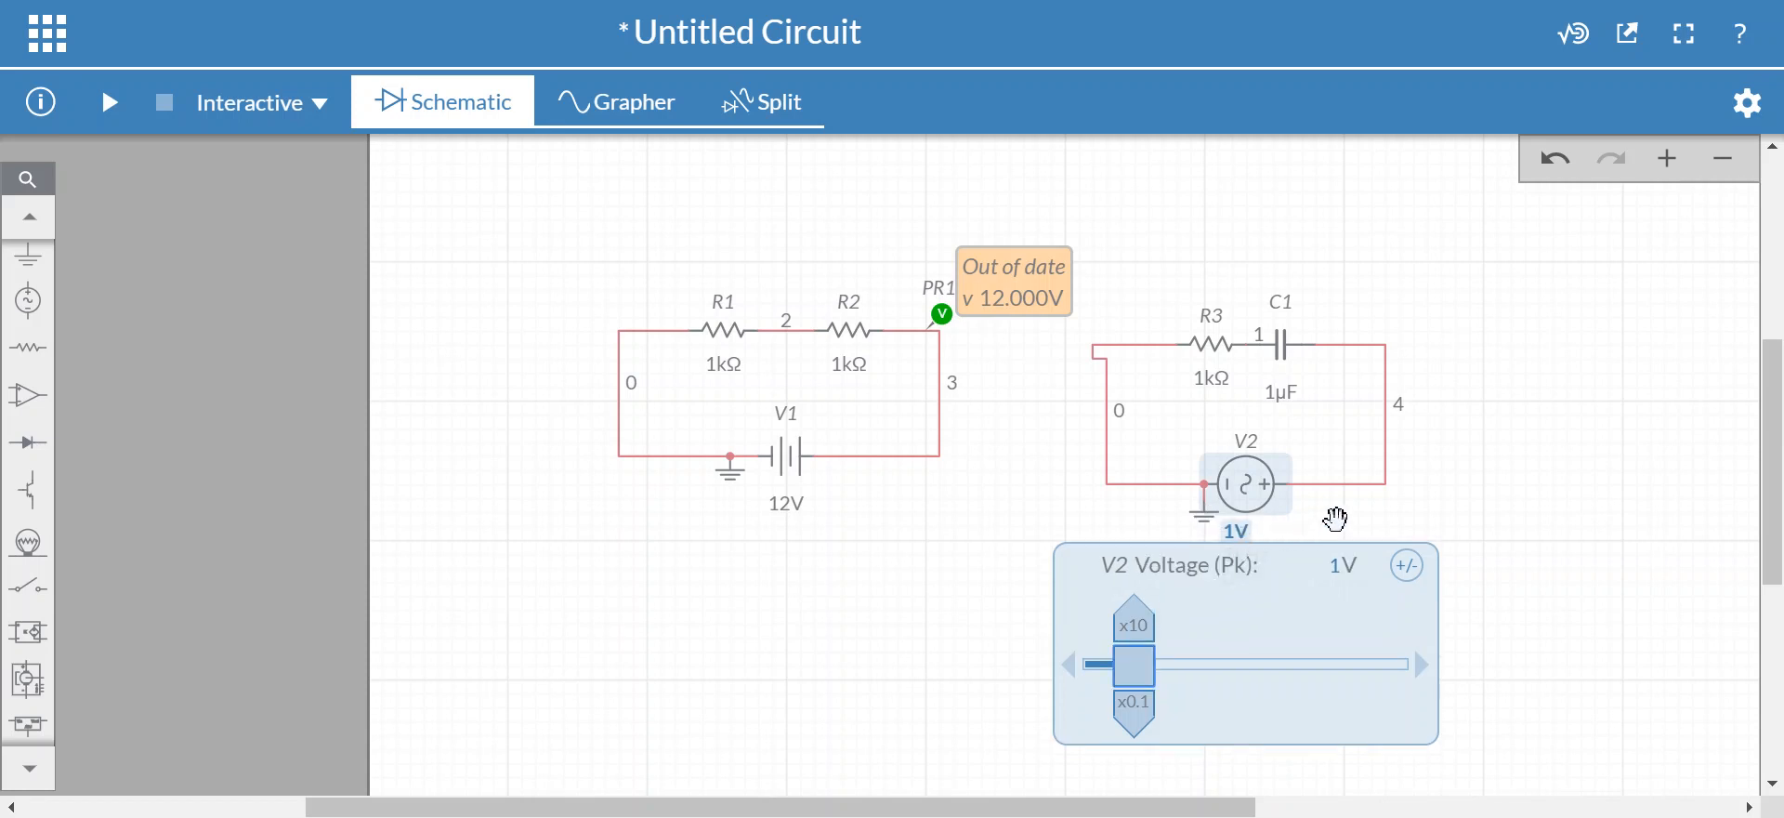
pyautogui.click(1254, 454)
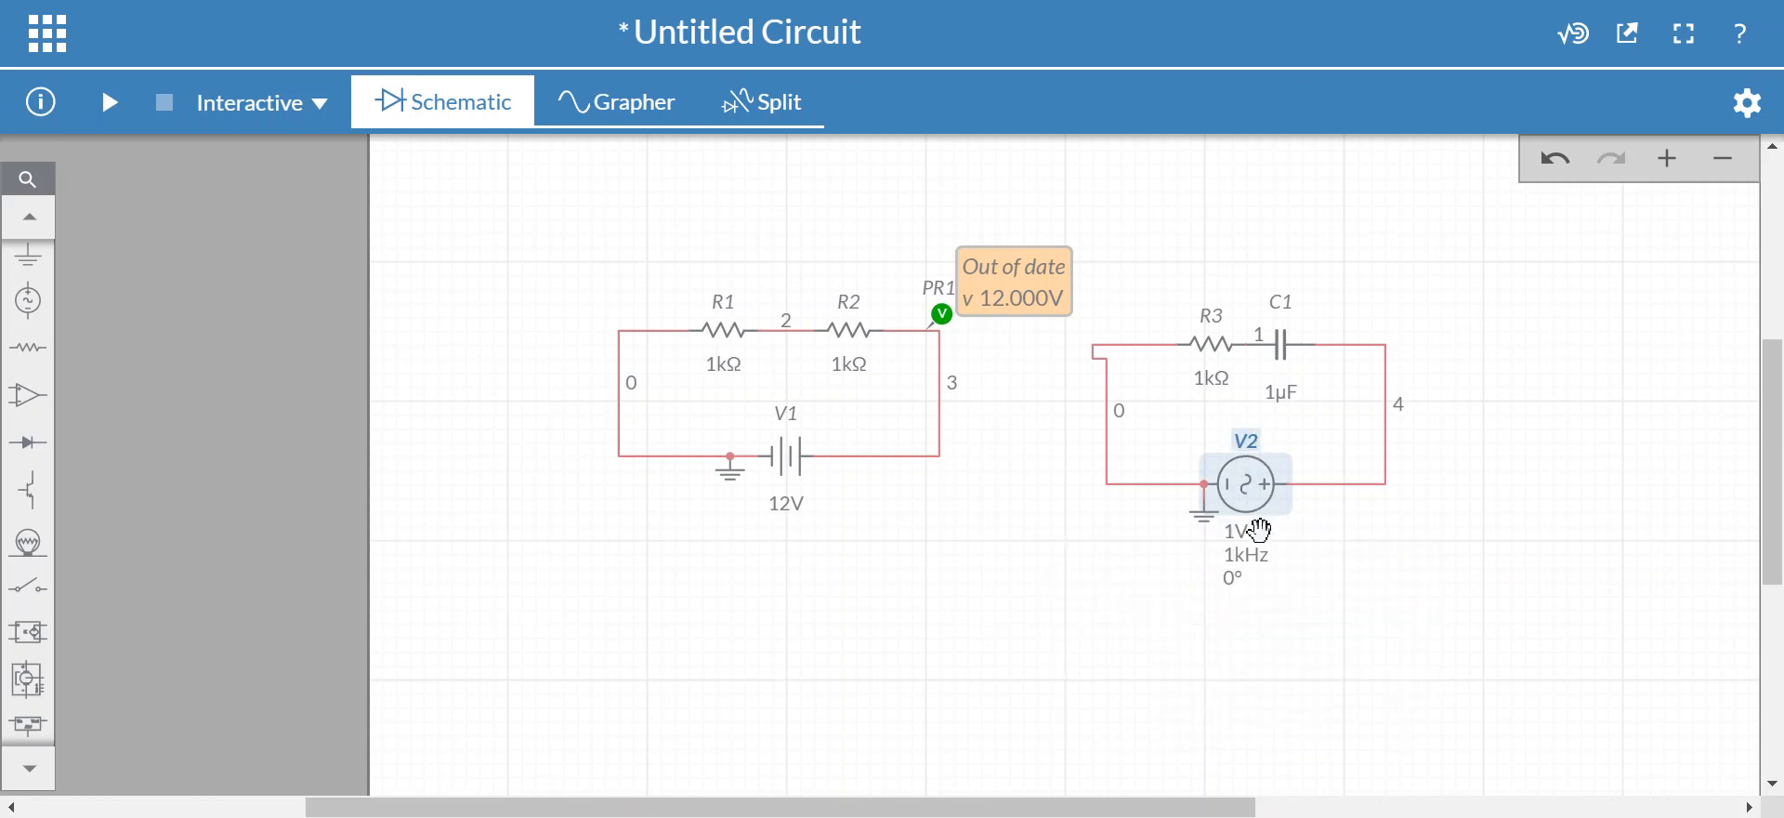
pyautogui.click(1251, 444)
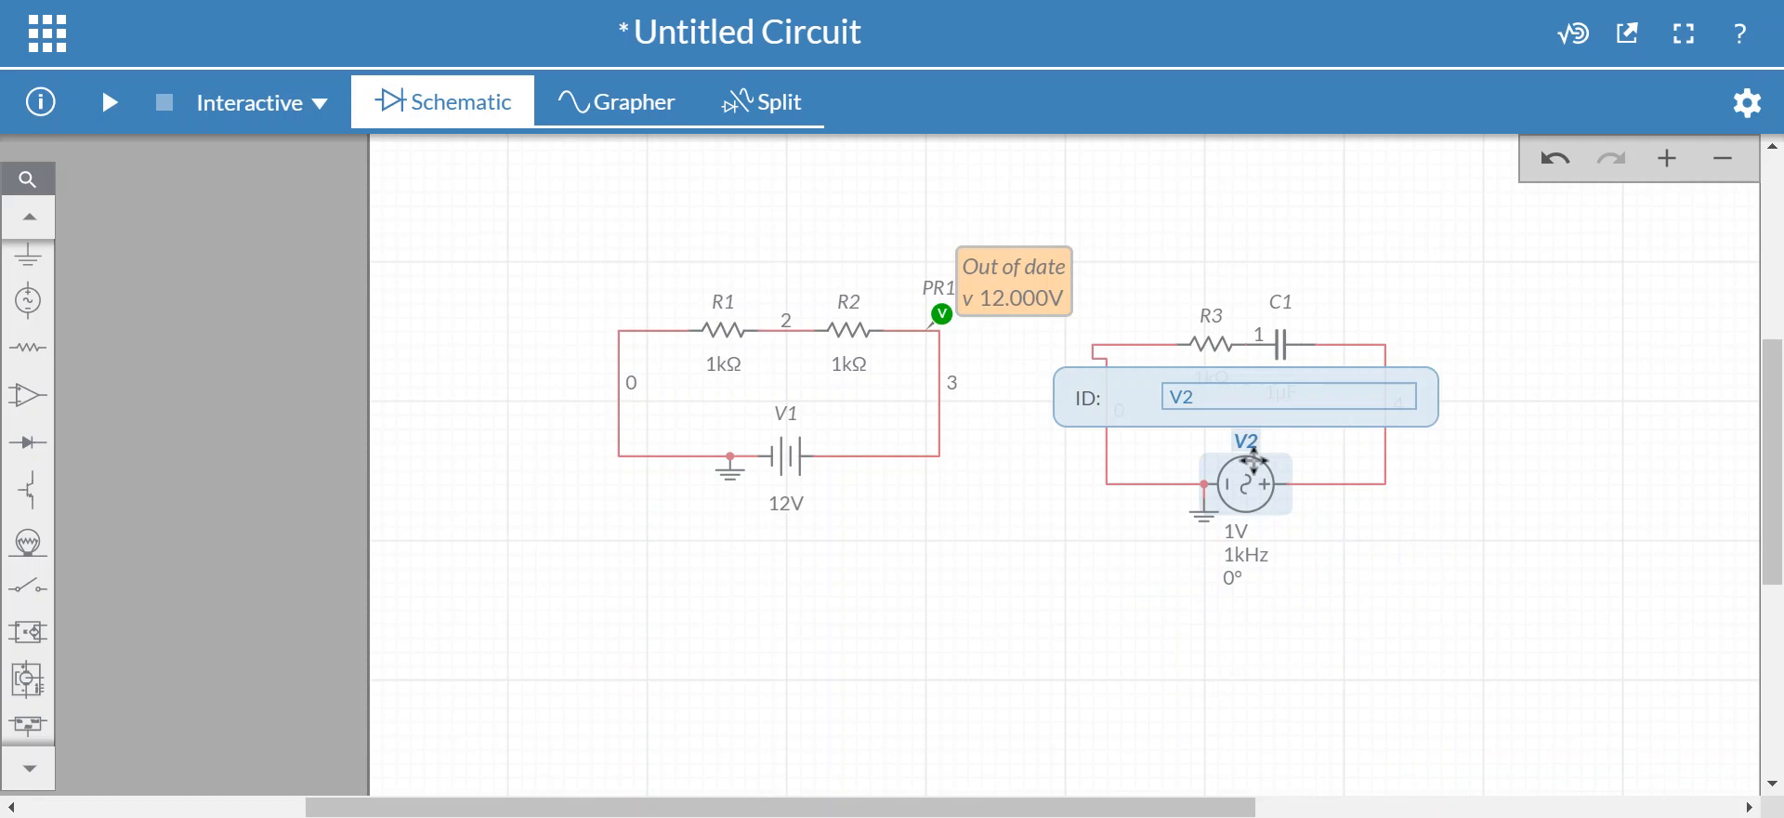
pyautogui.click(1266, 560)
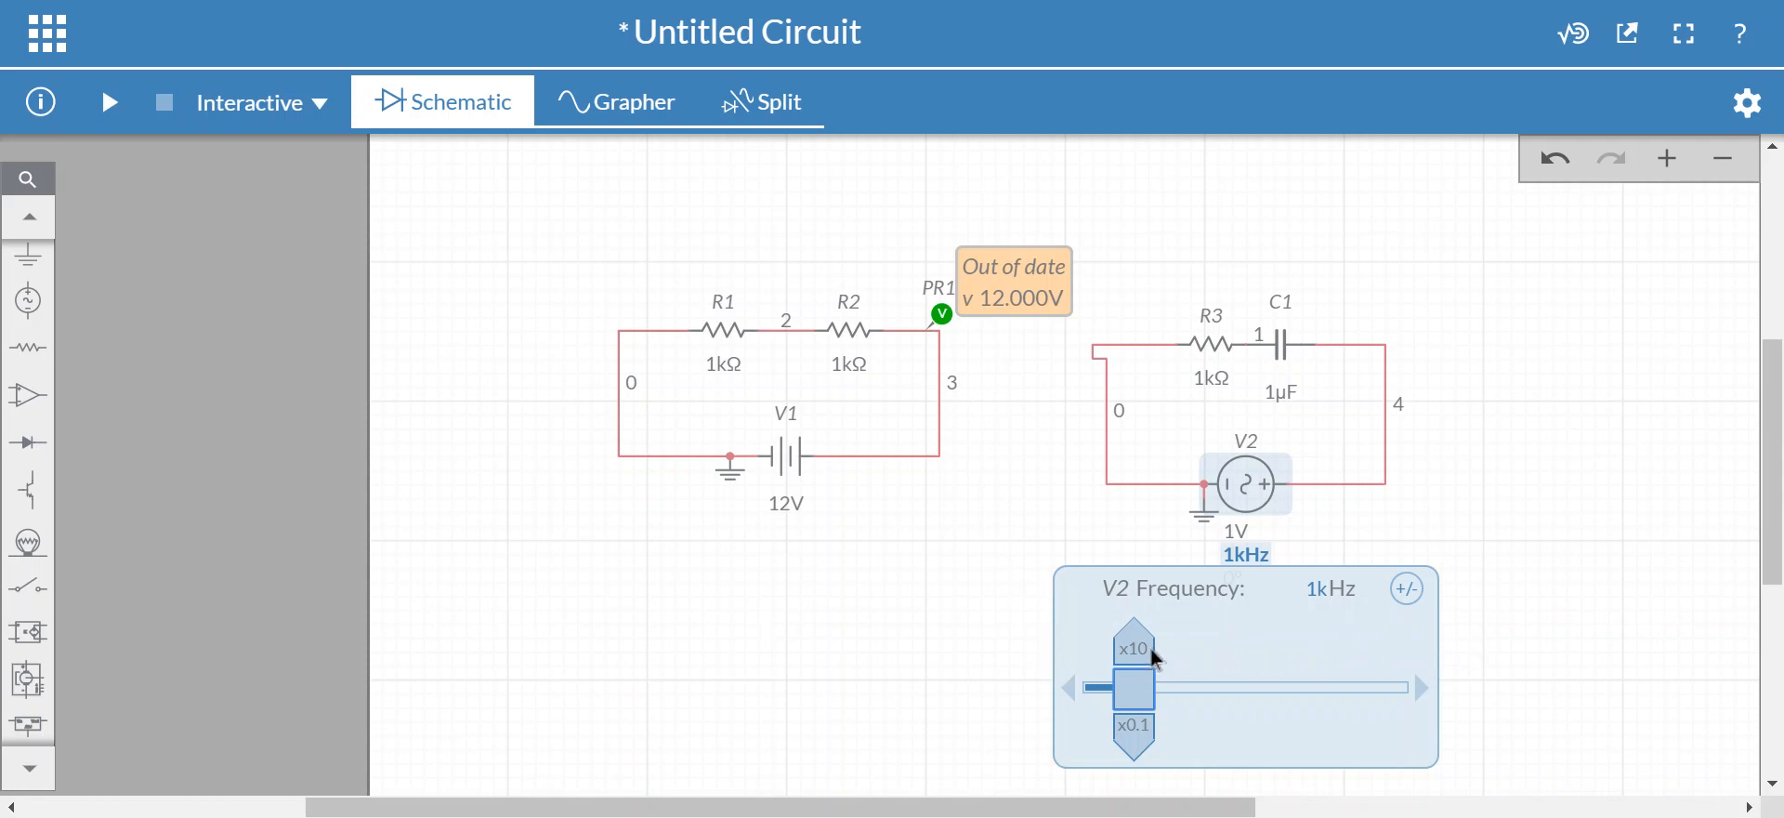
pyautogui.moveTo(1143, 689)
pyautogui.mouseDown()
pyautogui.moveTo(1210, 687)
pyautogui.moveTo(1150, 688)
pyautogui.mouseUp()
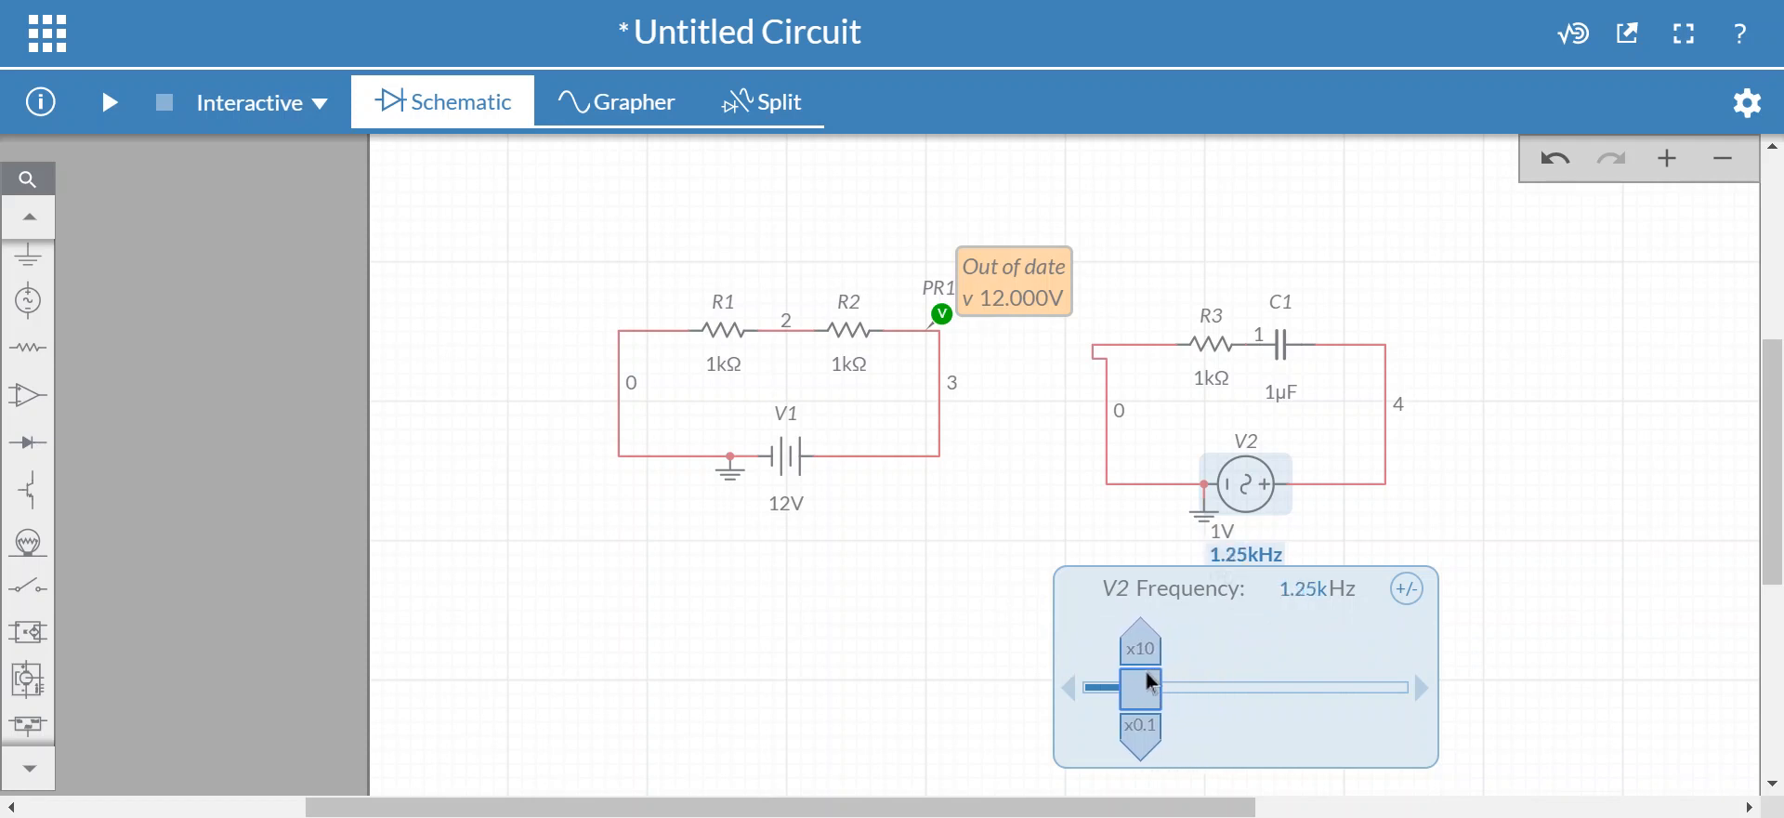
pyautogui.click(615, 561)
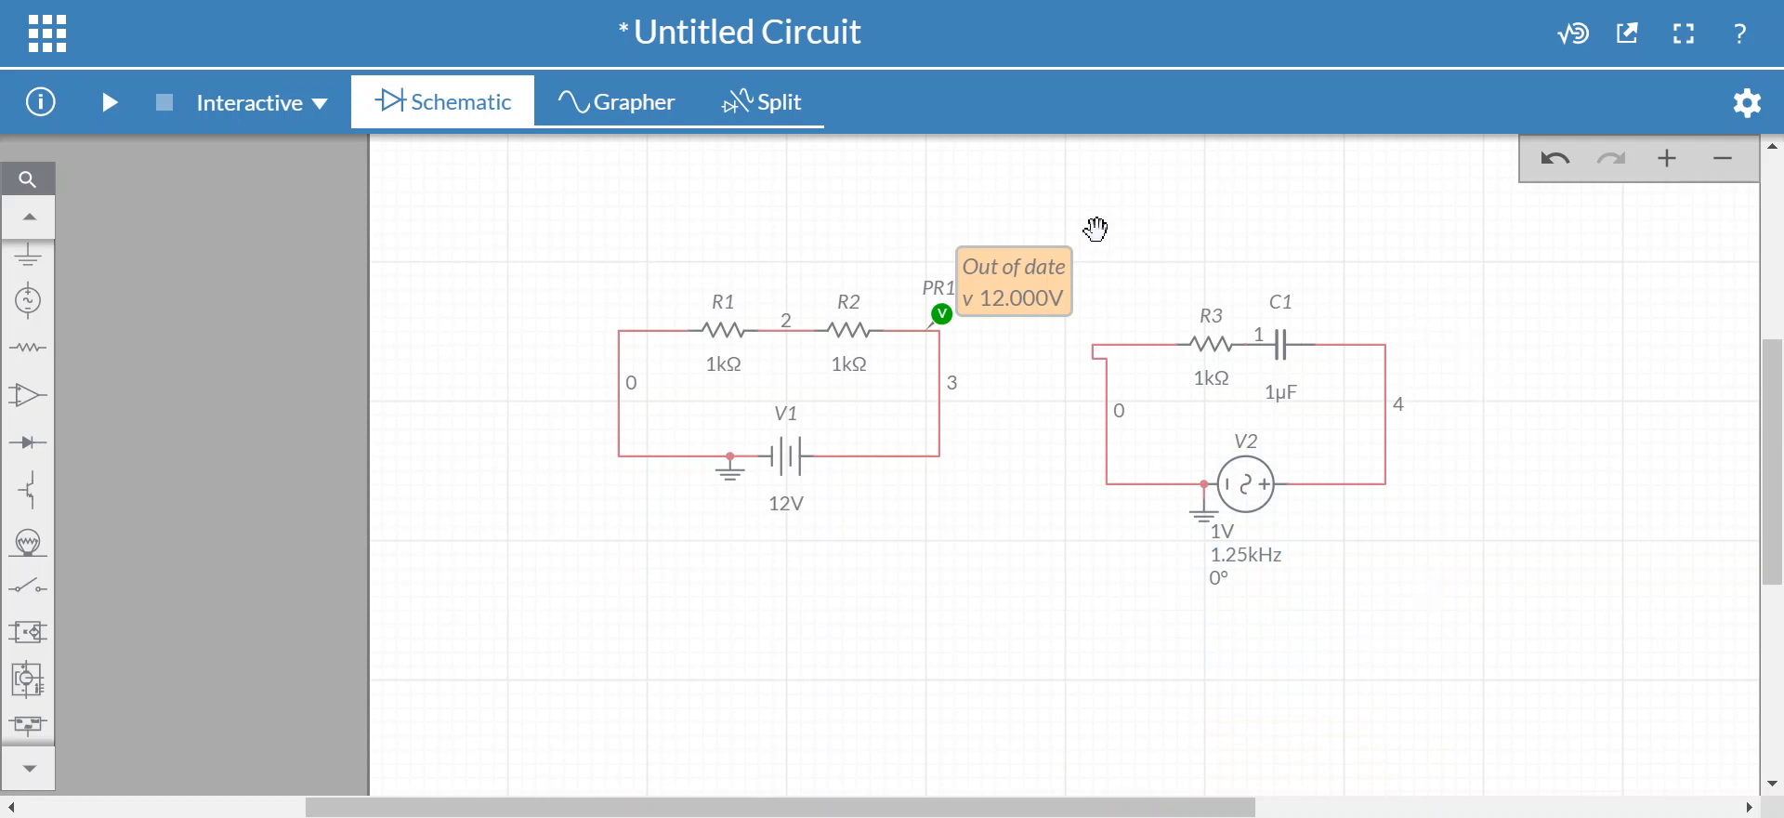
# Step: Switch to the split view and place a voltage probe on the wire beside the AC source's positive terminal
pyautogui.click(610, 107)
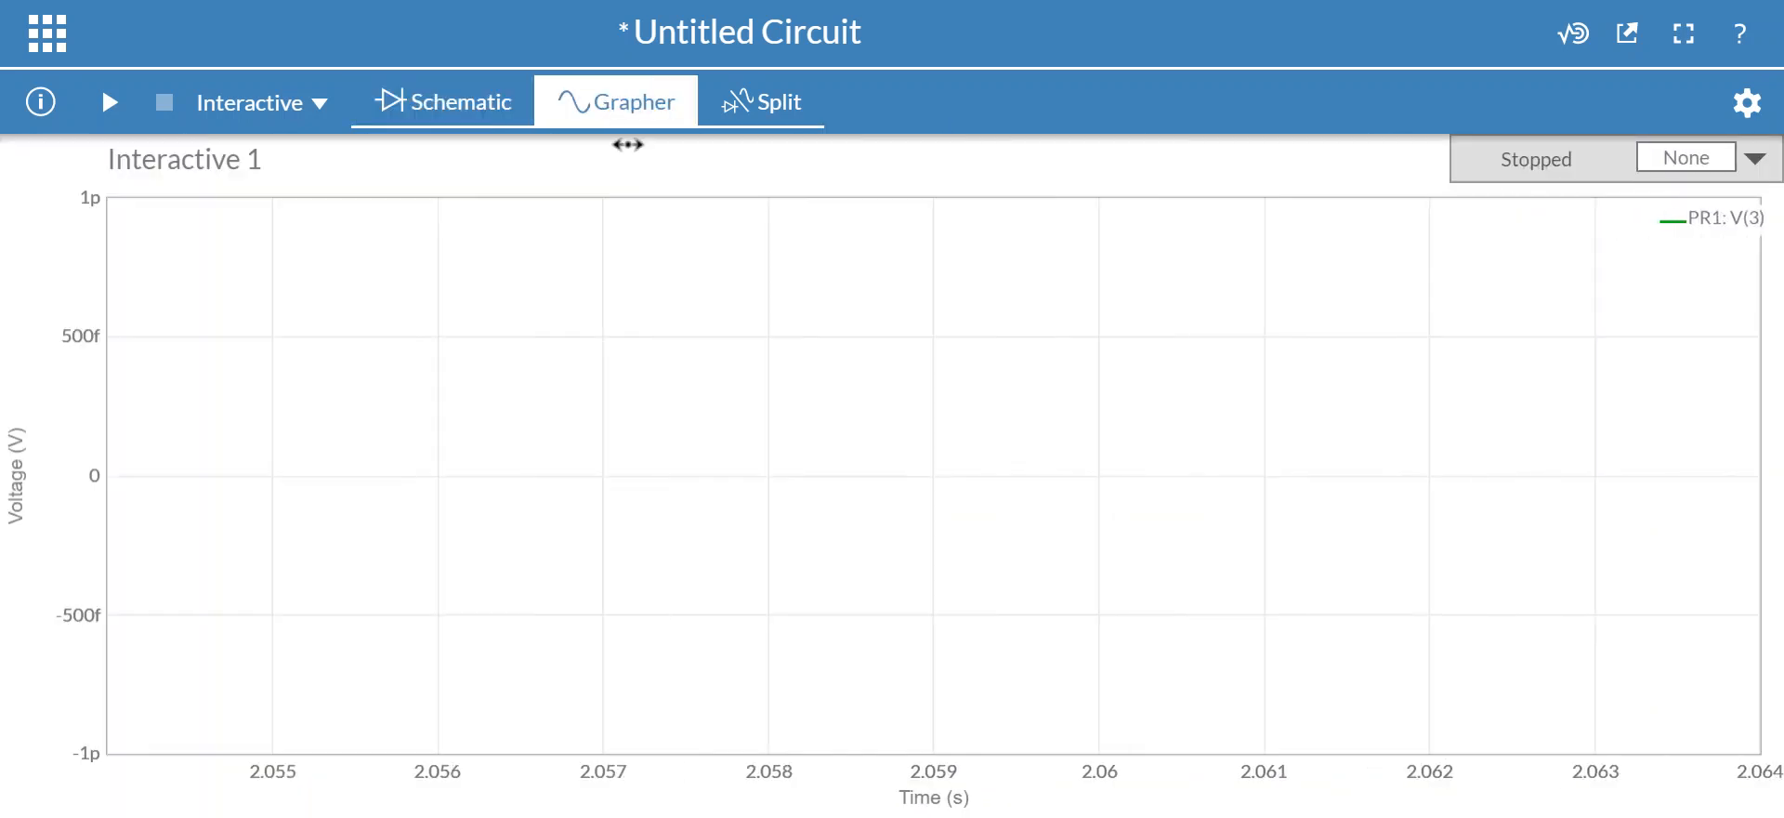
pyautogui.click(749, 107)
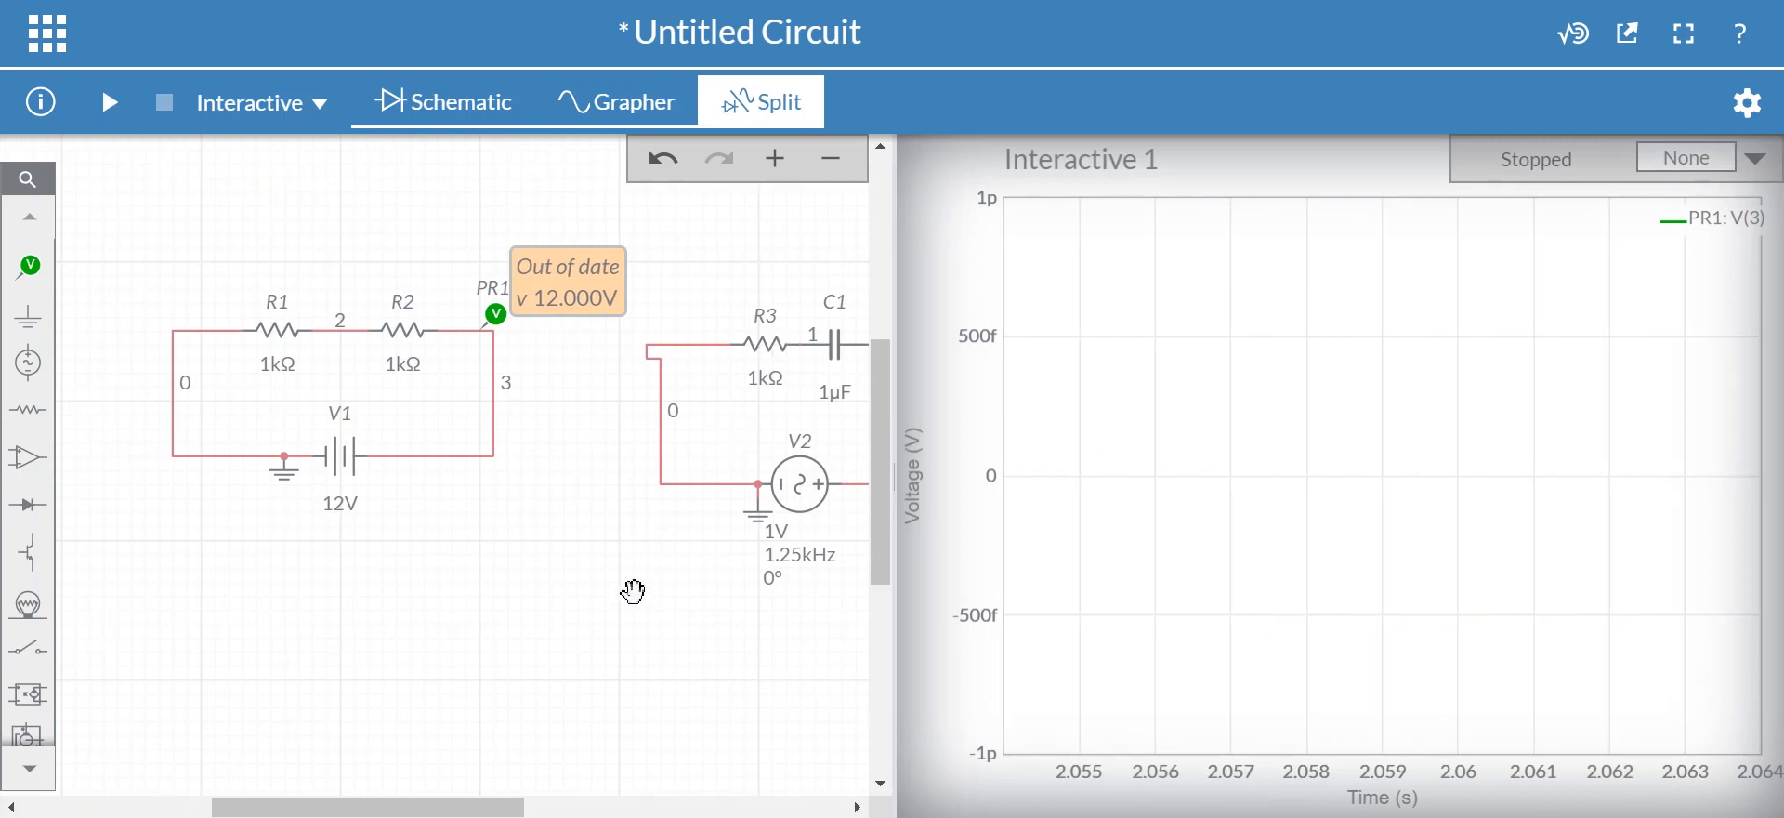
pyautogui.moveTo(657, 590); pyautogui.dragTo(371, 593)
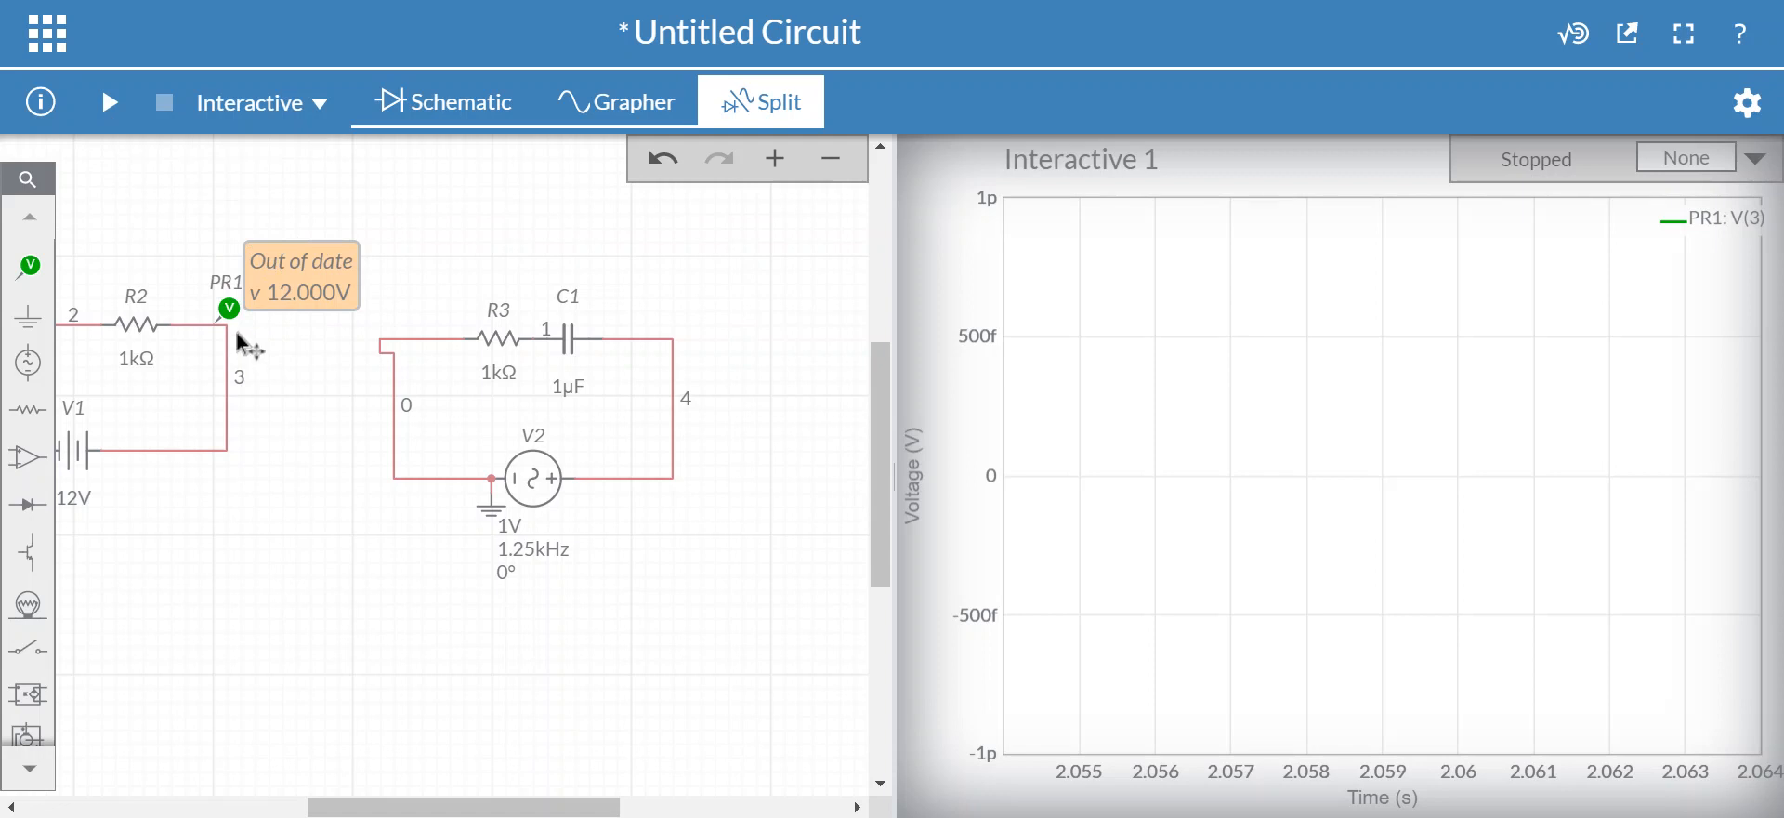
pyautogui.click(28, 266)
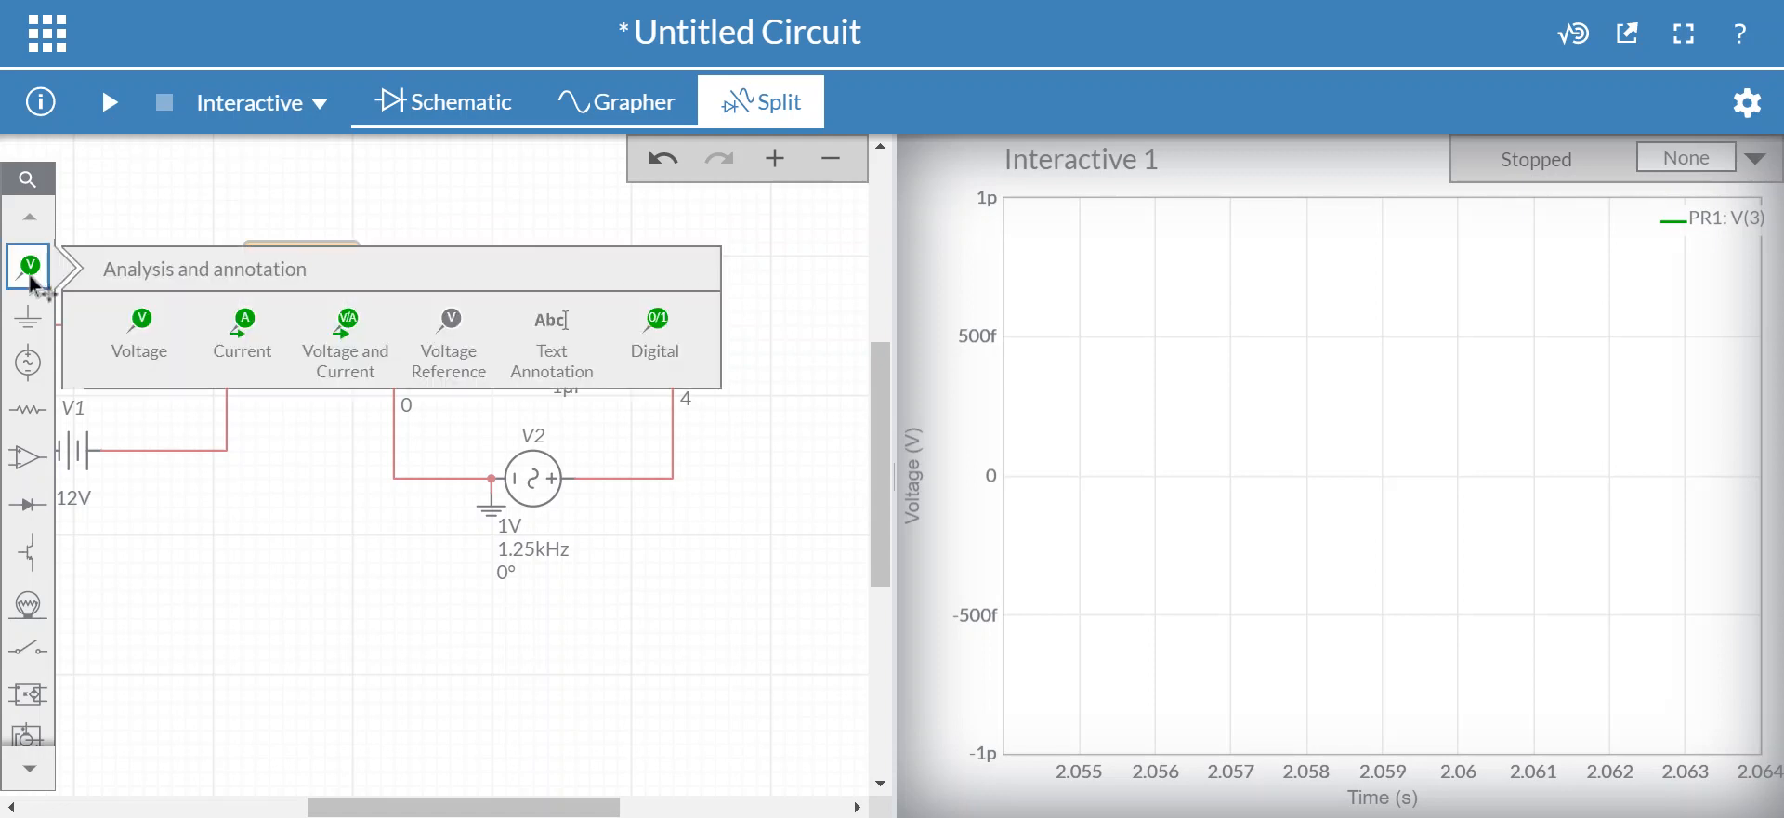
pyautogui.click(124, 323)
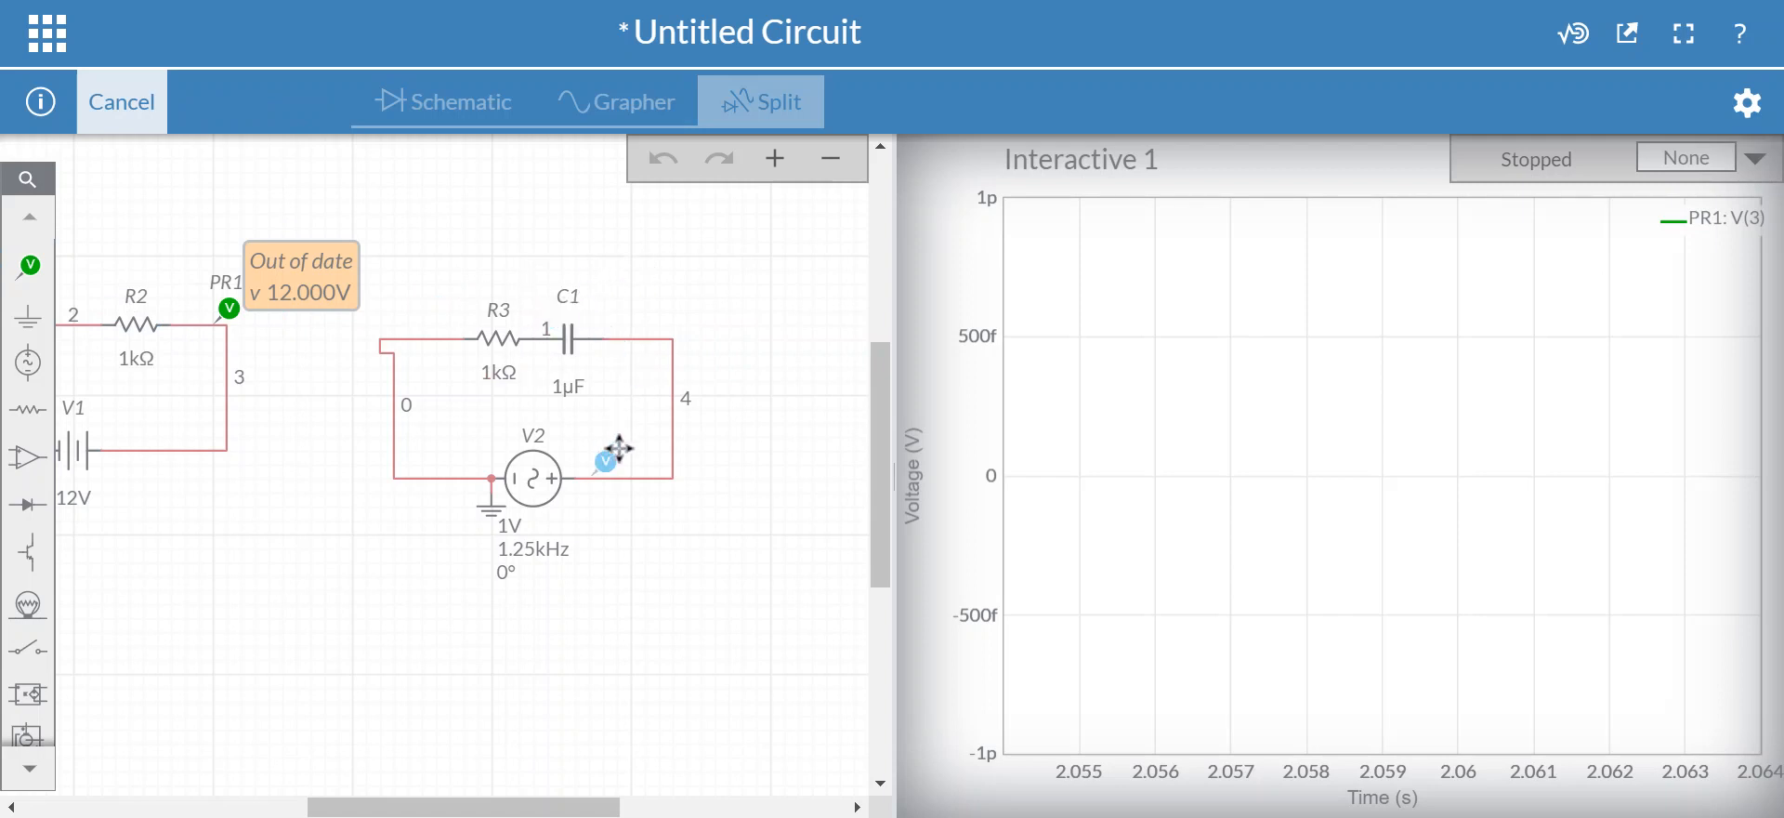
pyautogui.click(618, 452)
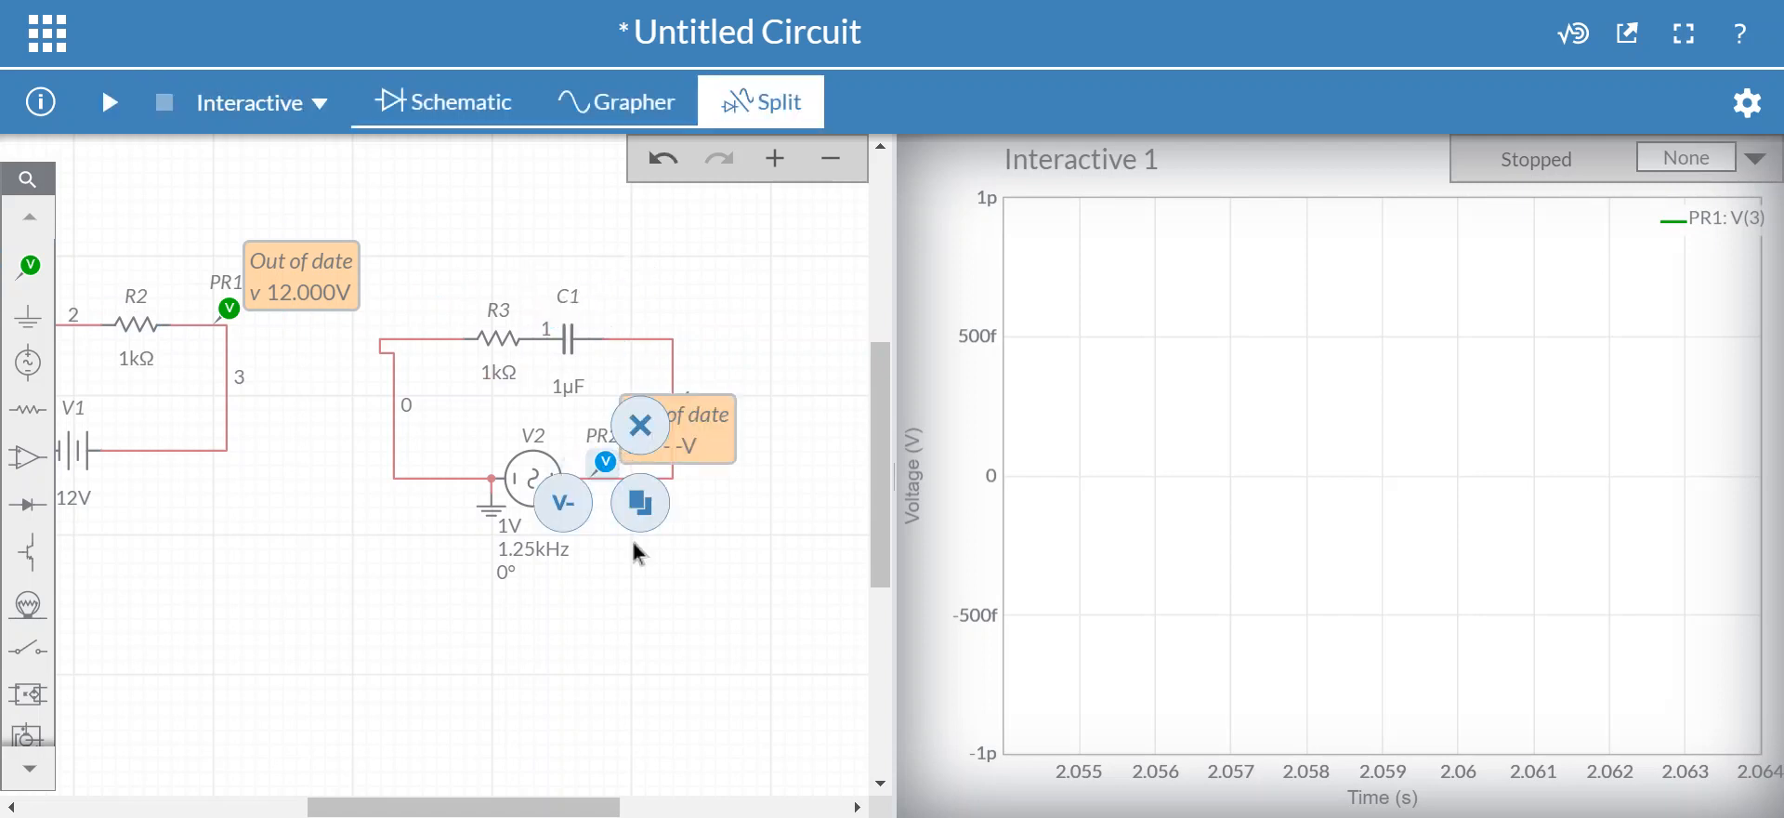
pyautogui.click(620, 537)
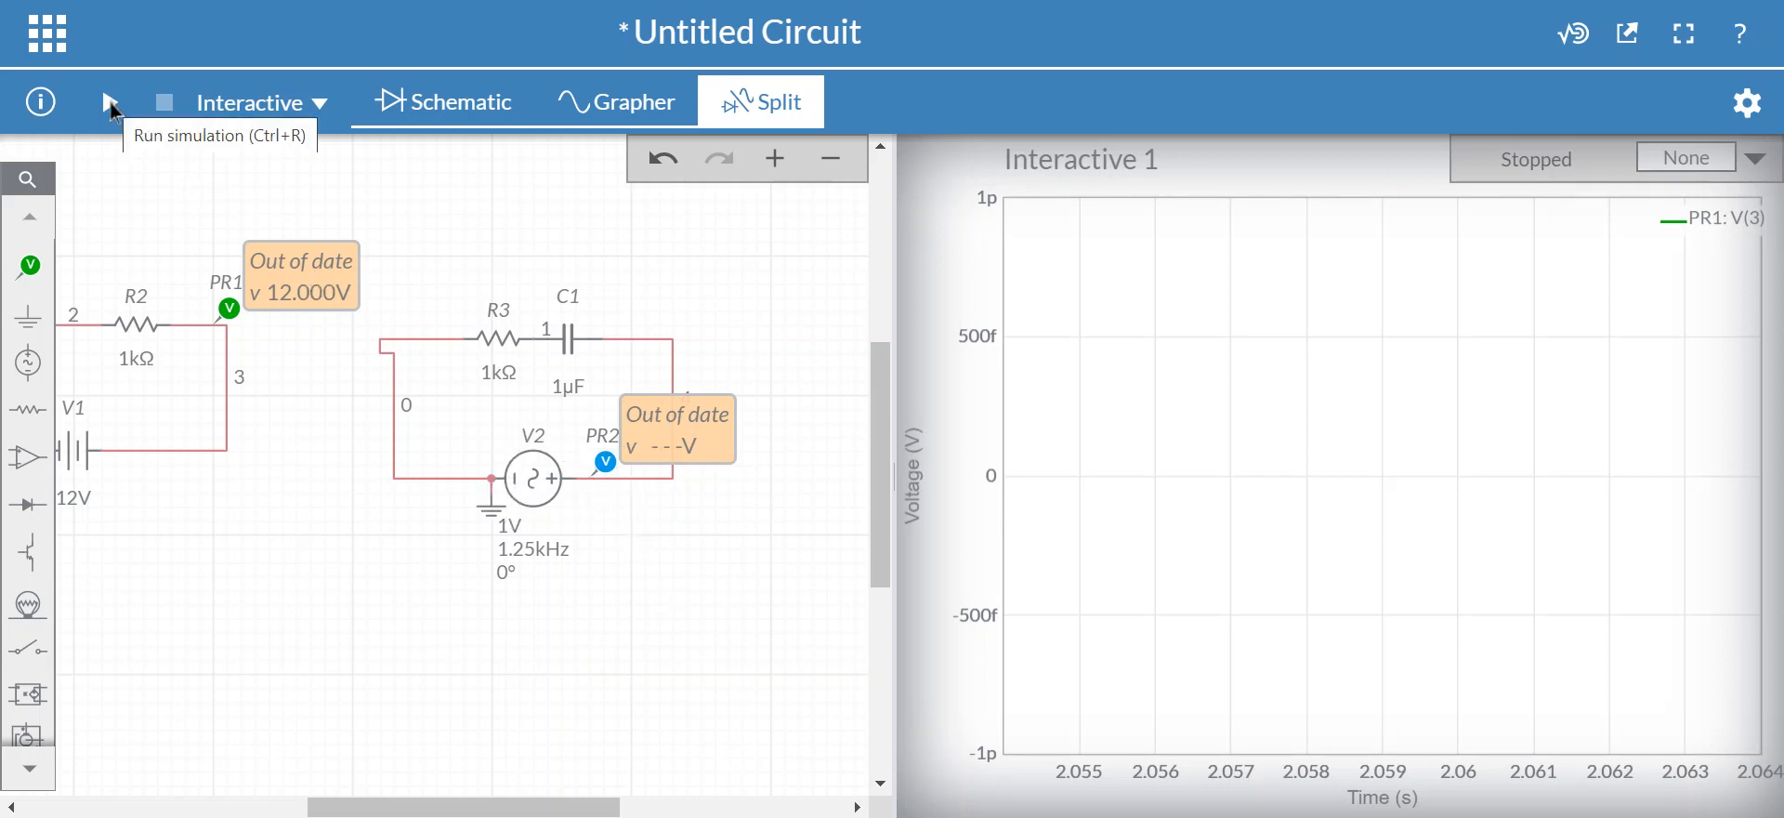
# Step: Run and stop the simulation, and adjust the graph's voltage axis in the Grapher view to fit both probe traces
pyautogui.click(111, 103)
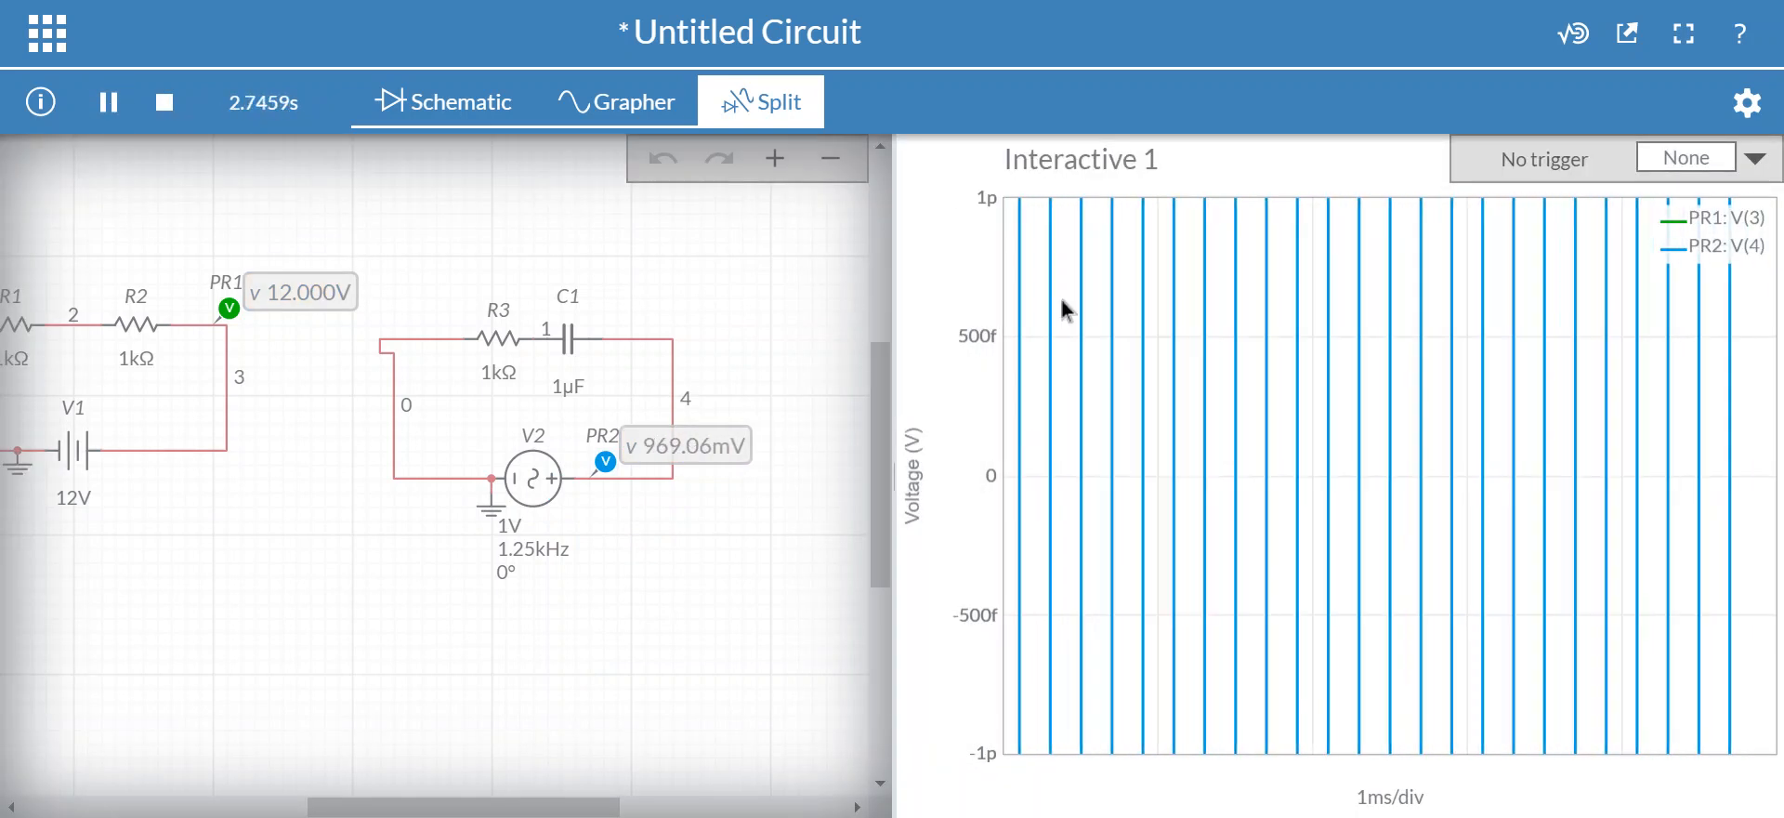
pyautogui.click(164, 102)
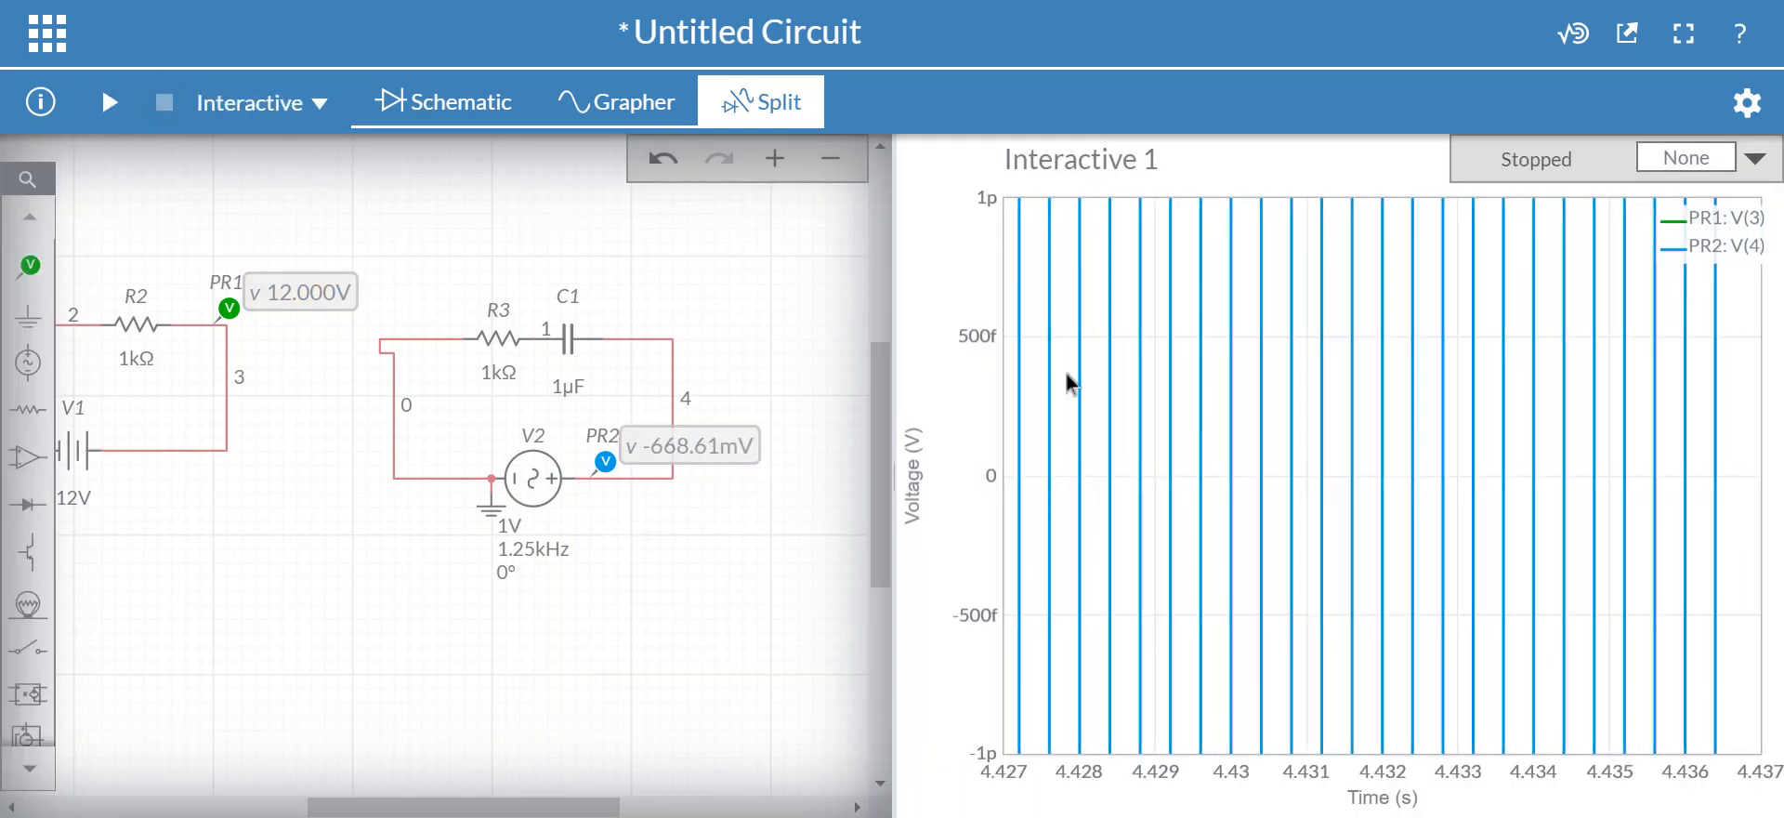
pyautogui.moveTo(985, 334); pyautogui.dragTo(995, 652)
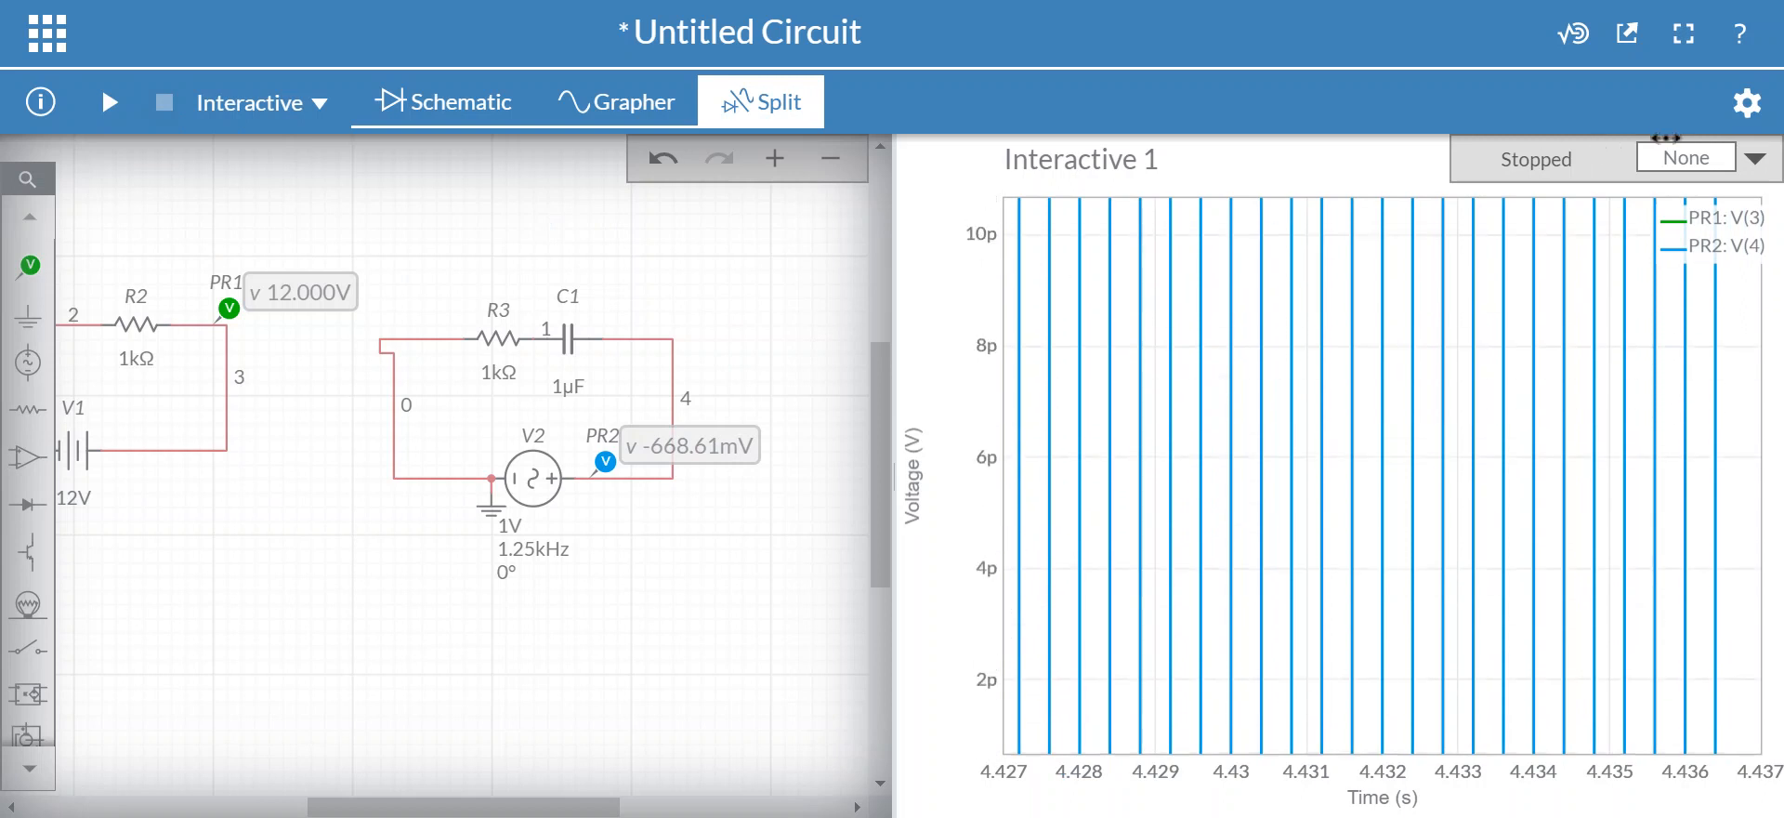
pyautogui.moveTo(982, 323); pyautogui.dragTo(976, 757)
pyautogui.moveTo(981, 363); pyautogui.dragTo(1002, 815)
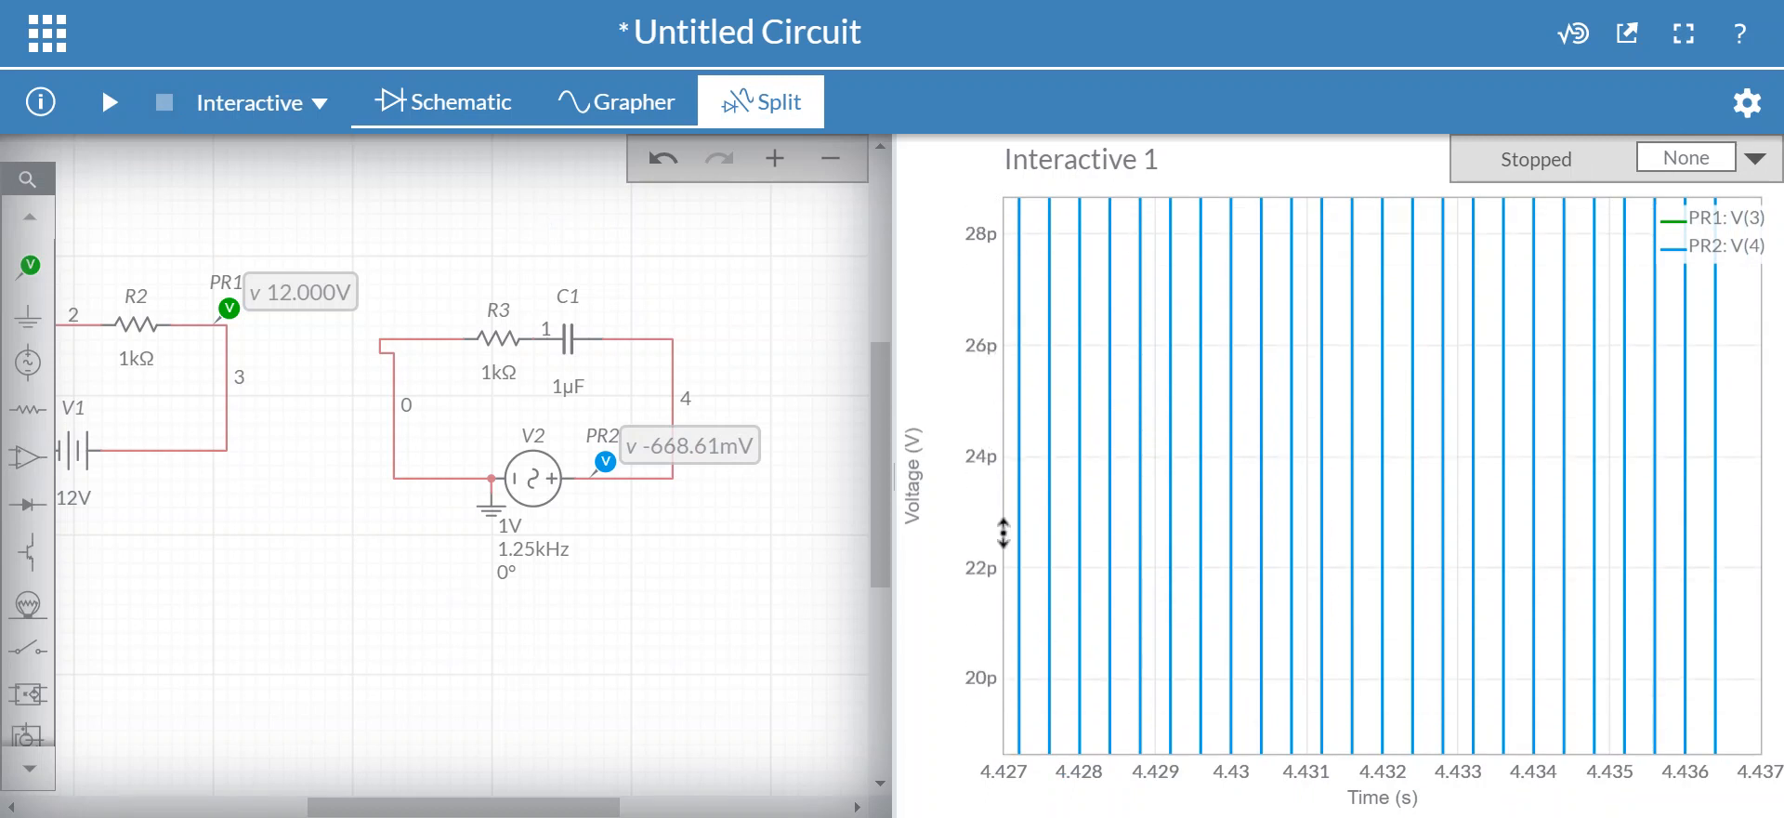
pyautogui.click(616, 102)
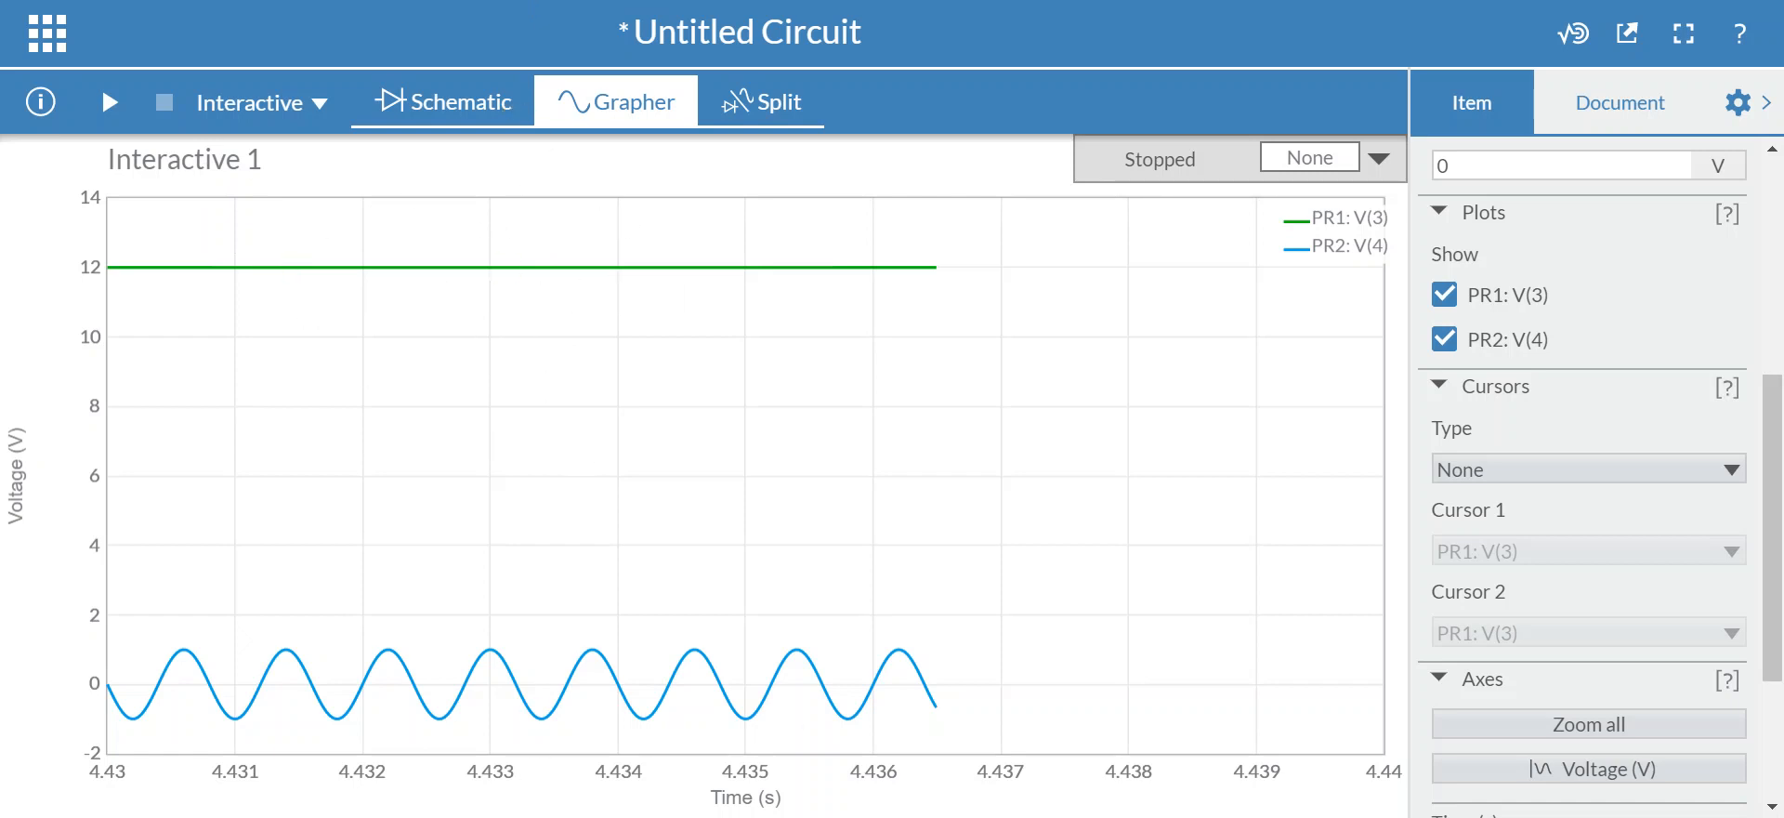
# Step: Delete the voltage probe from the first circuit in the schematic
pyautogui.click(446, 102)
pyautogui.click(488, 299)
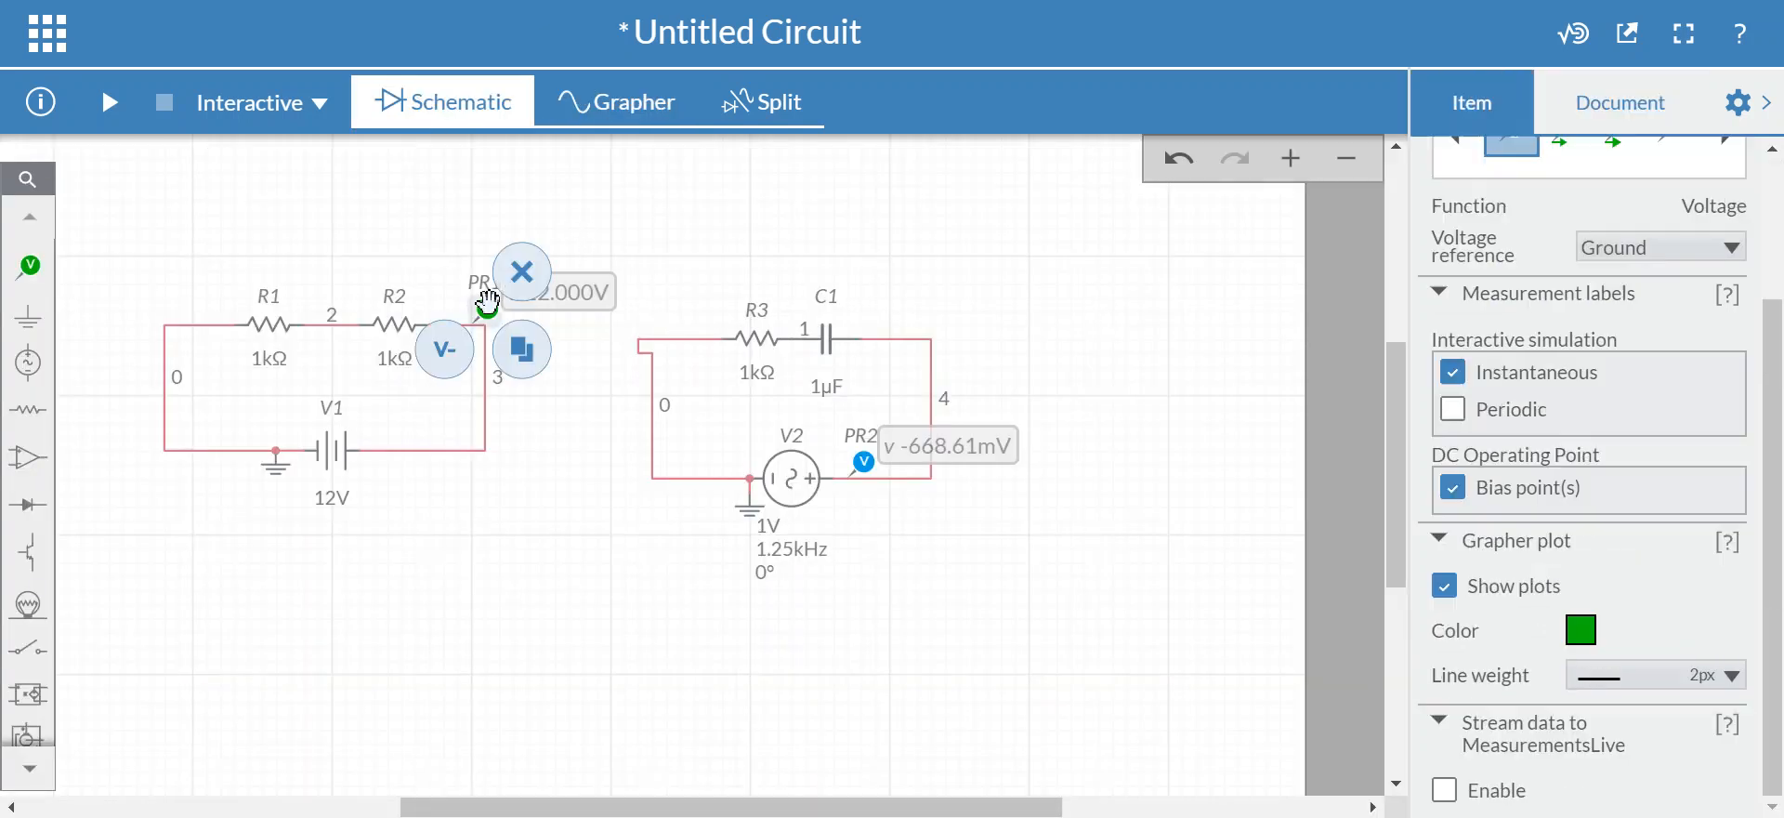
pyautogui.click(517, 269)
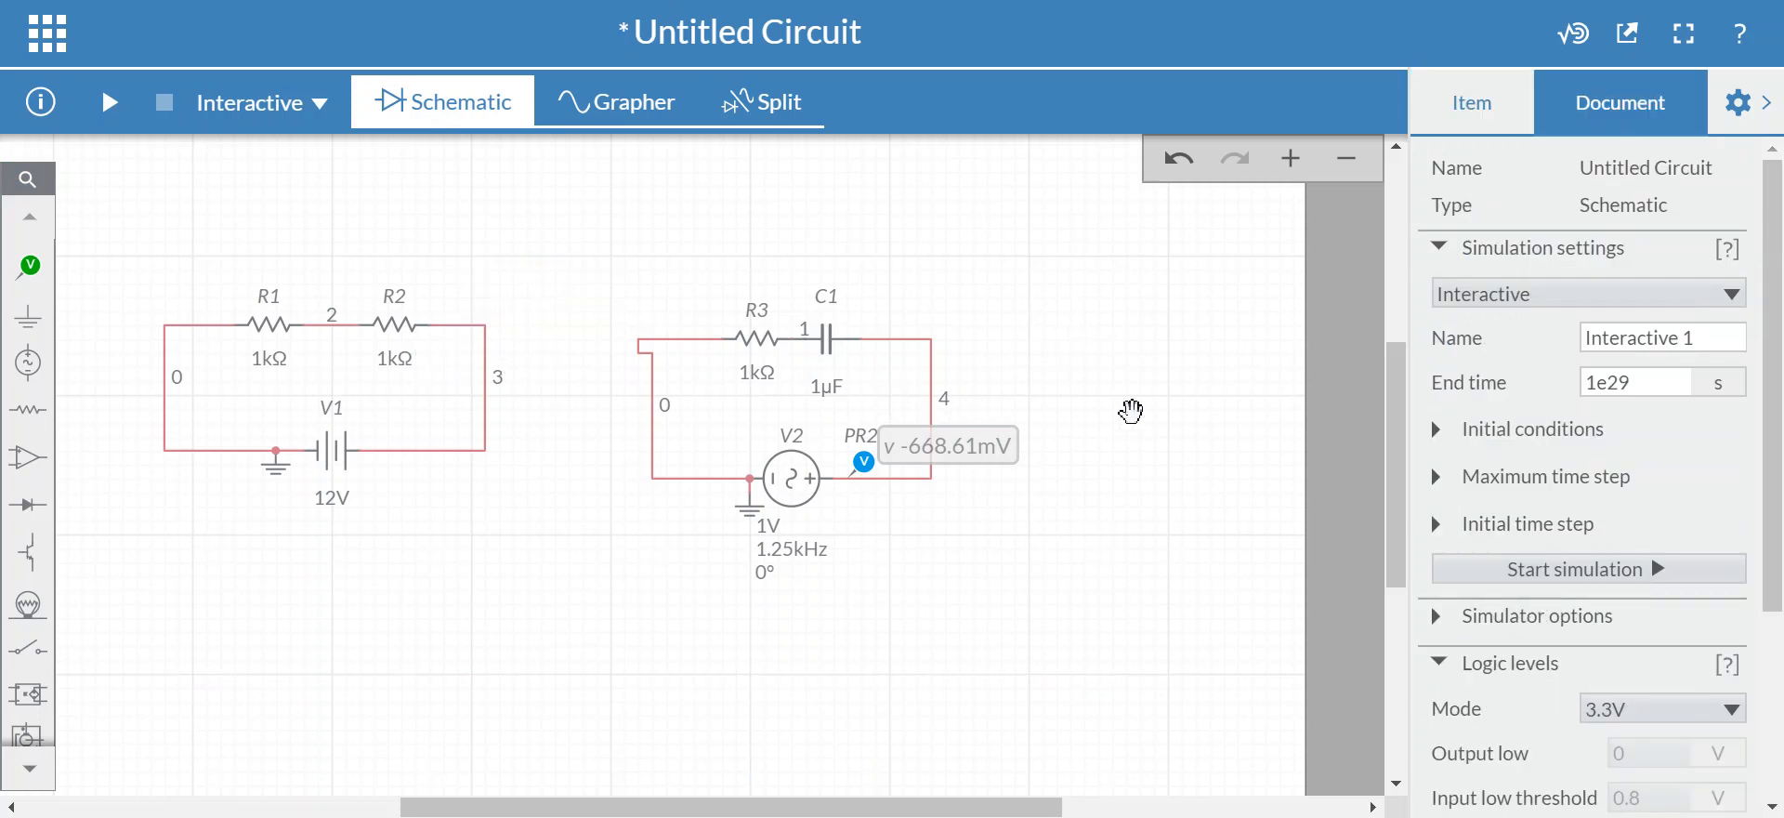
# Step: Run and stop the simulation in the split view with only the AC circuit's probe
pyautogui.click(776, 104)
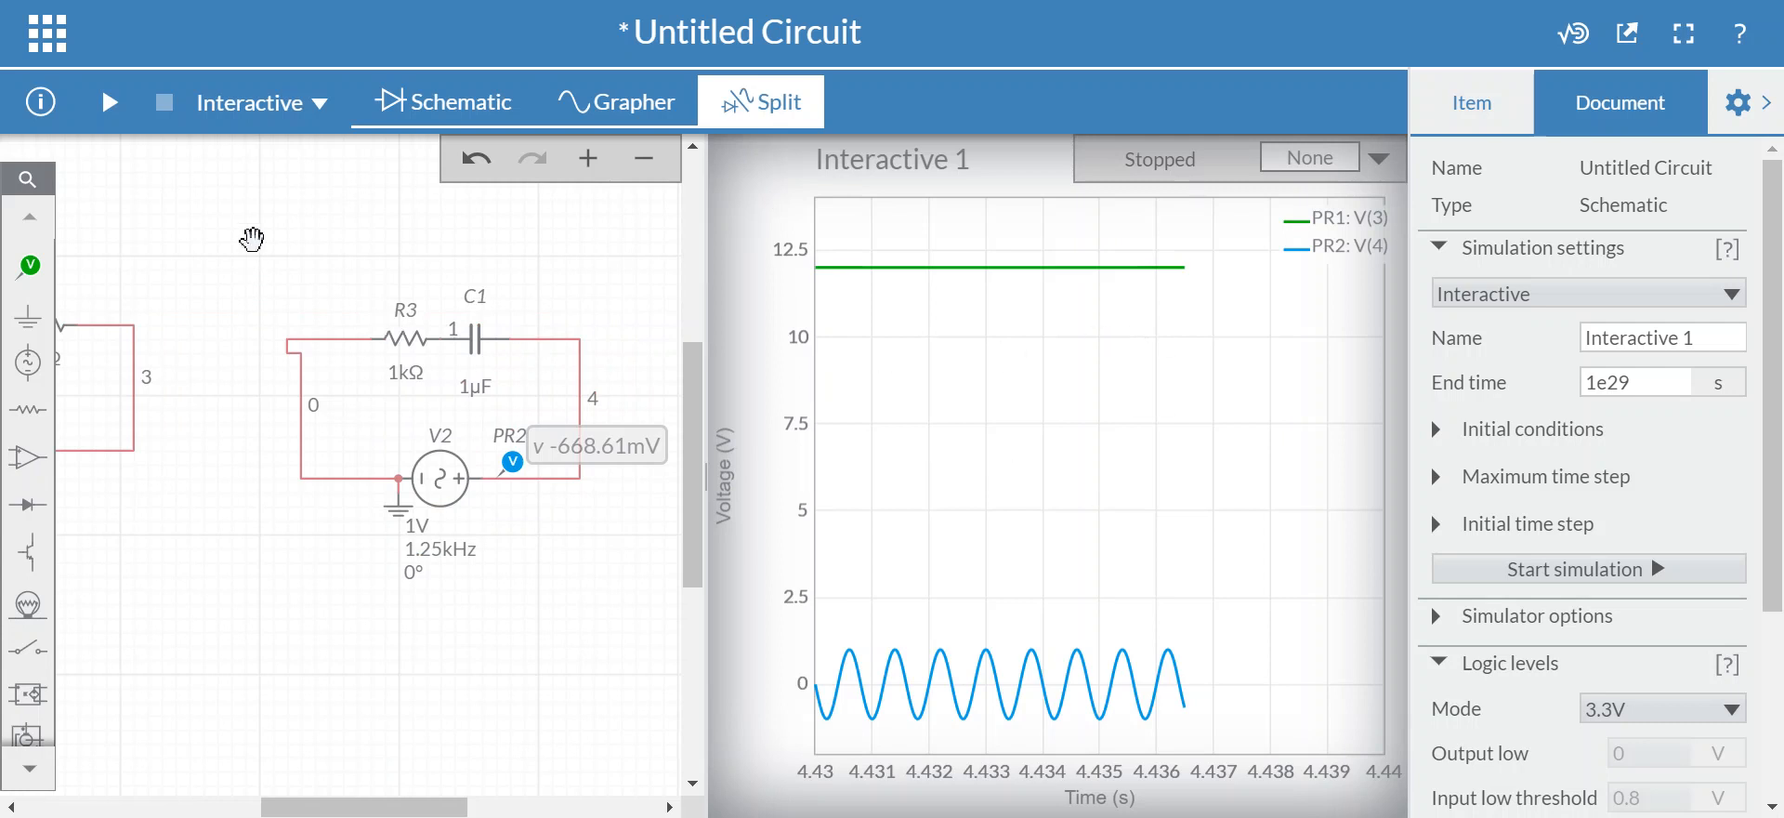
pyautogui.click(111, 105)
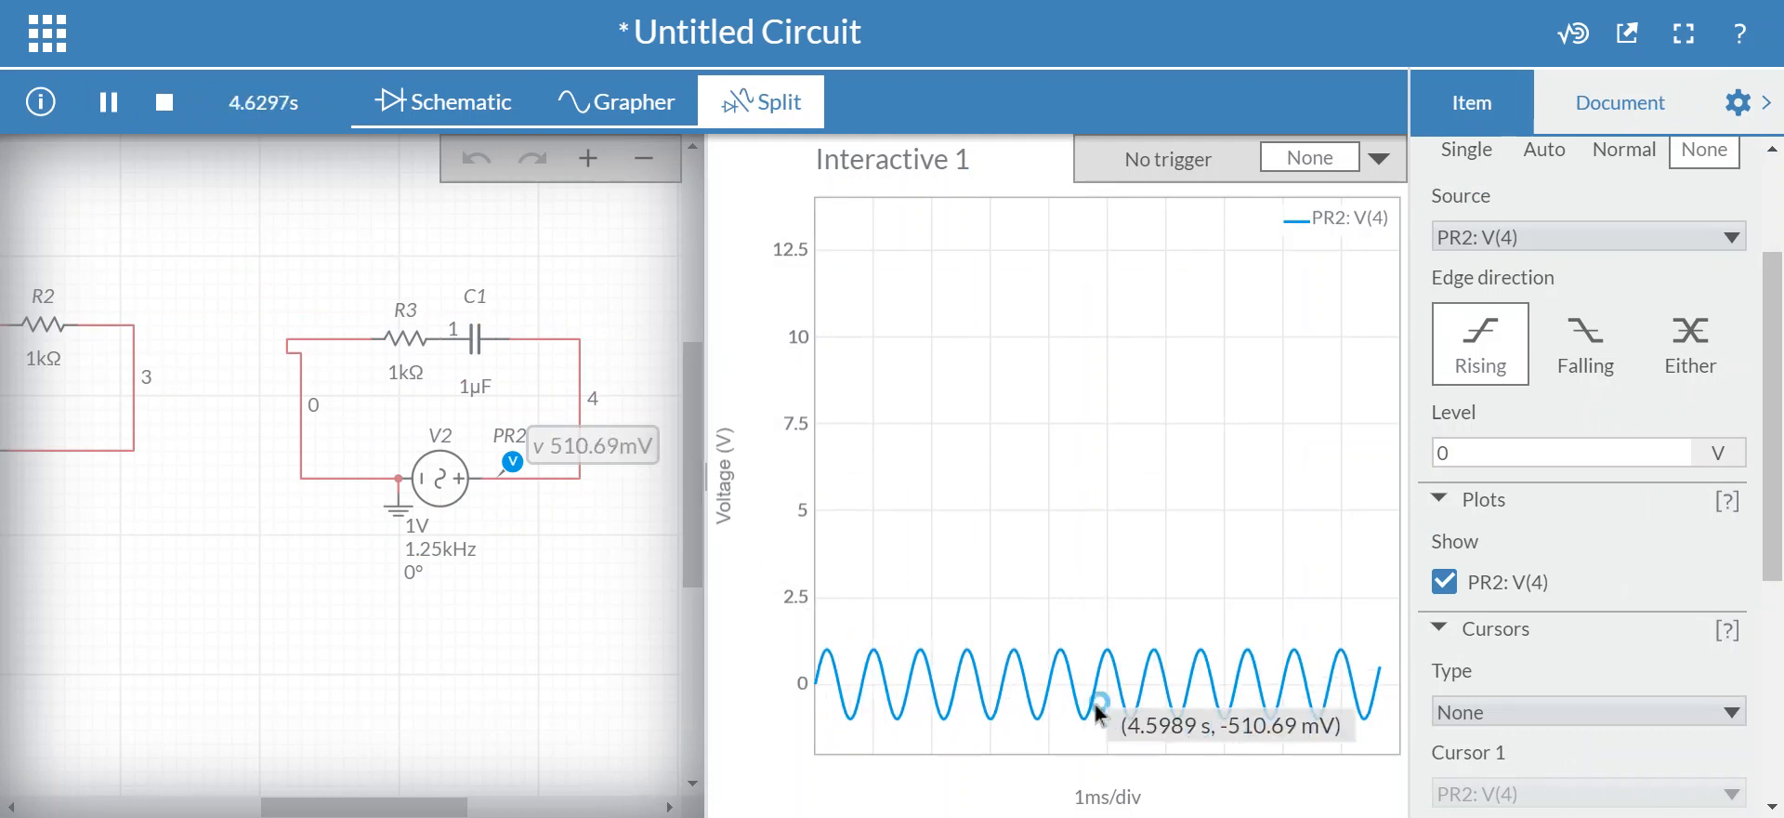
pyautogui.click(164, 103)
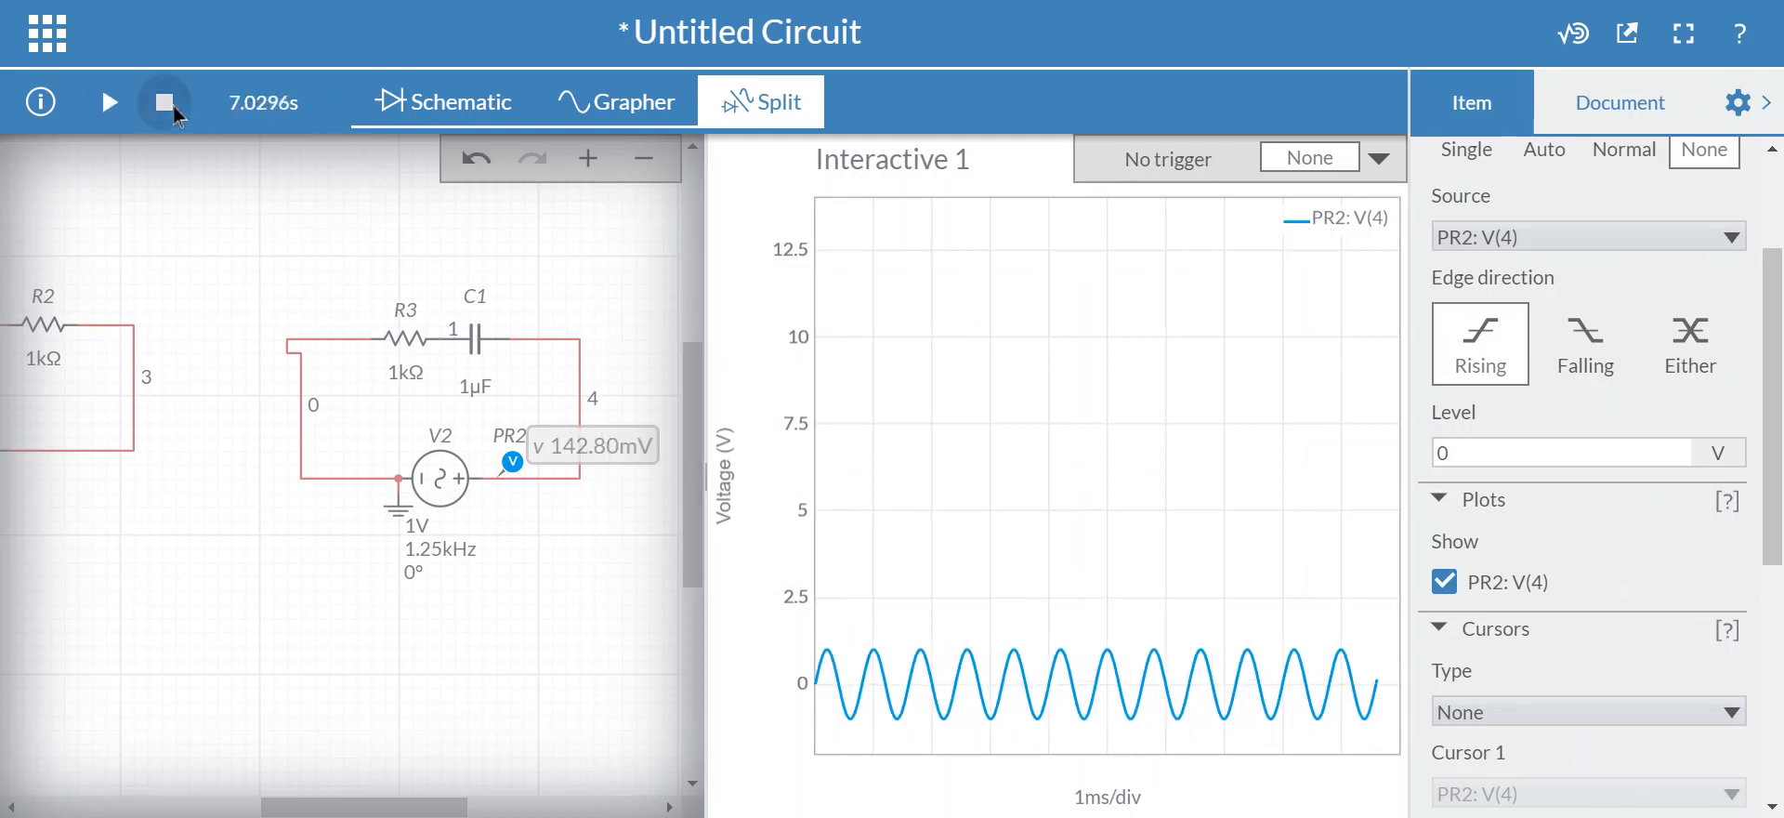
pyautogui.moveTo(1036, 702)
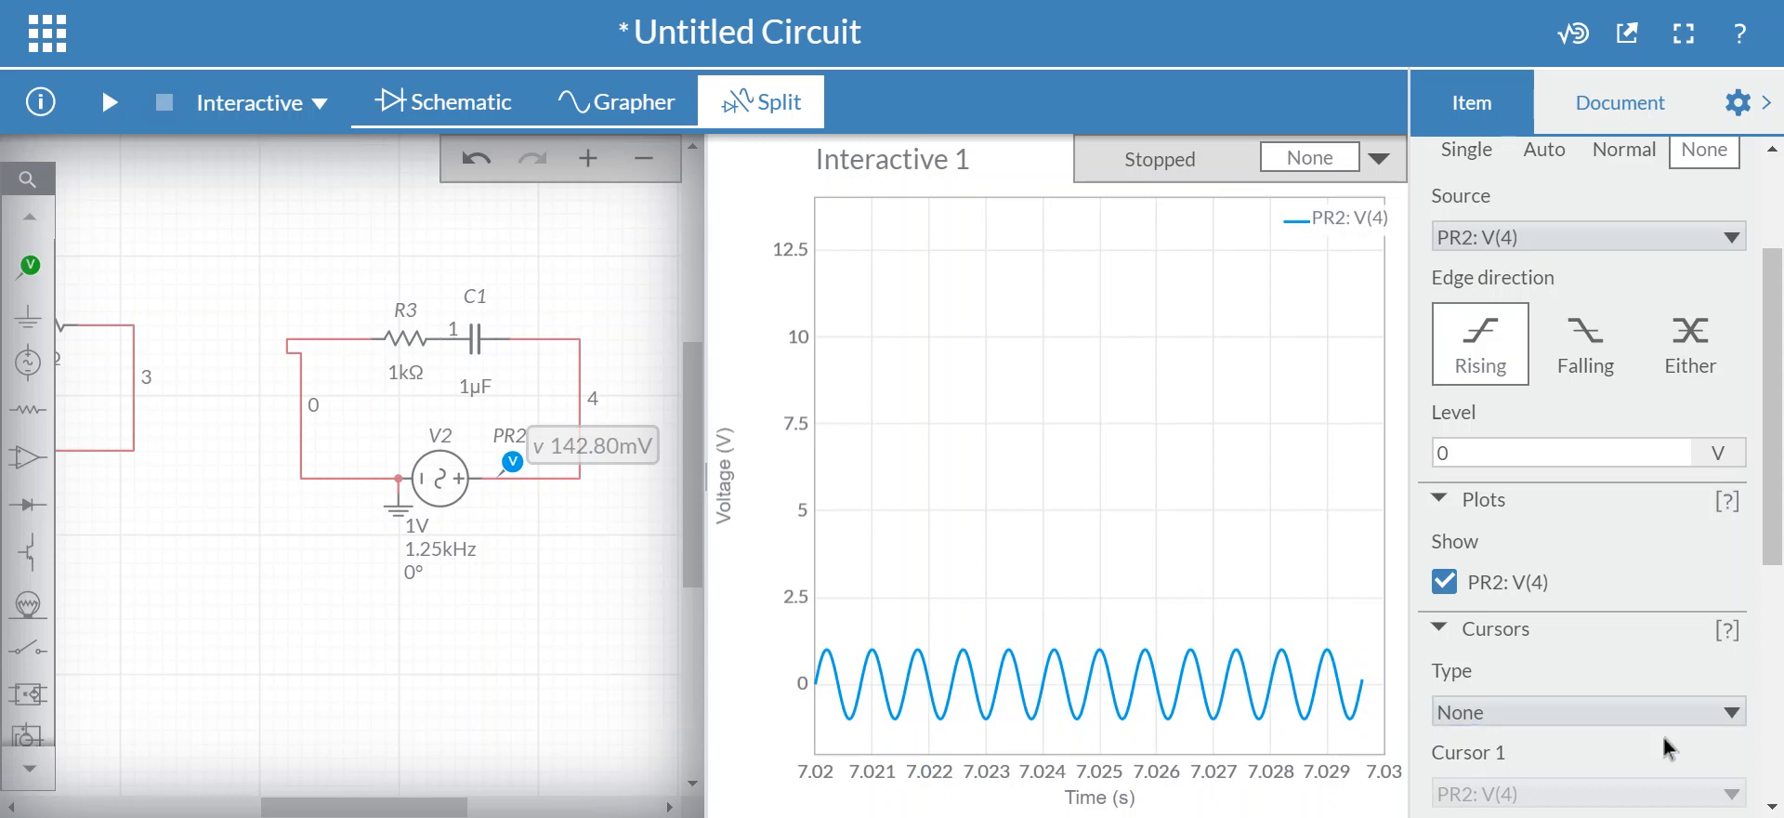
# Step: Look through the graph settings, hide them, and show the available trigger mode options
pyautogui.scroll(-4, 1777, 569)
pyautogui.scroll(2, 1772, 617)
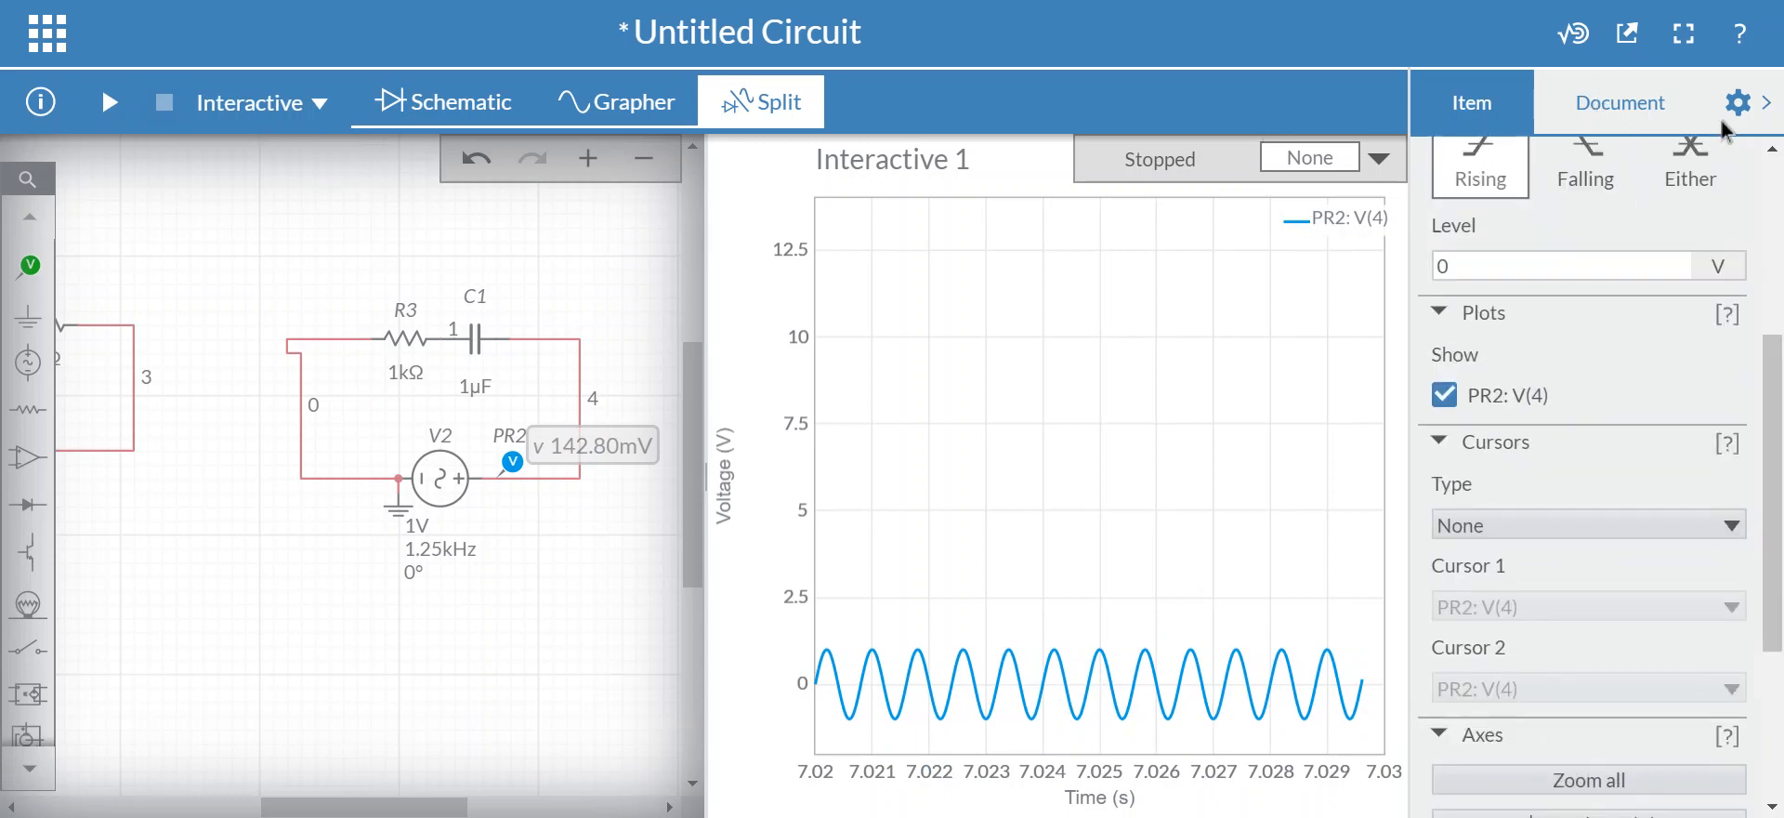
pyautogui.click(1767, 107)
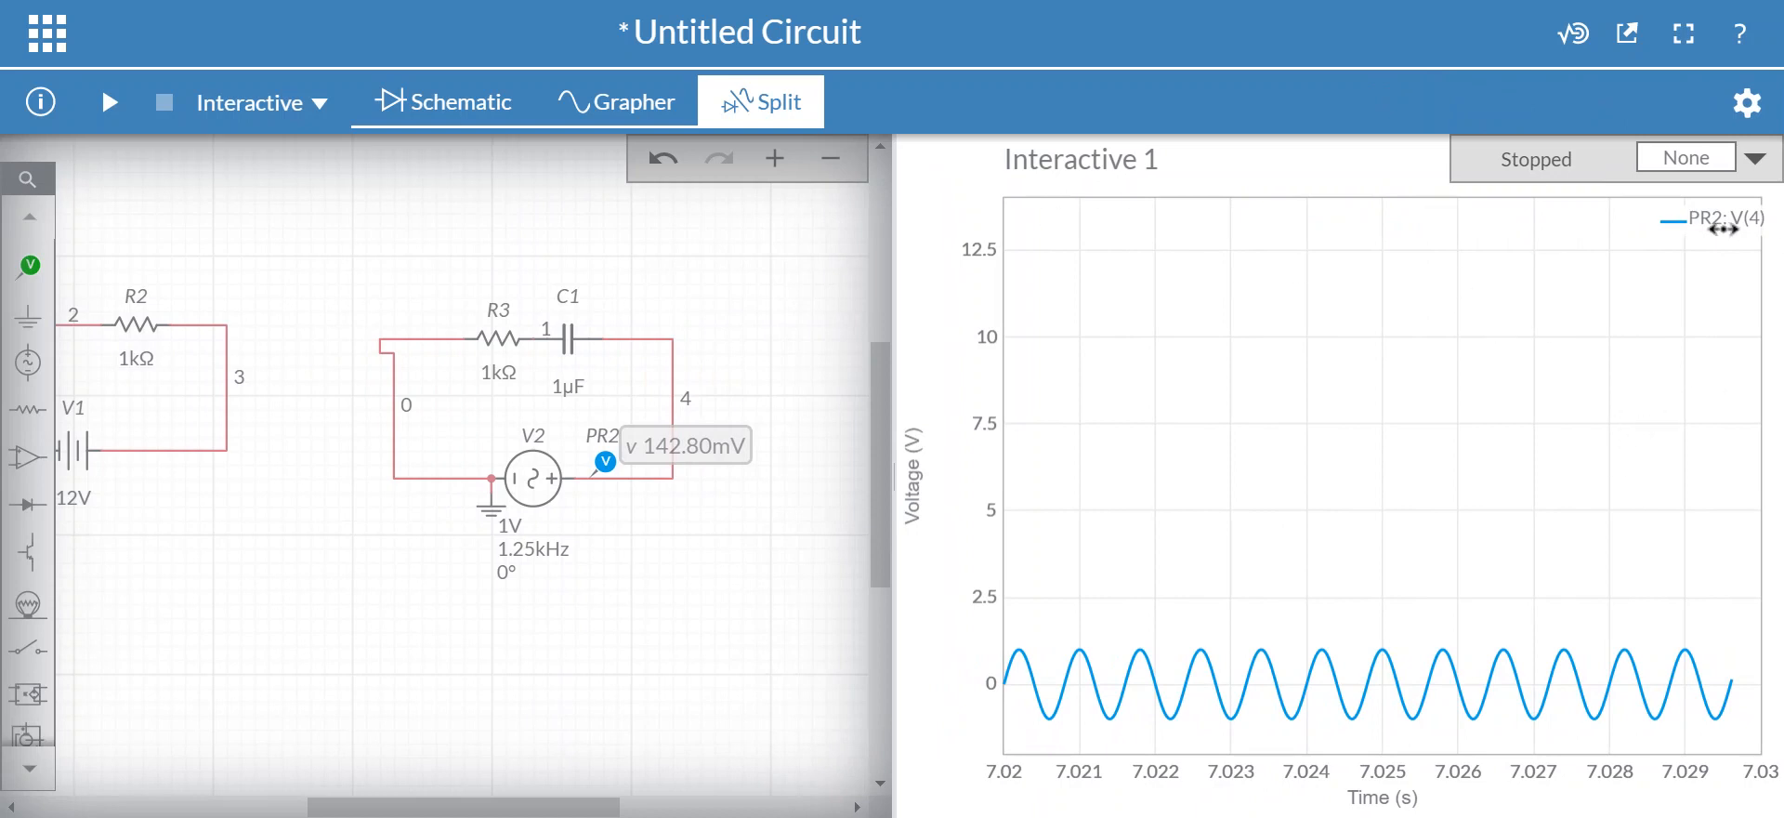
pyautogui.click(1755, 176)
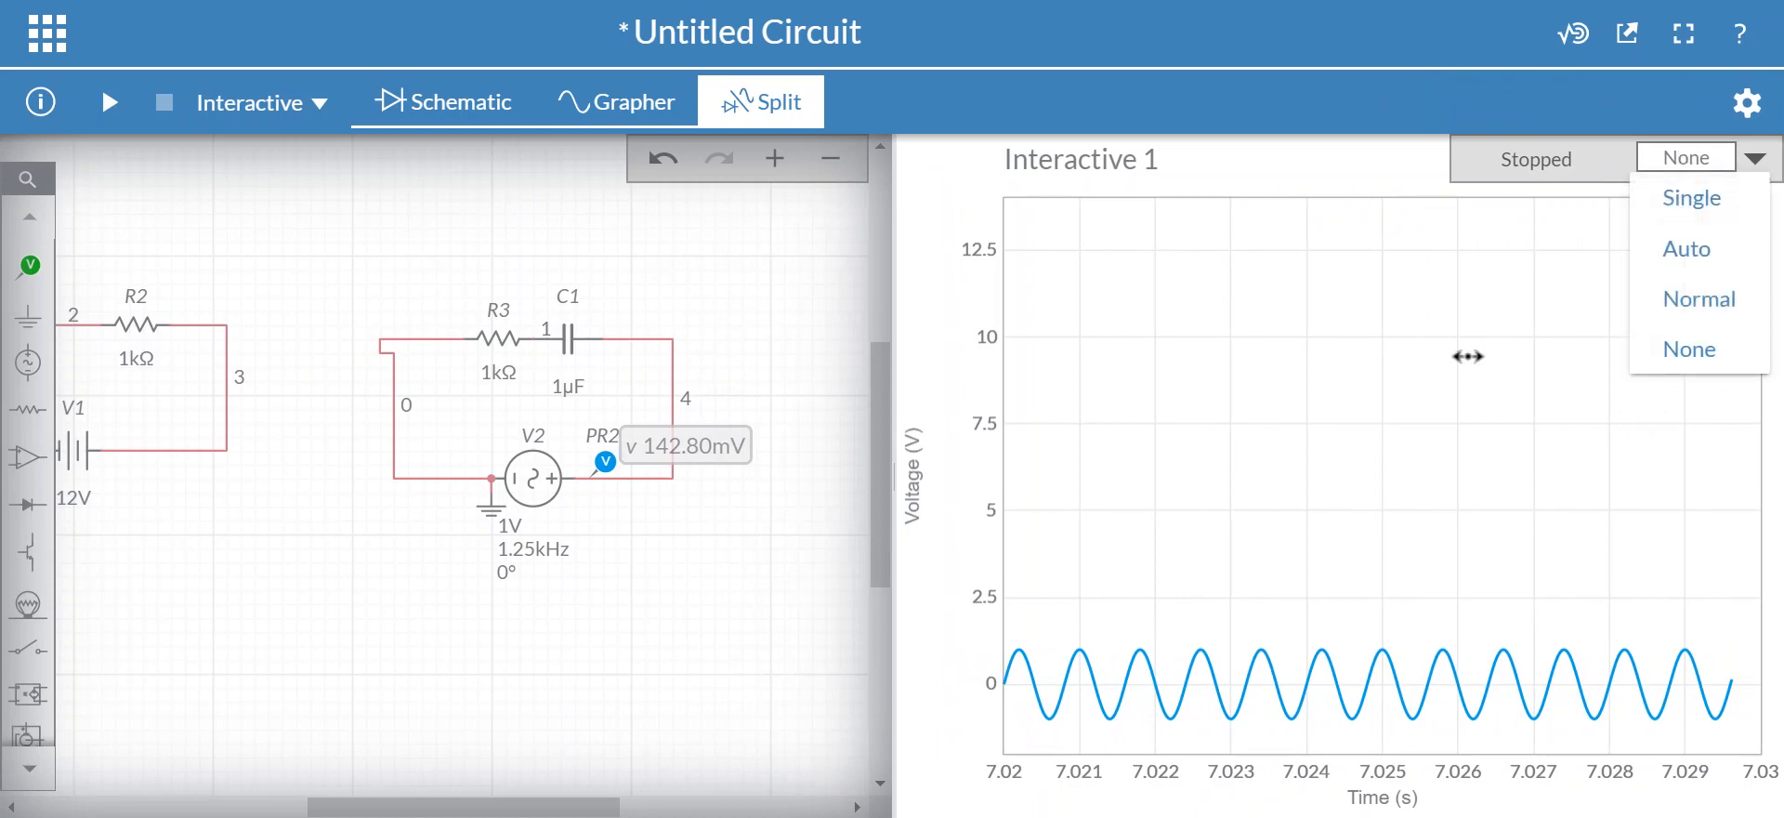
# Step: Keep the trigger mode at None and autoscale the graph's voltage axis to fit the AC probe trace
pyautogui.click(1752, 178)
pyautogui.click(1705, 366)
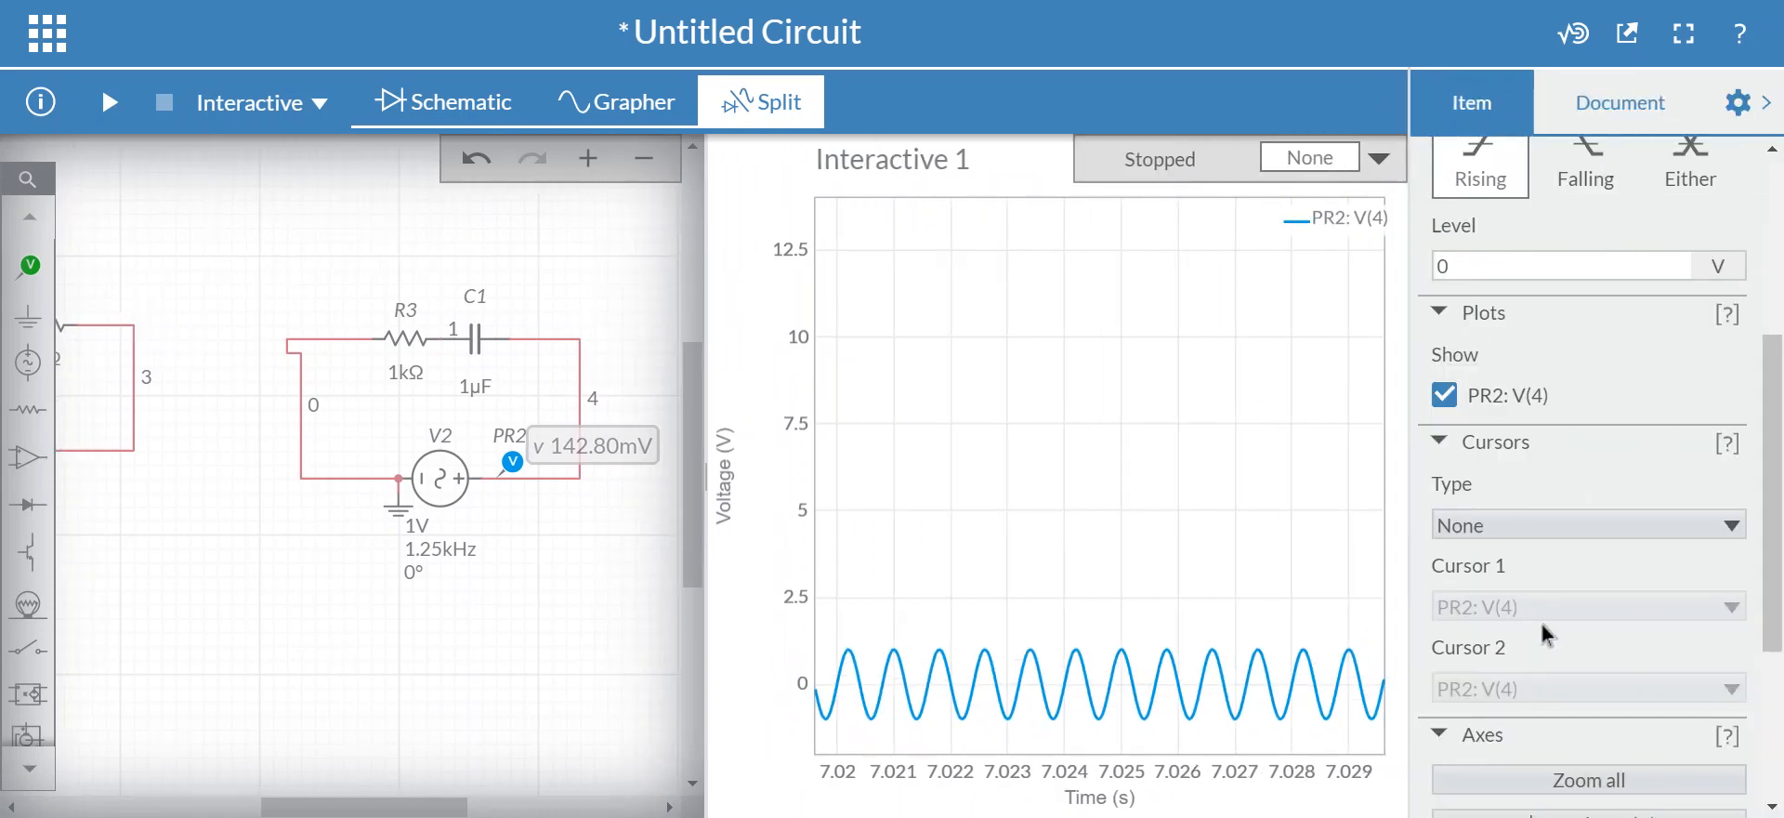
pyautogui.scroll(-3, 1761, 553)
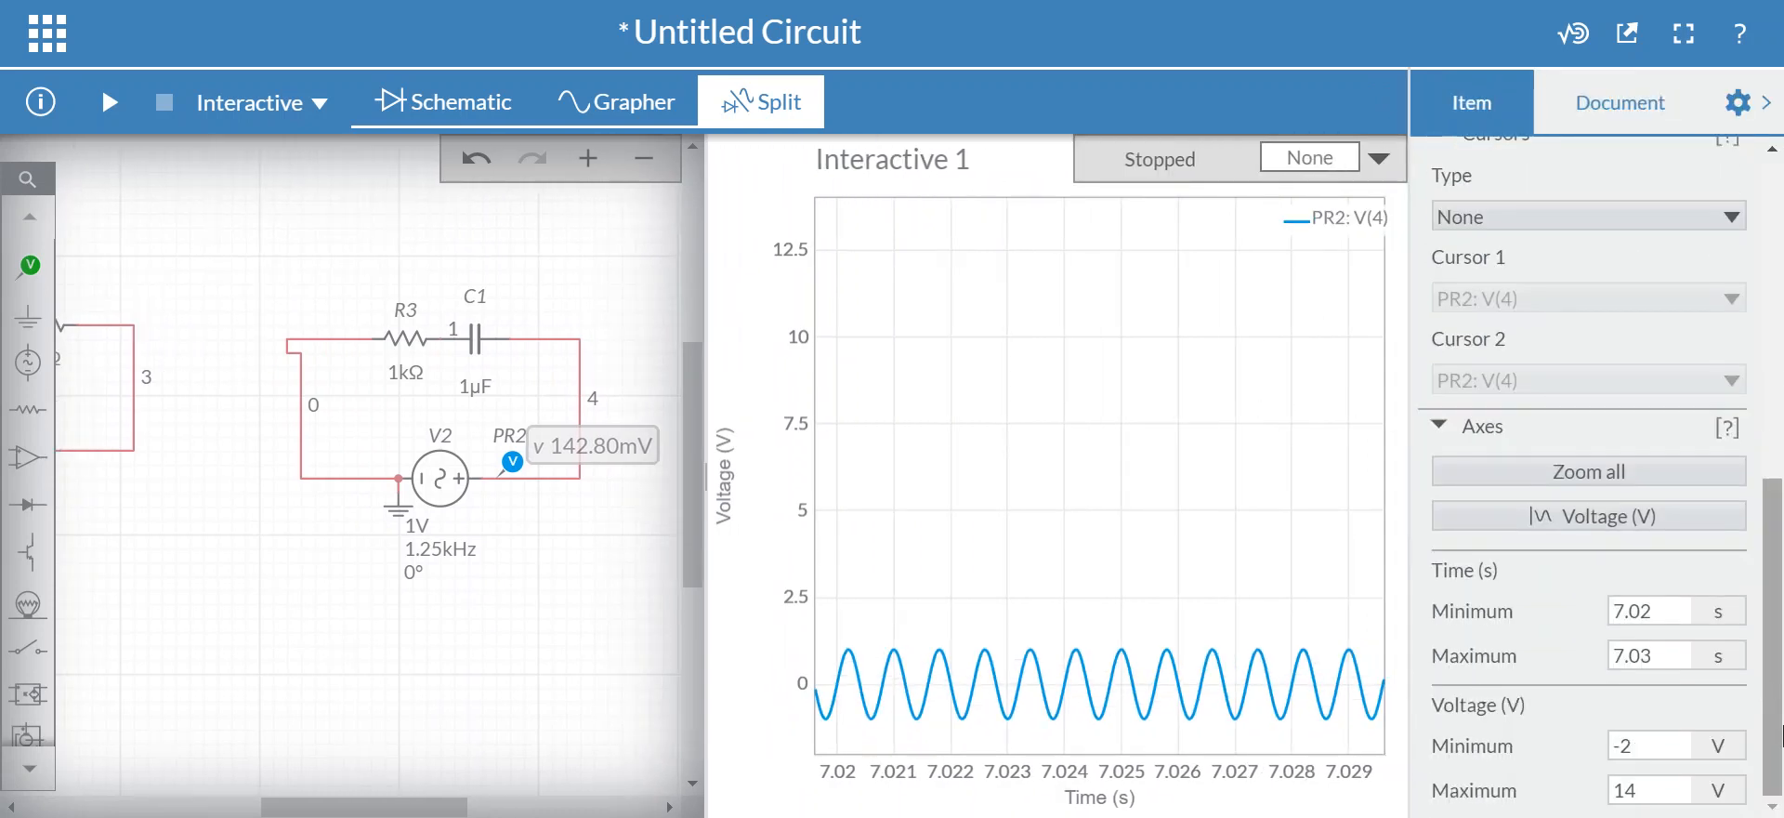
pyautogui.click(1639, 517)
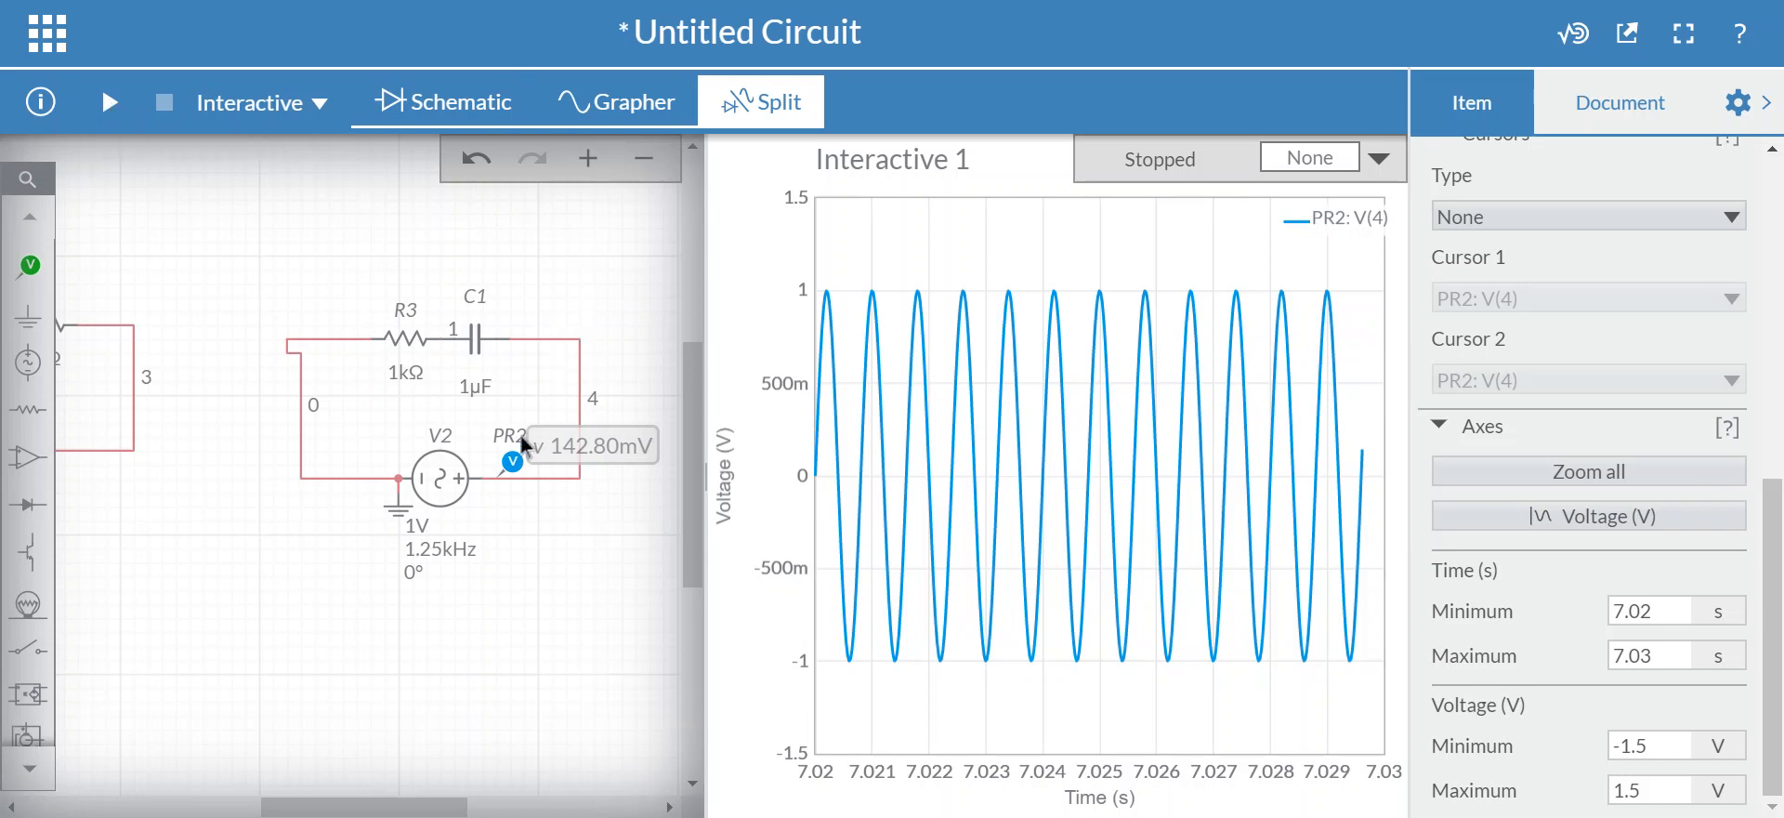
# Step: Try to move the AC circuit's voltage probe to between R3 and C1, and run and pause the simulation in the split view
pyautogui.moveTo(513, 458); pyautogui.dragTo(455, 315)
pyautogui.moveTo(452, 330); pyautogui.dragTo(456, 318)
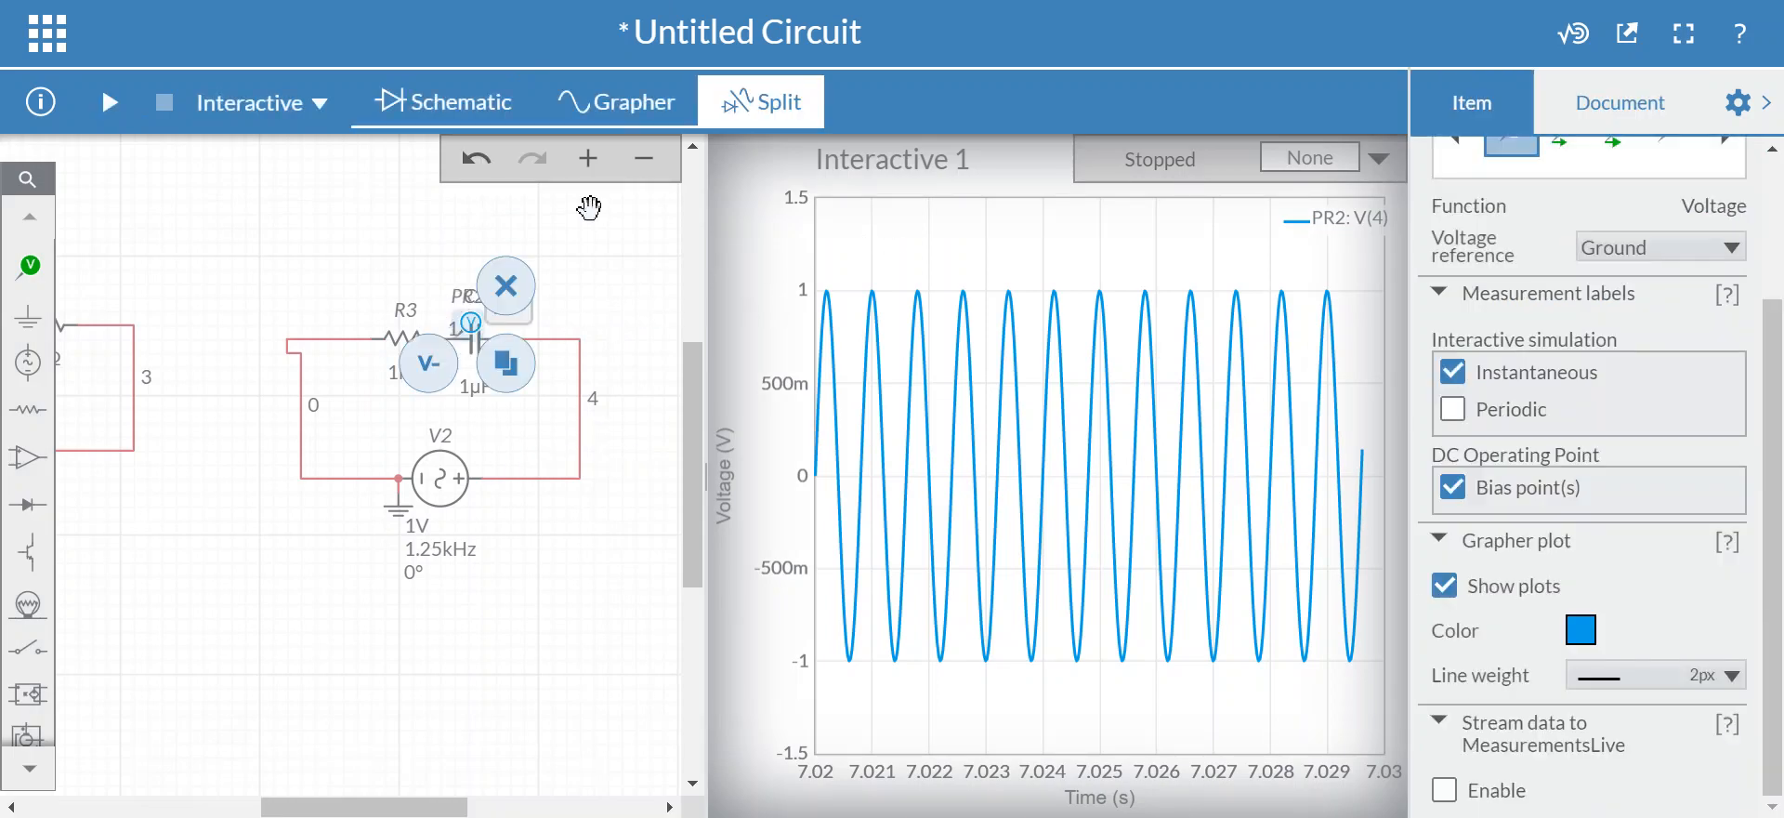
pyautogui.click(661, 109)
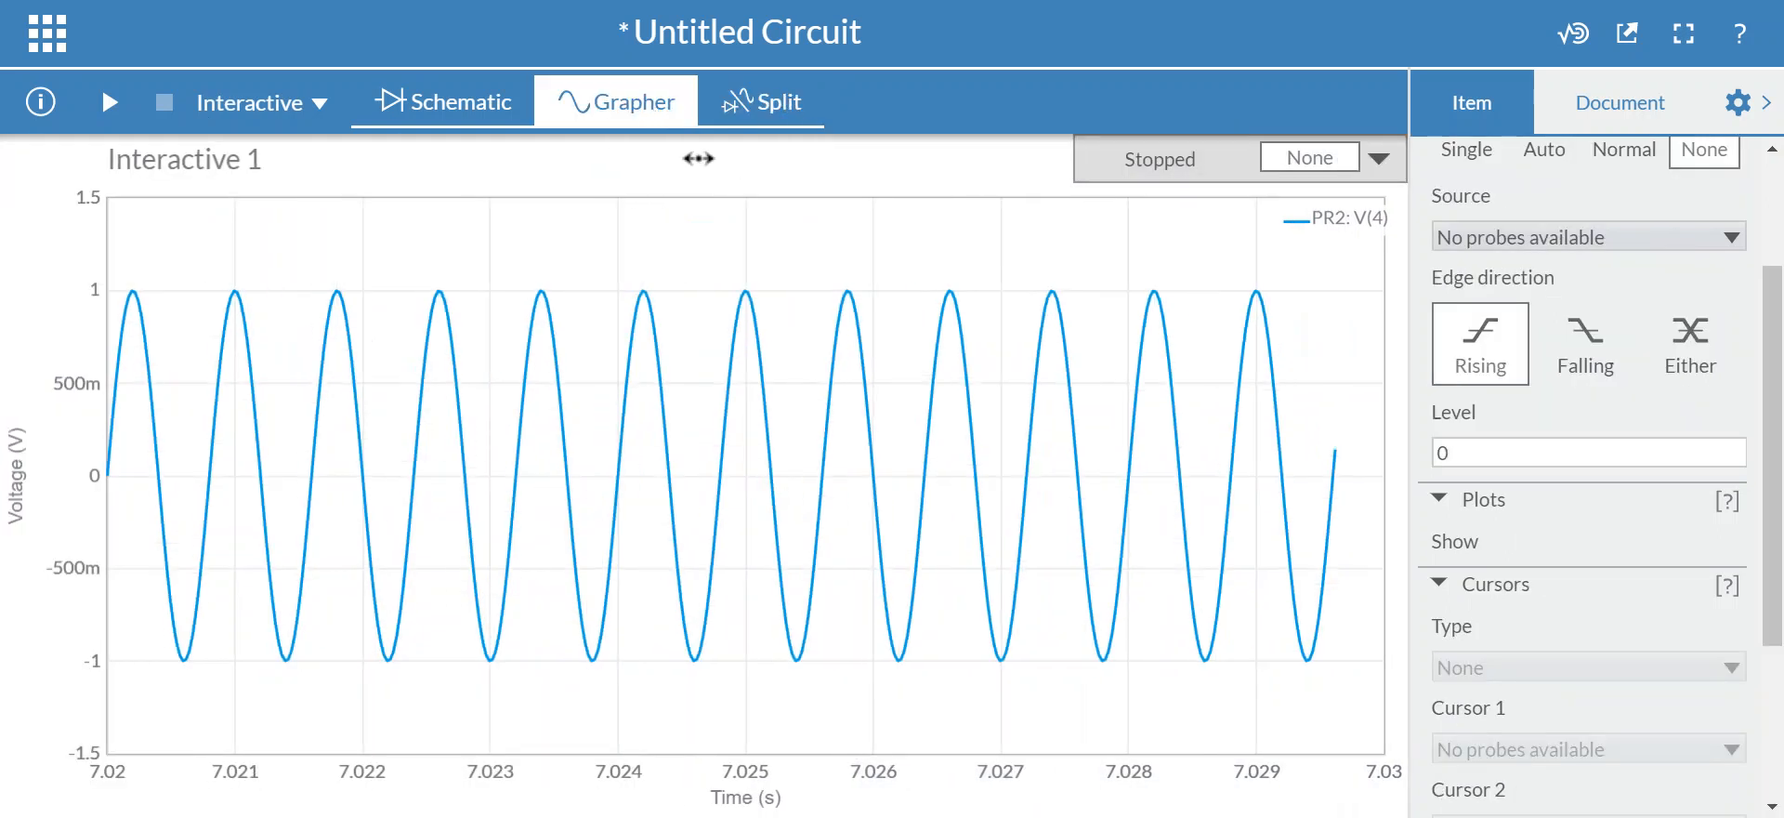
pyautogui.click(437, 106)
pyautogui.click(779, 105)
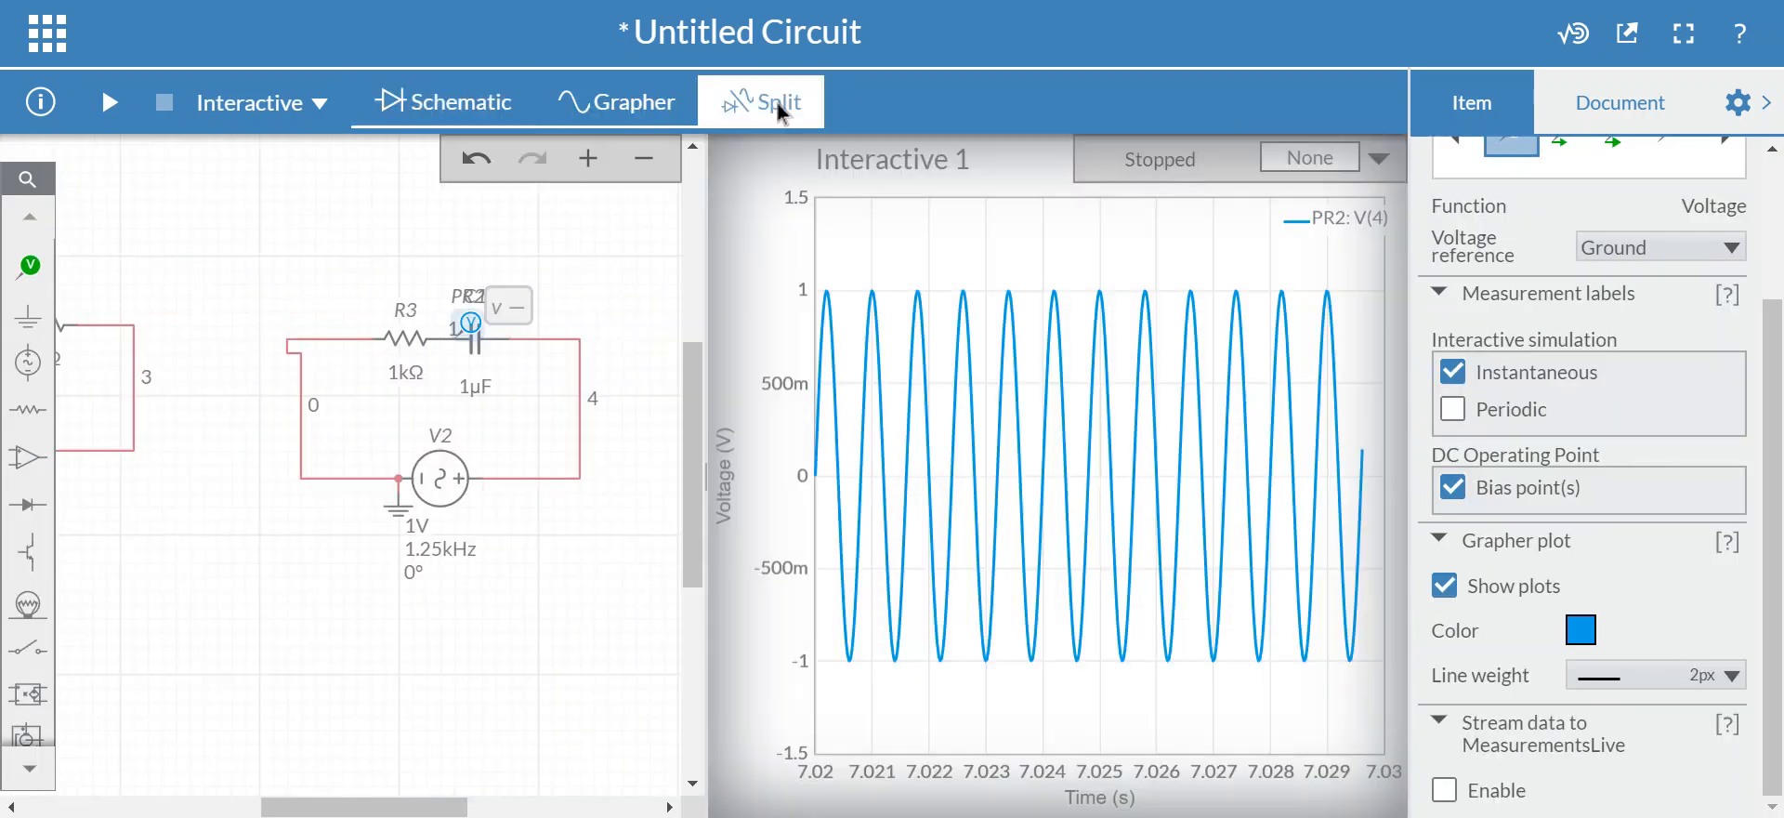
pyautogui.click(111, 104)
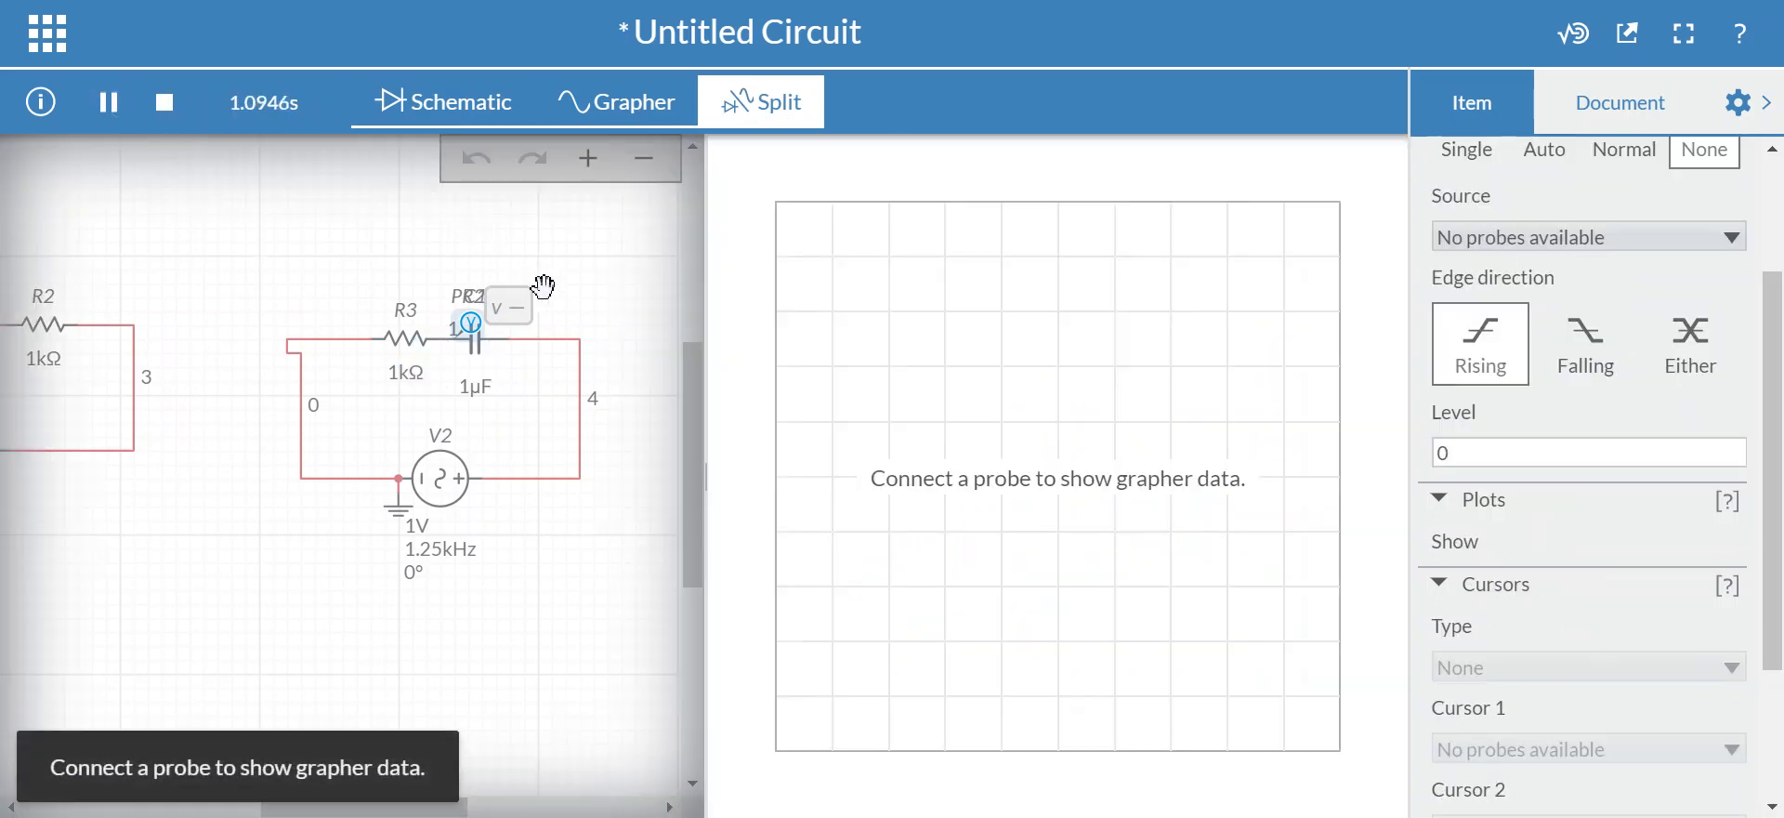
pyautogui.click(109, 102)
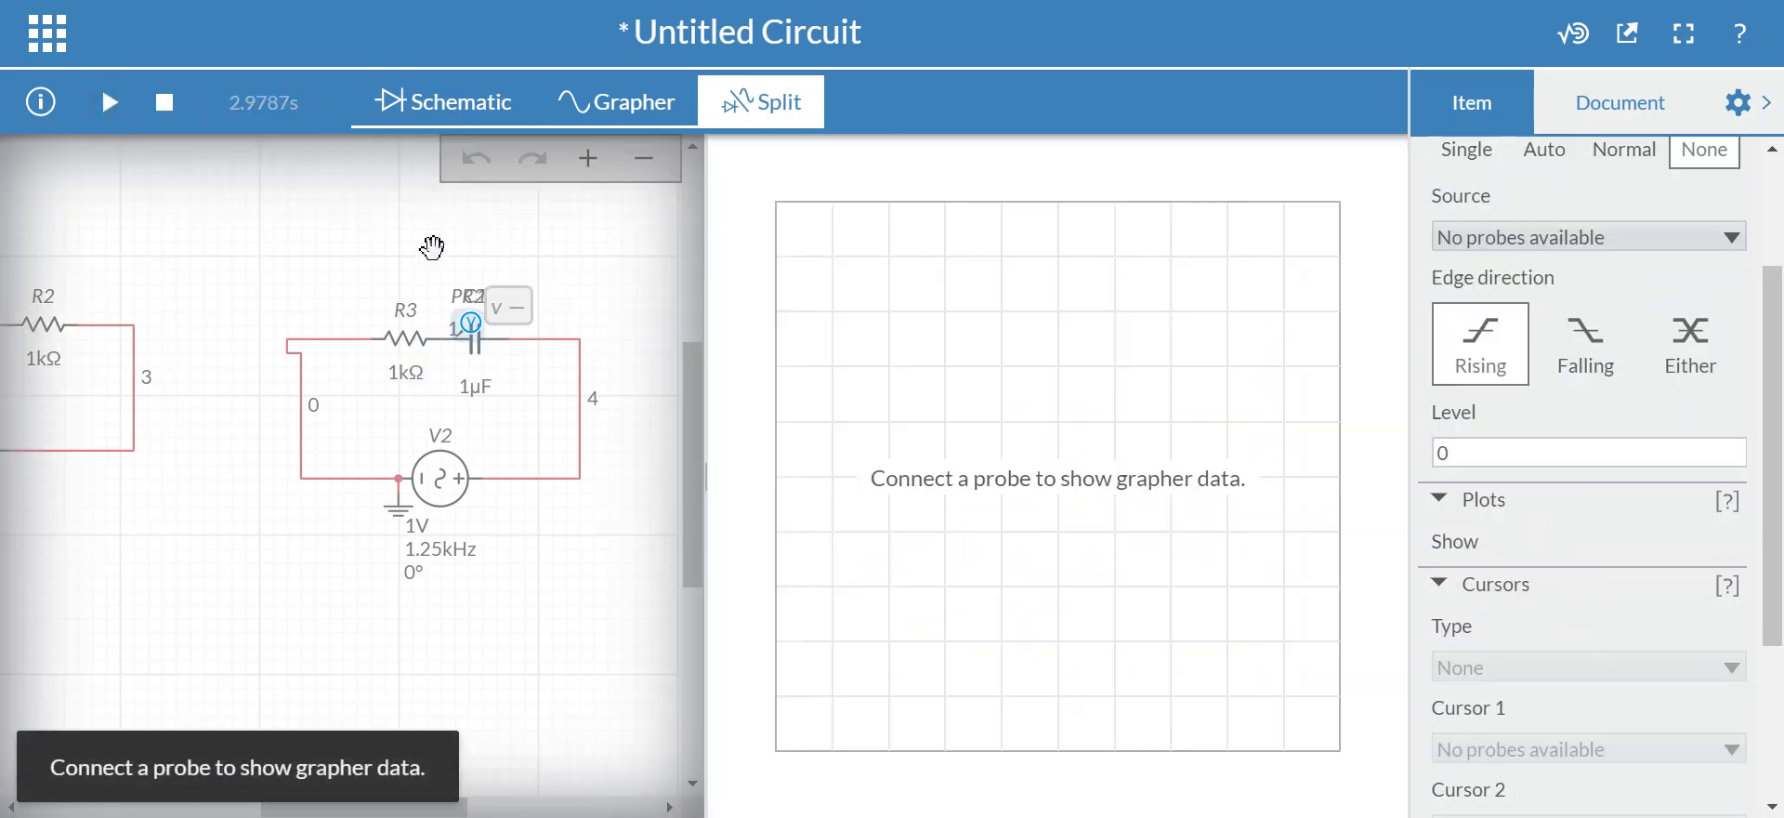
# Step: Try to select and reposition the voltage probe at capacitor C1 while the simulation is paused, and stop the simulation
pyautogui.click(471, 325)
pyautogui.click(472, 327)
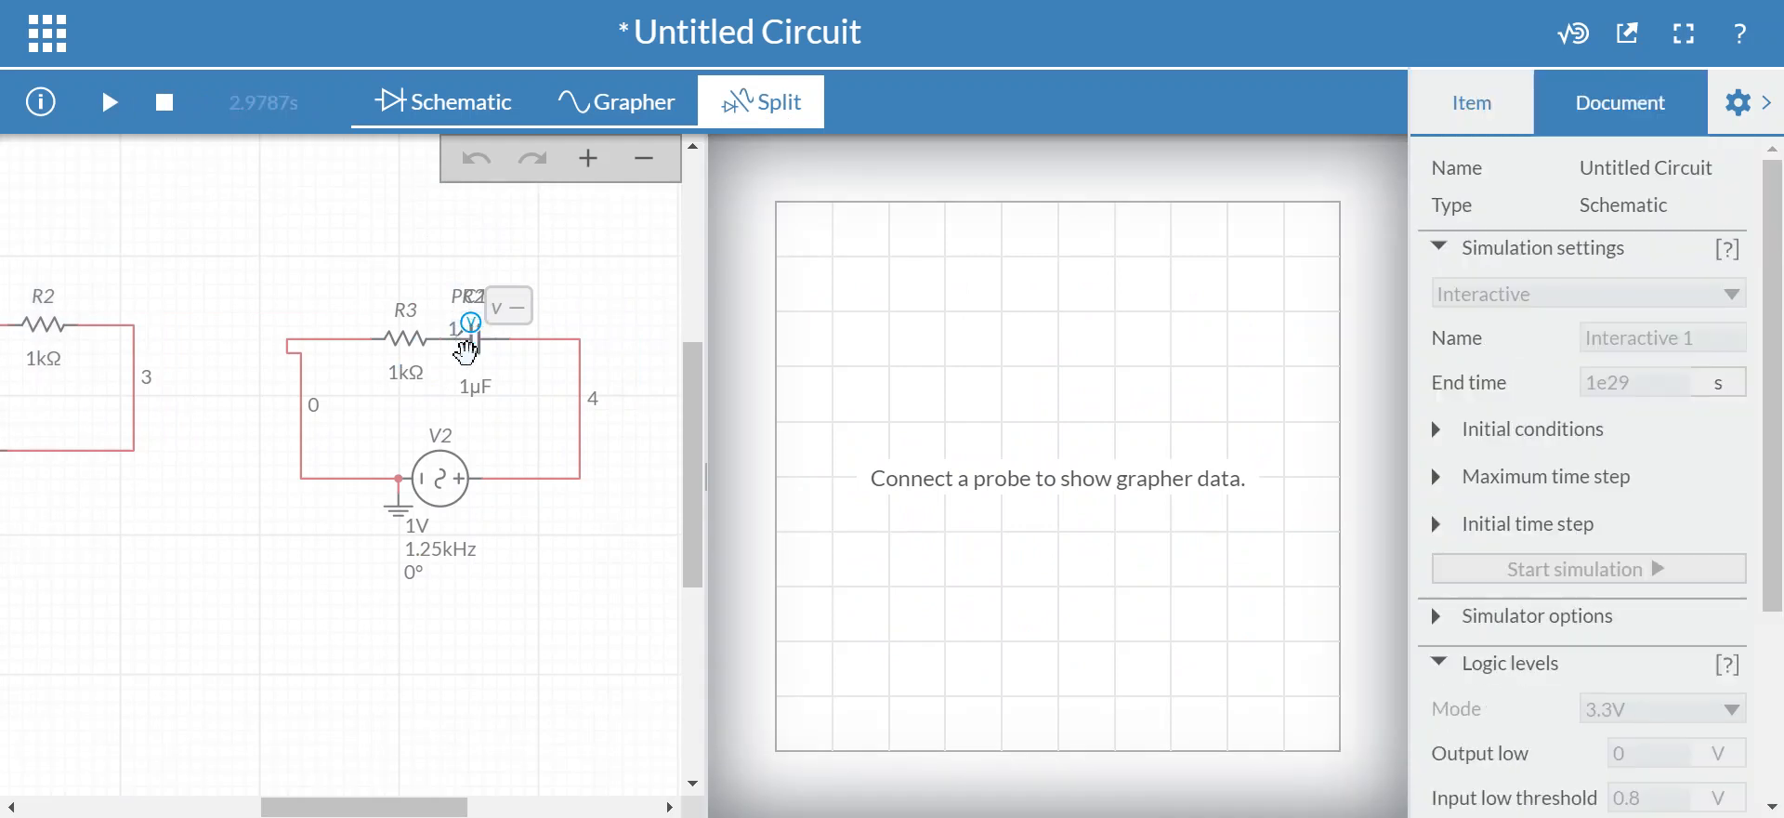
pyautogui.click(477, 314)
pyautogui.moveTo(452, 317)
pyautogui.mouseDown()
pyautogui.moveTo(423, 327)
pyautogui.moveTo(476, 302)
pyautogui.mouseUp()
pyautogui.click(167, 106)
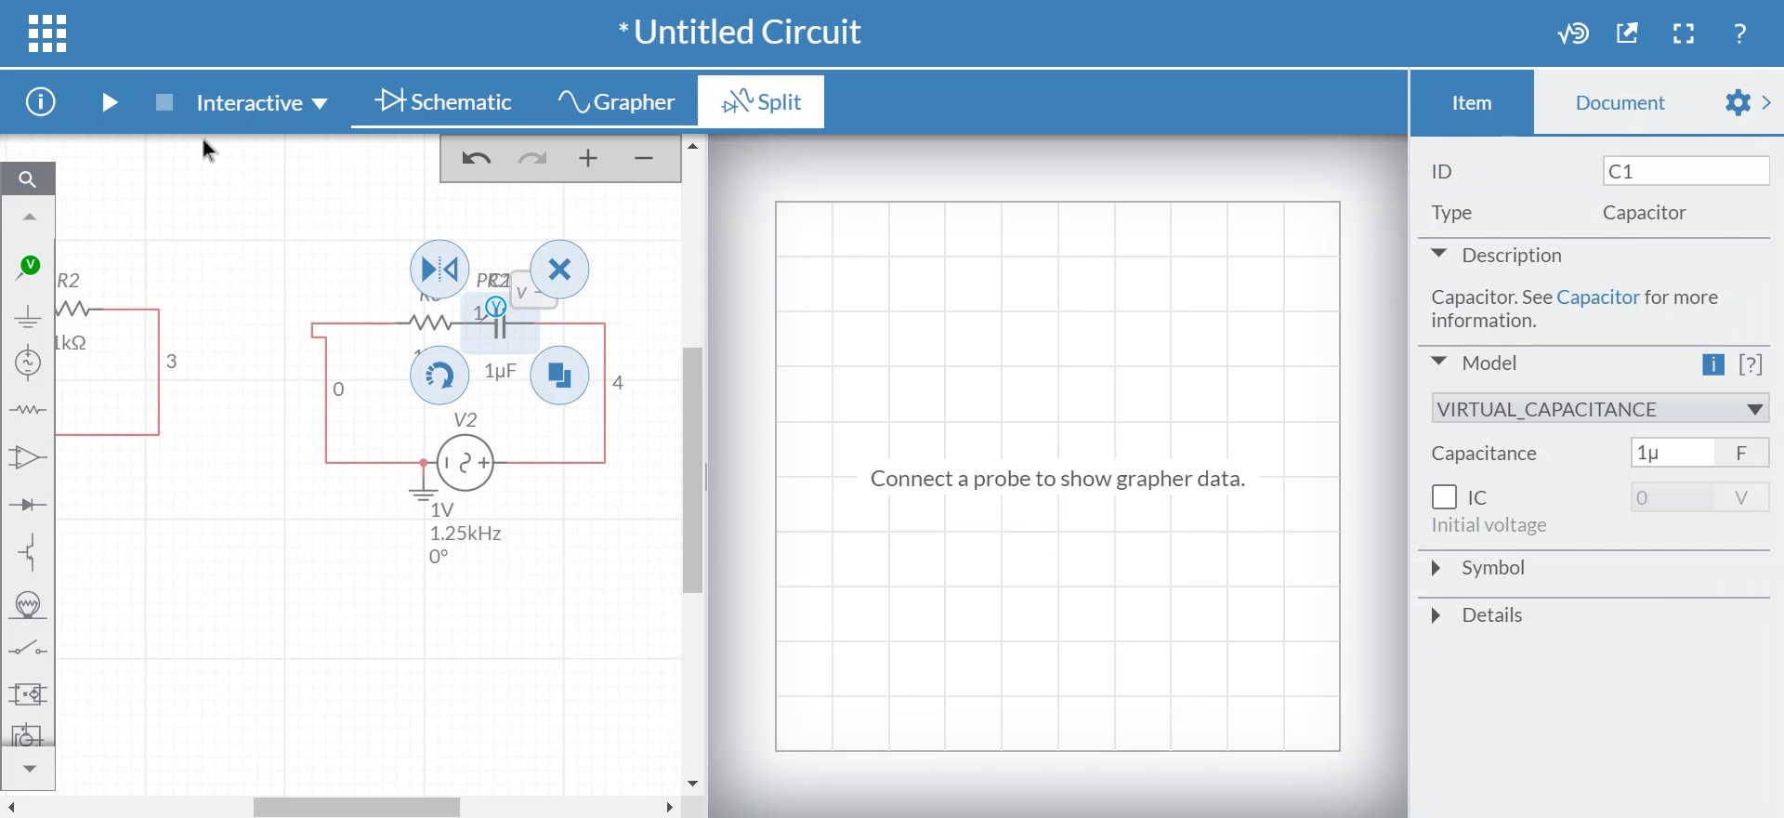
# Step: Shift capacitor C1 away from resistor R3, and replace the probe on the wire between them with a new voltage probe
pyautogui.click(489, 310)
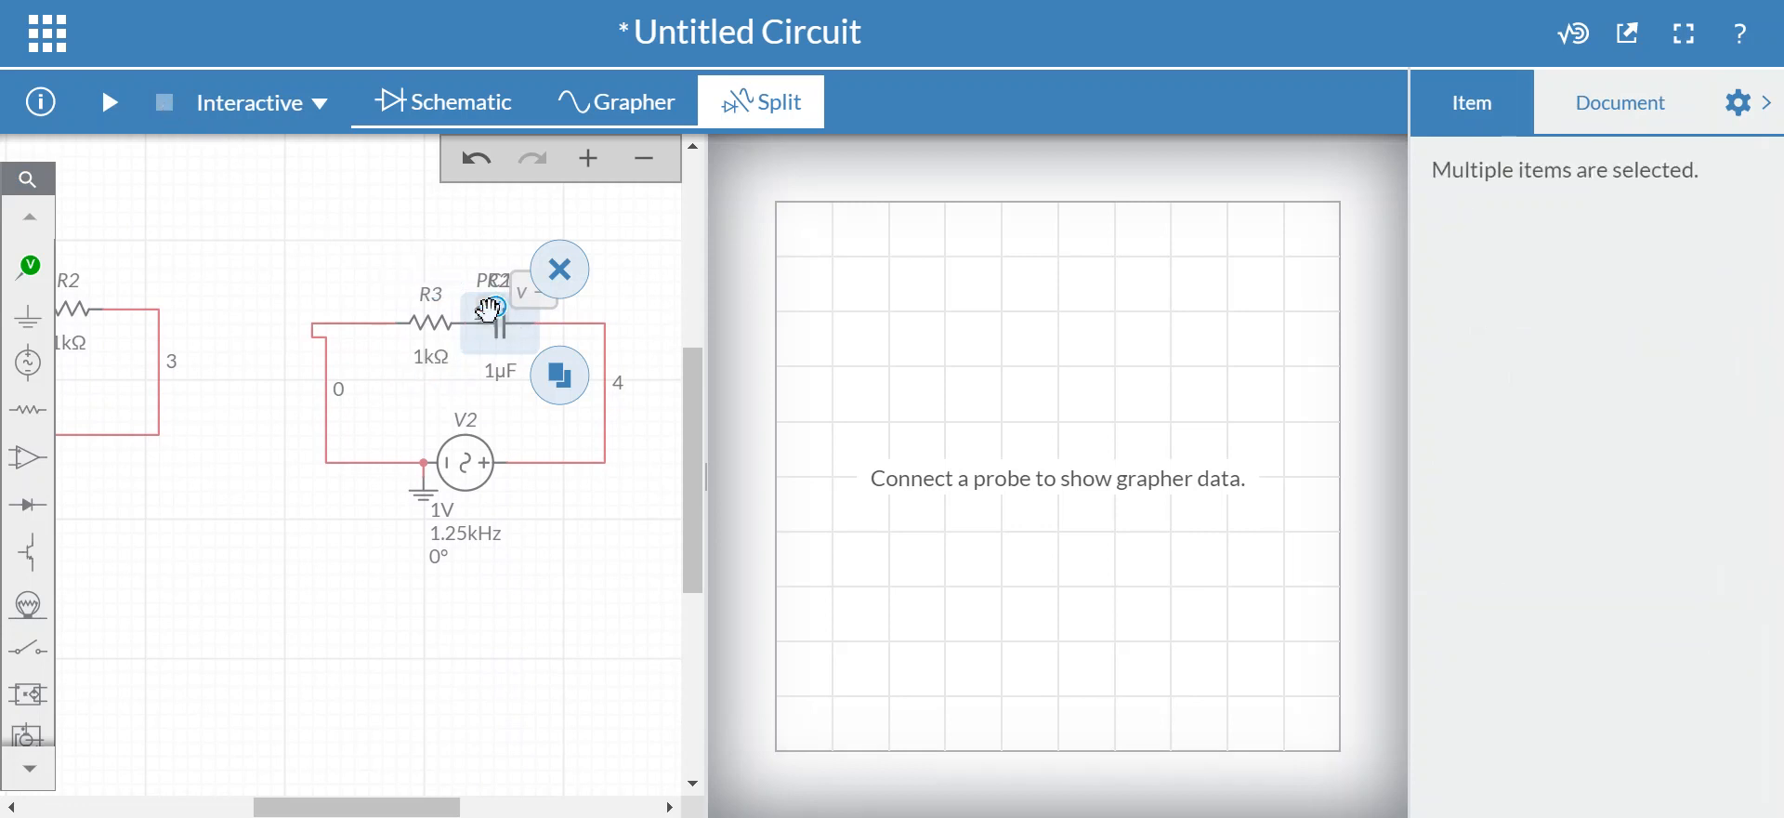
pyautogui.moveTo(488, 292); pyautogui.dragTo(524, 305)
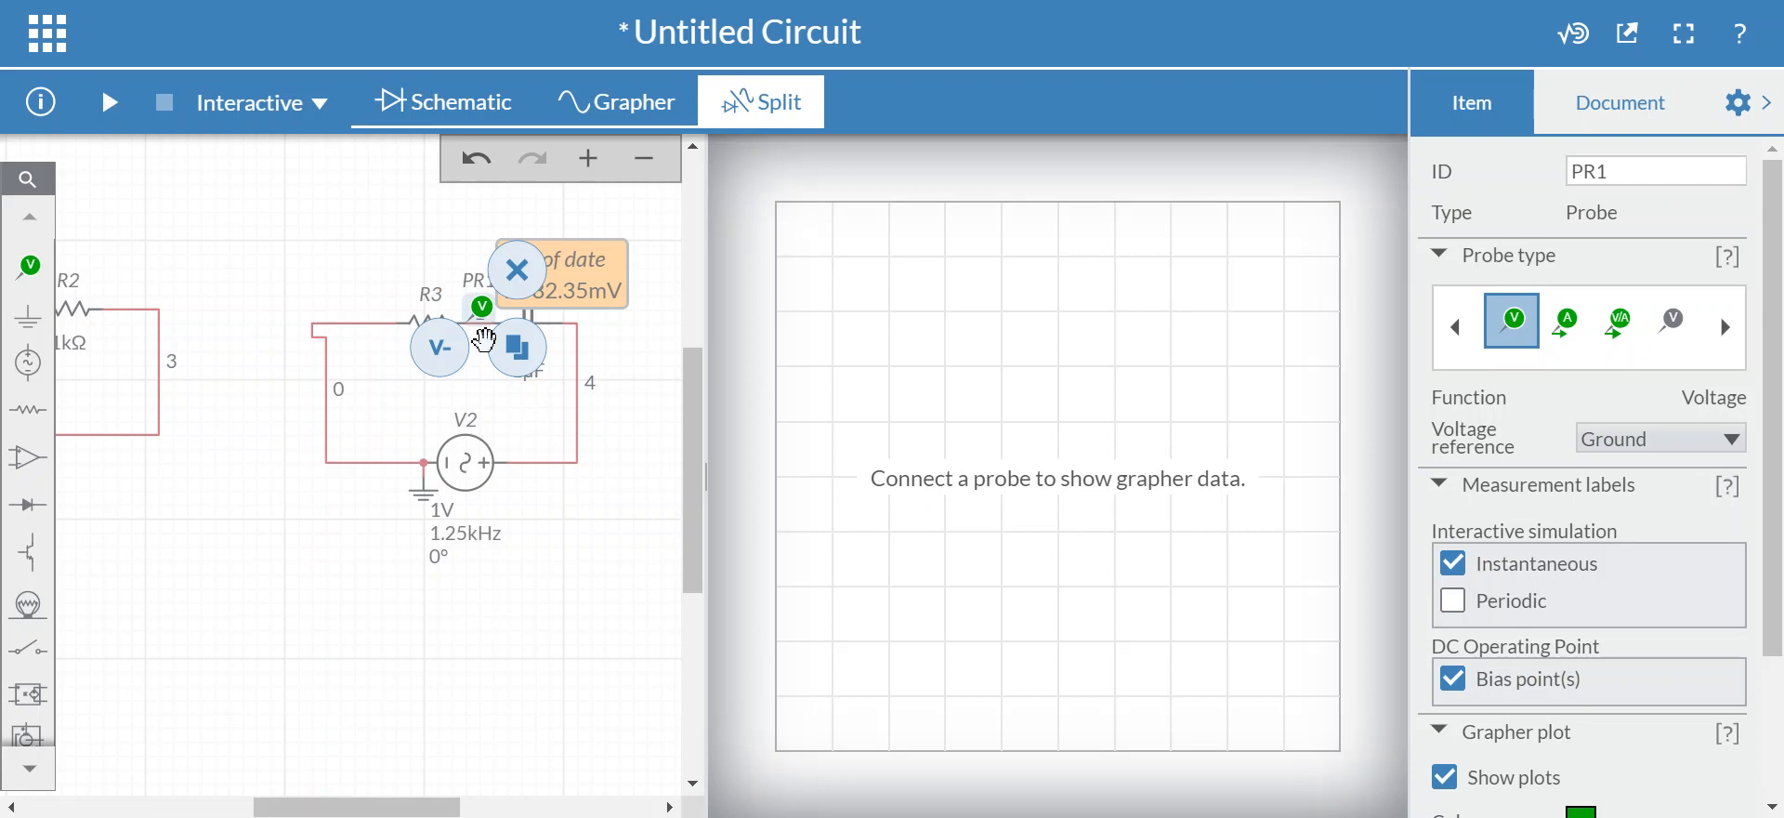
pyautogui.click(514, 272)
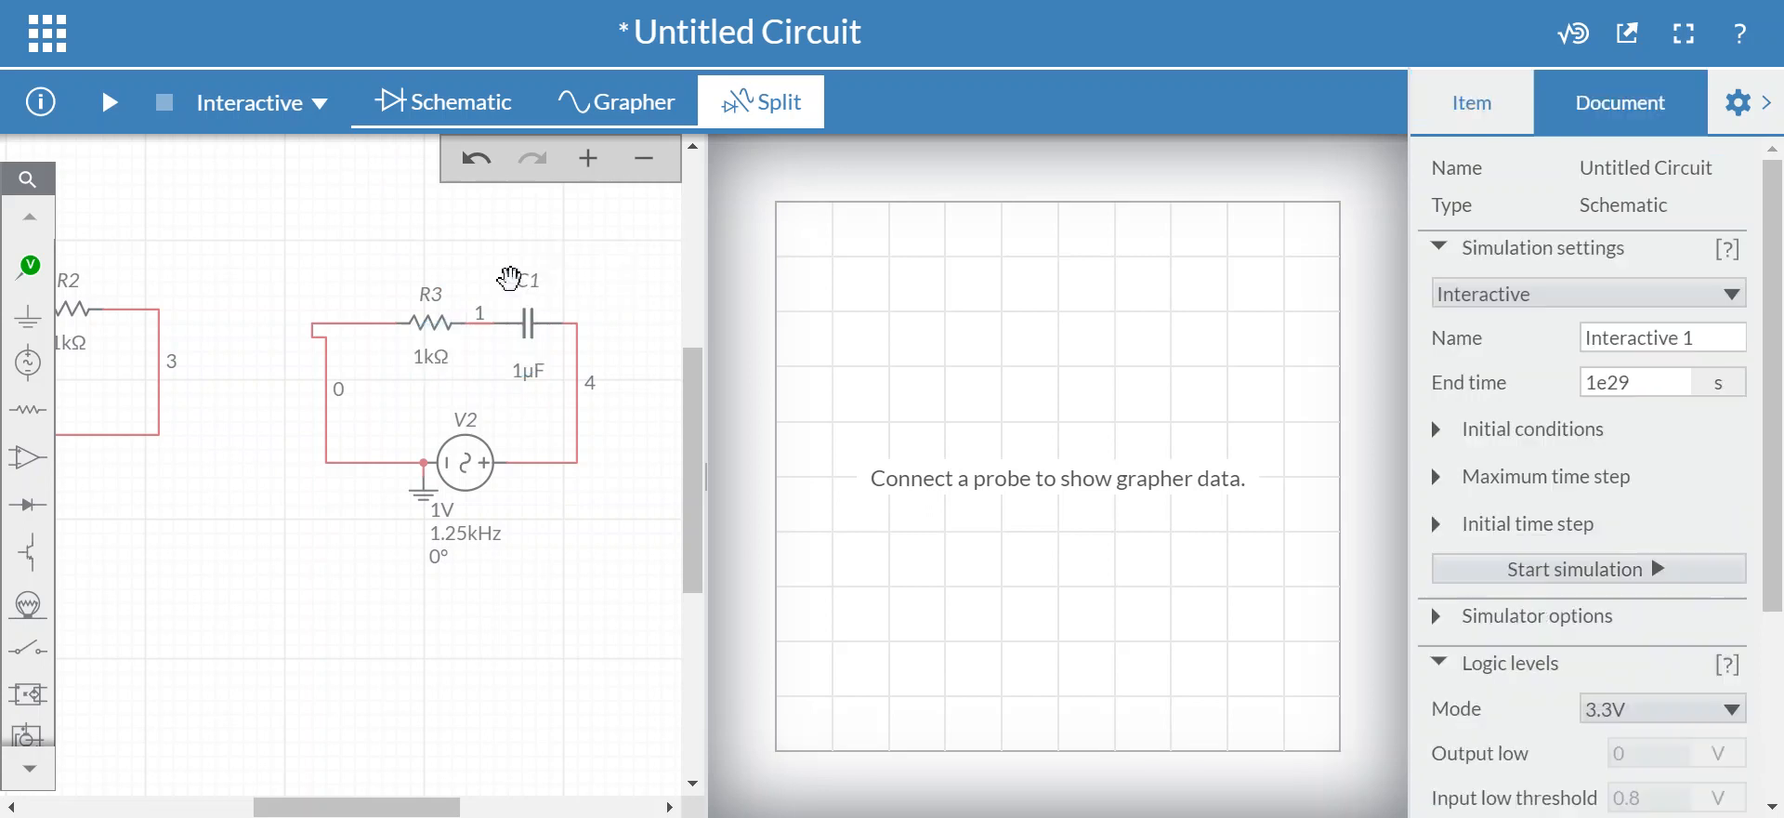
pyautogui.moveTo(29, 269)
pyautogui.mouseDown()
pyautogui.moveTo(538, 279)
pyautogui.moveTo(532, 295)
pyautogui.mouseUp()
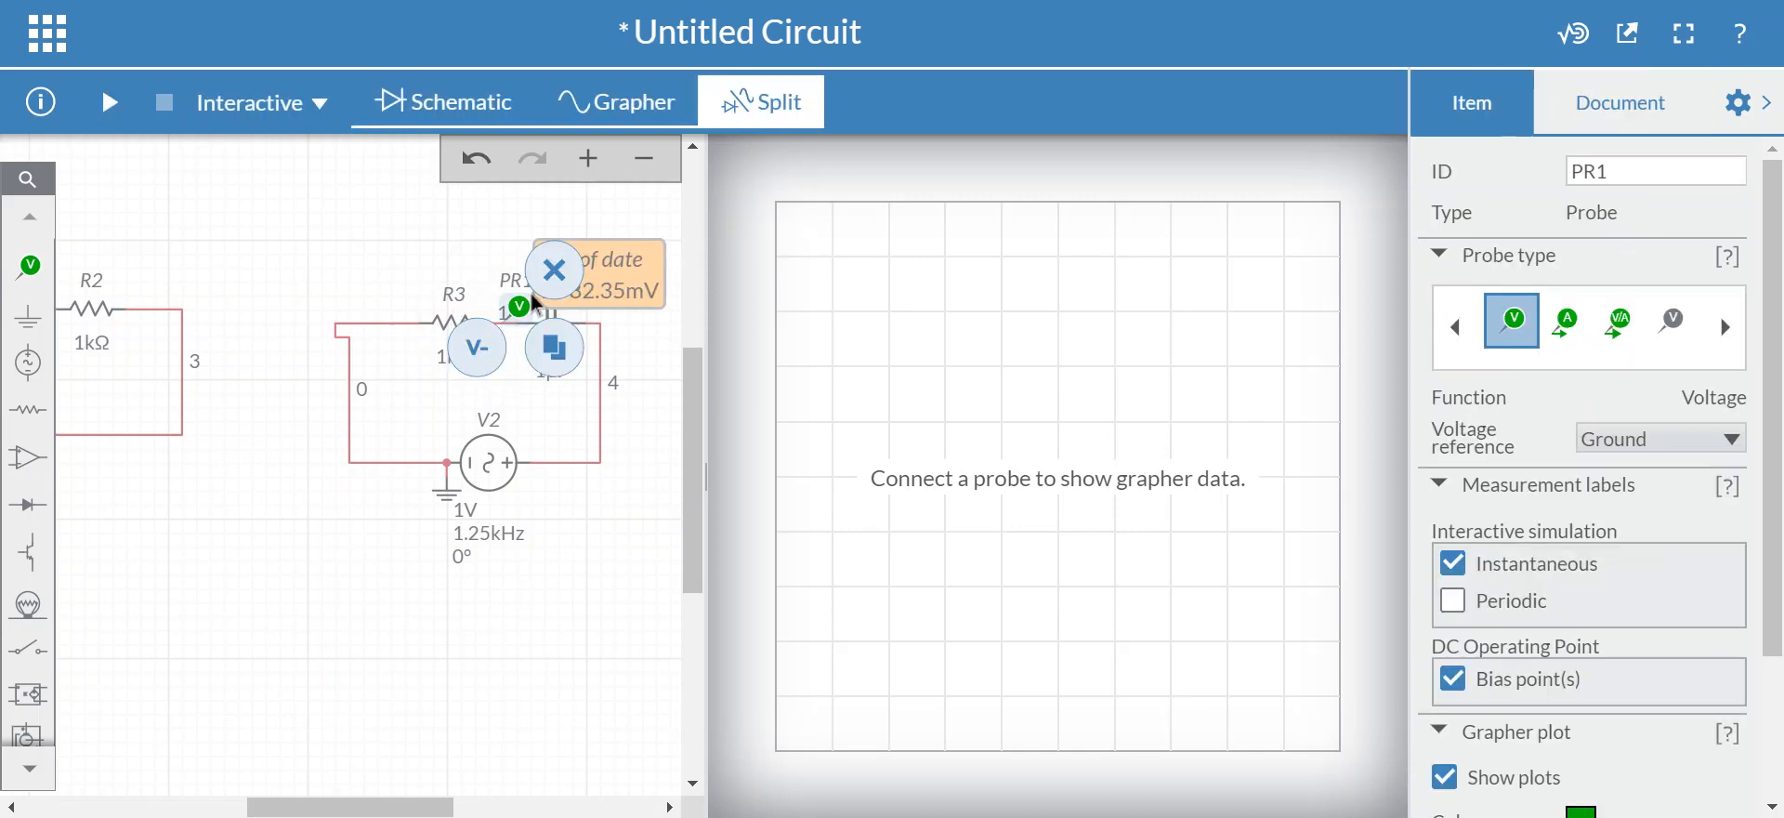
pyautogui.click(362, 261)
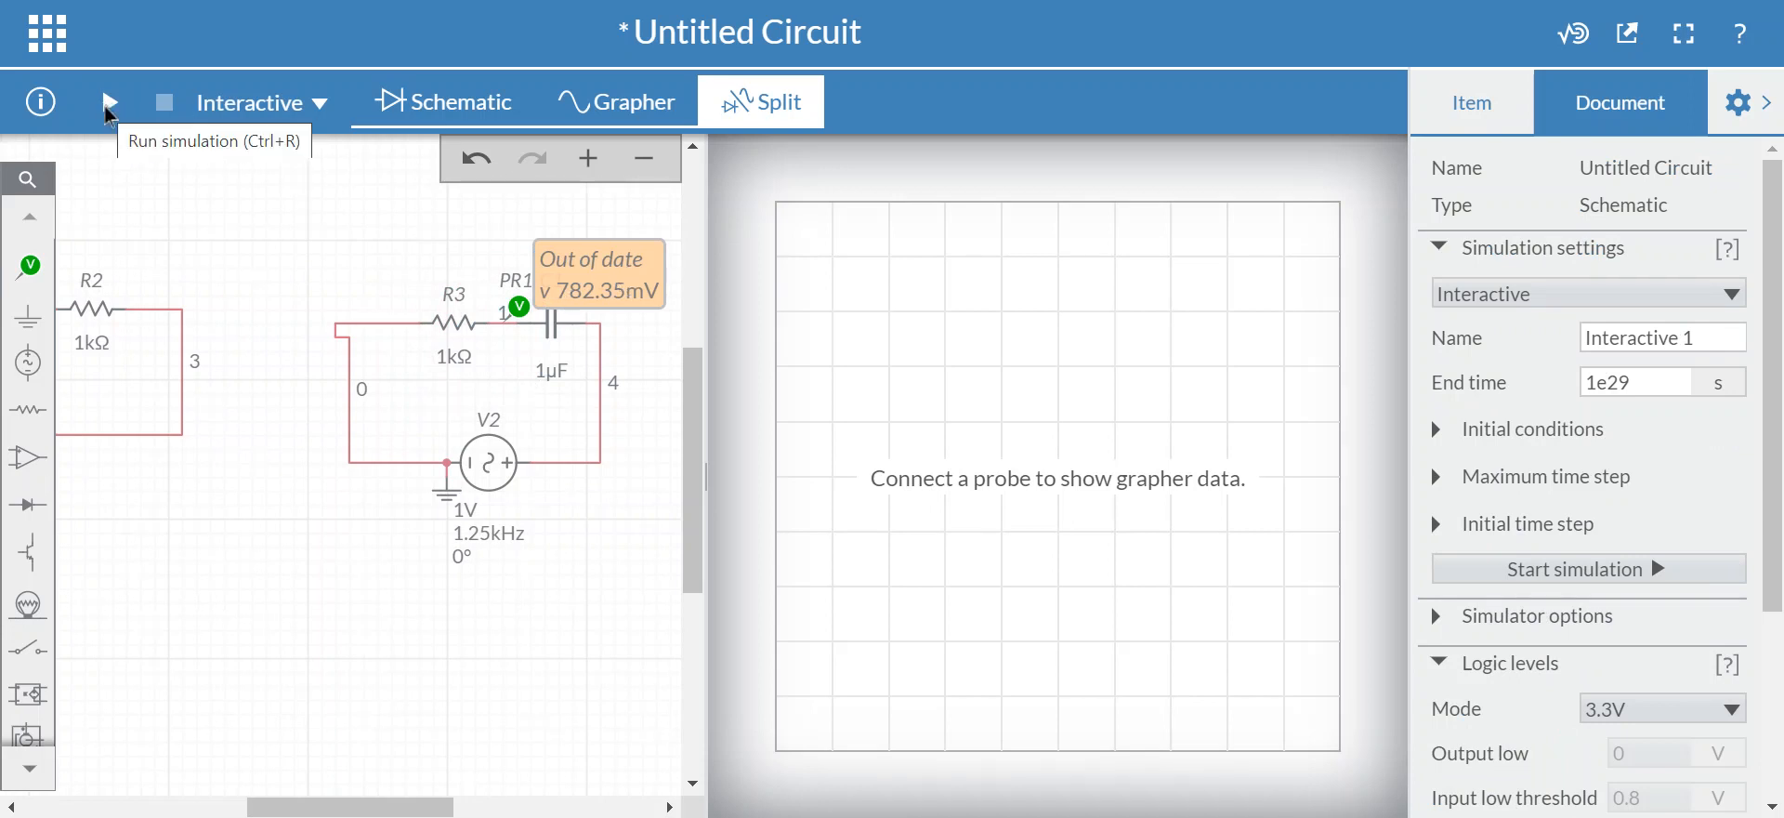
# Step: Run and stop the simulation with the probe between R3 and C1, and look through the graph's plot, cursor and axis settings
pyautogui.click(109, 112)
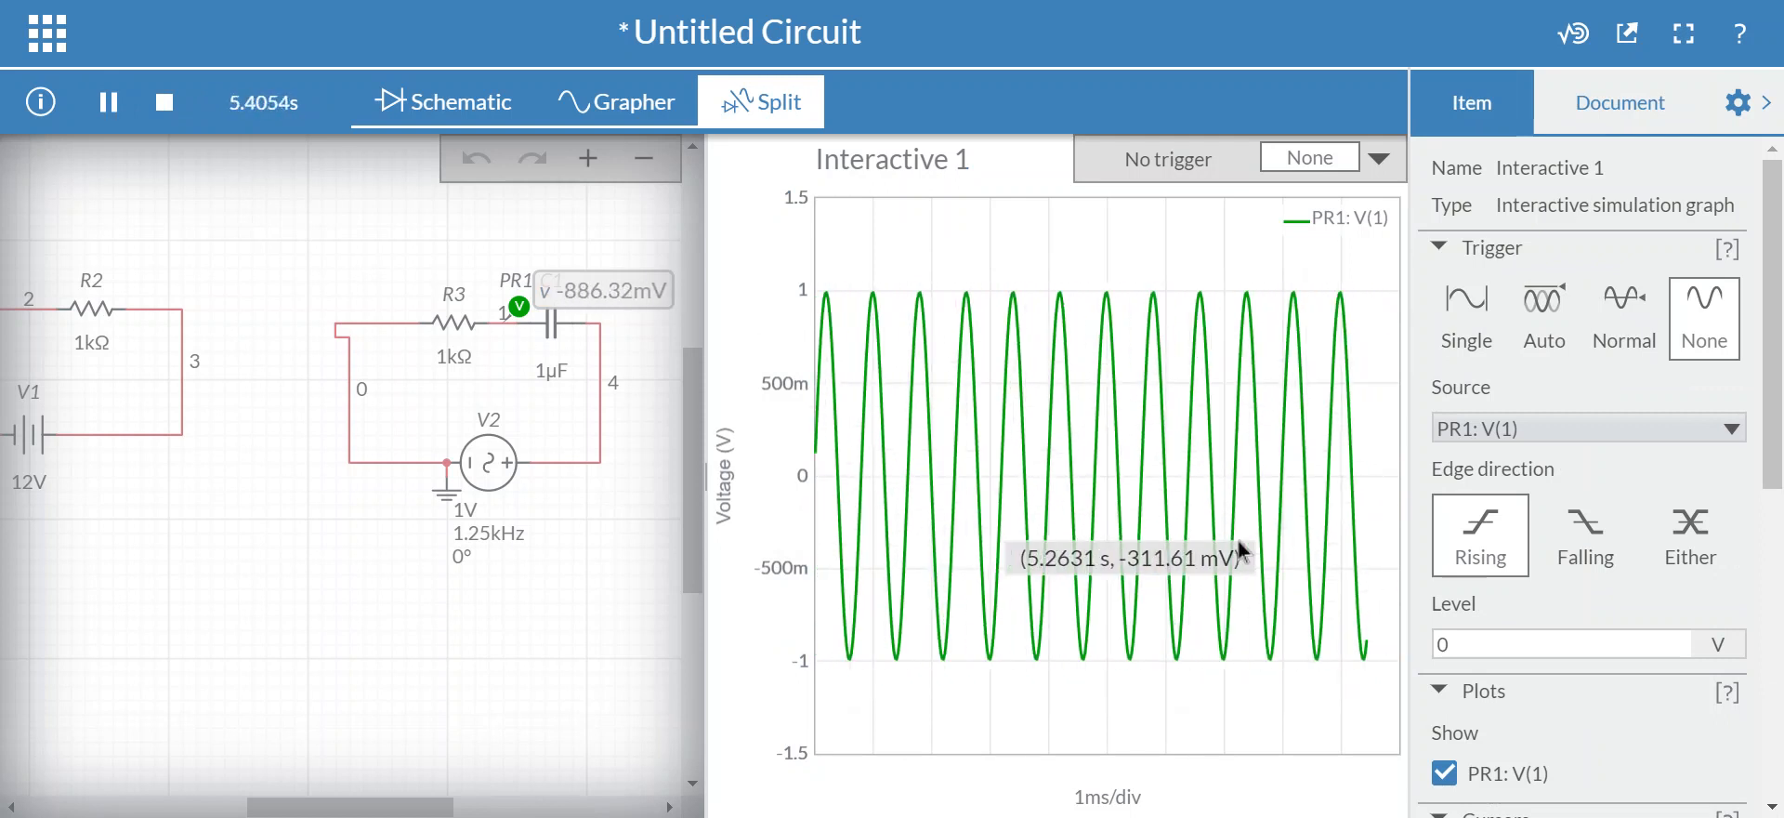
pyautogui.click(164, 101)
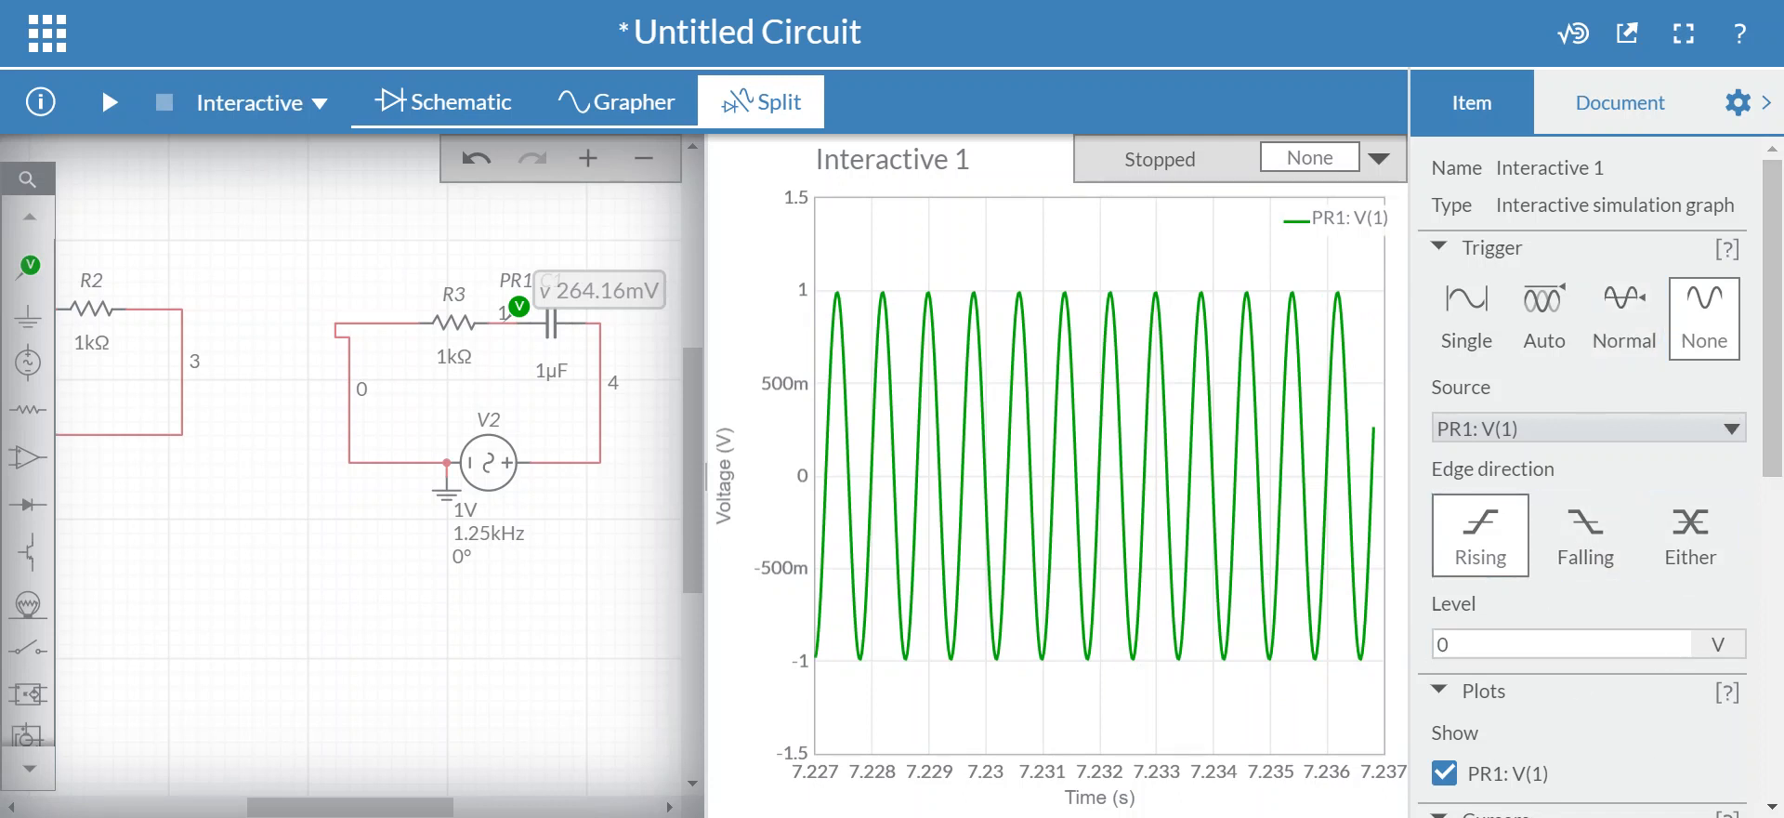
pyautogui.scroll(-5, 1770, 363)
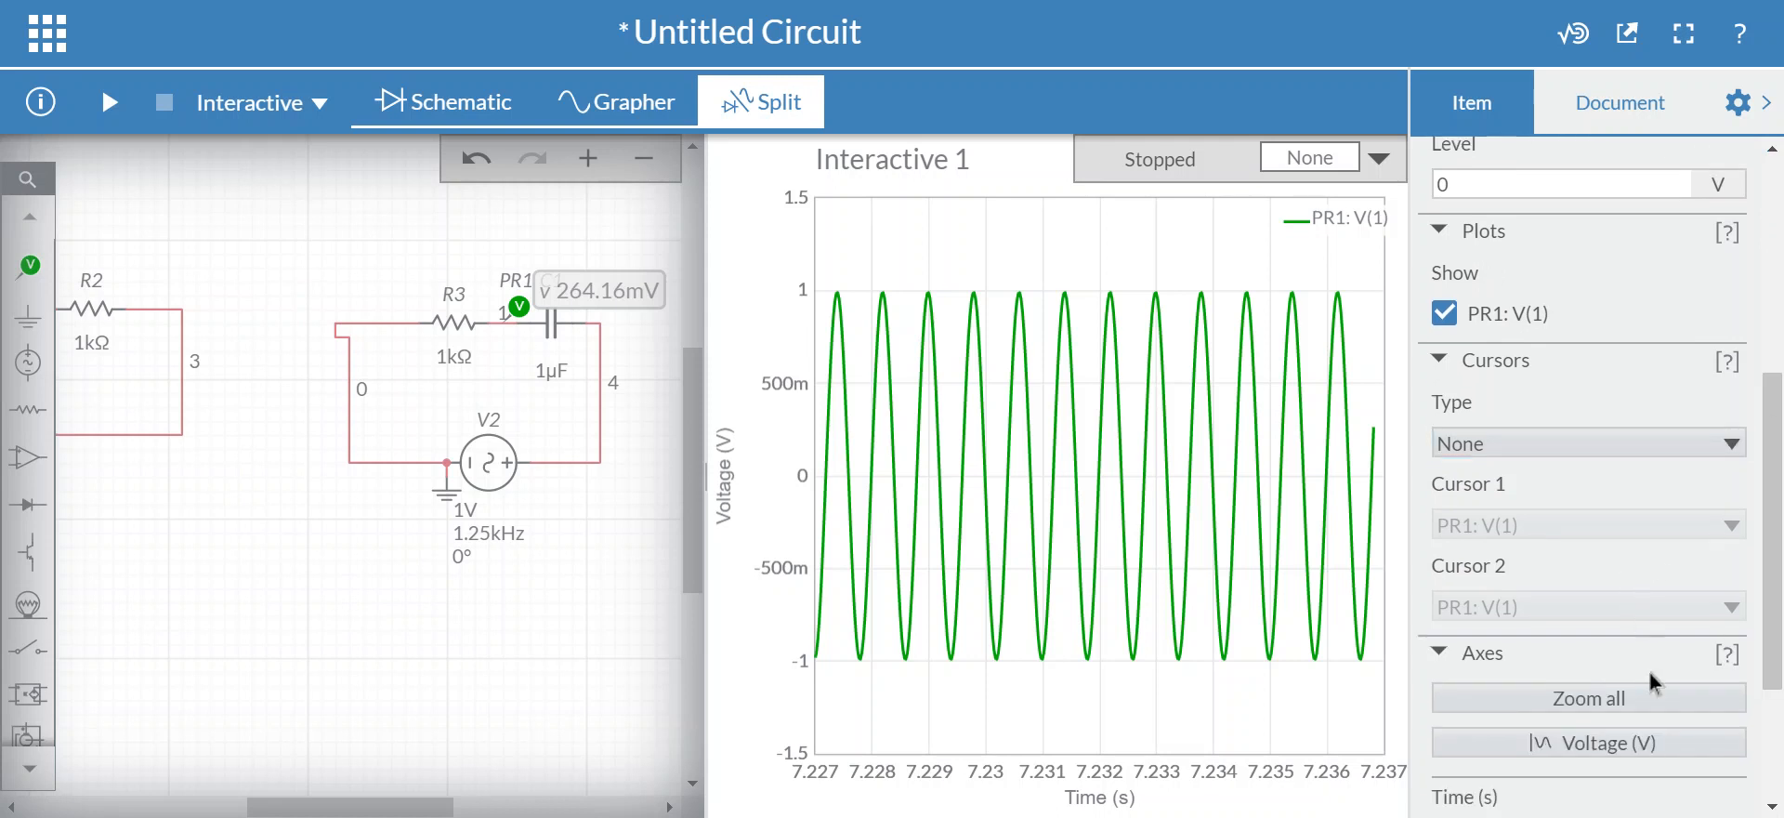
pyautogui.scroll(-1, 1777, 618)
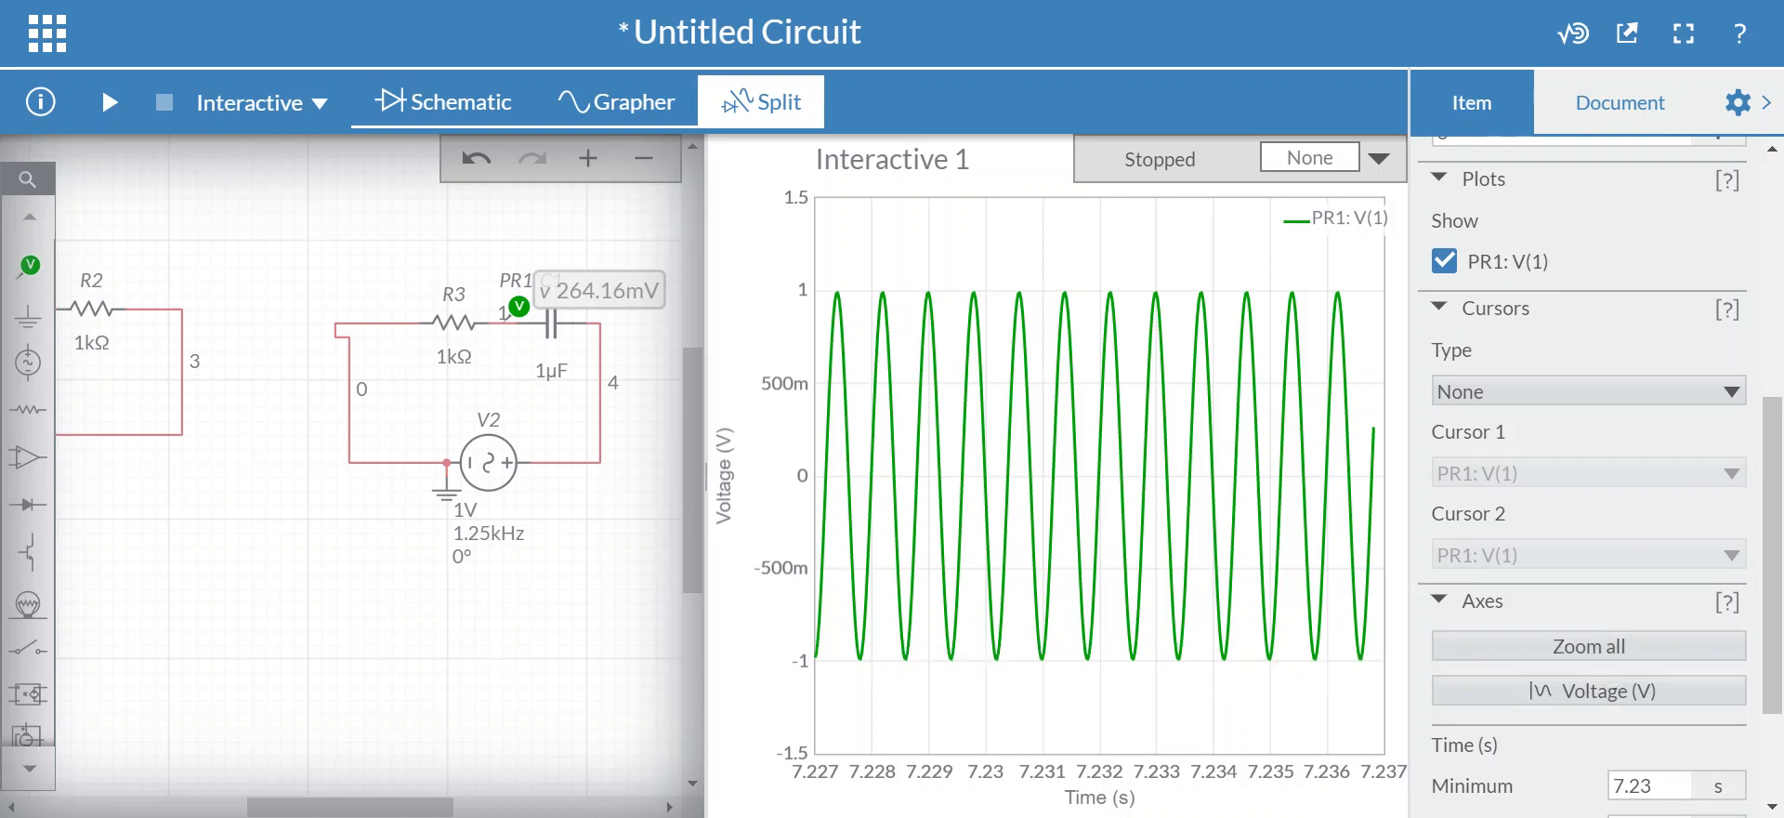
# Step: Return to the full schematic view, look at the available file commands, and show the export options
pyautogui.click(490, 107)
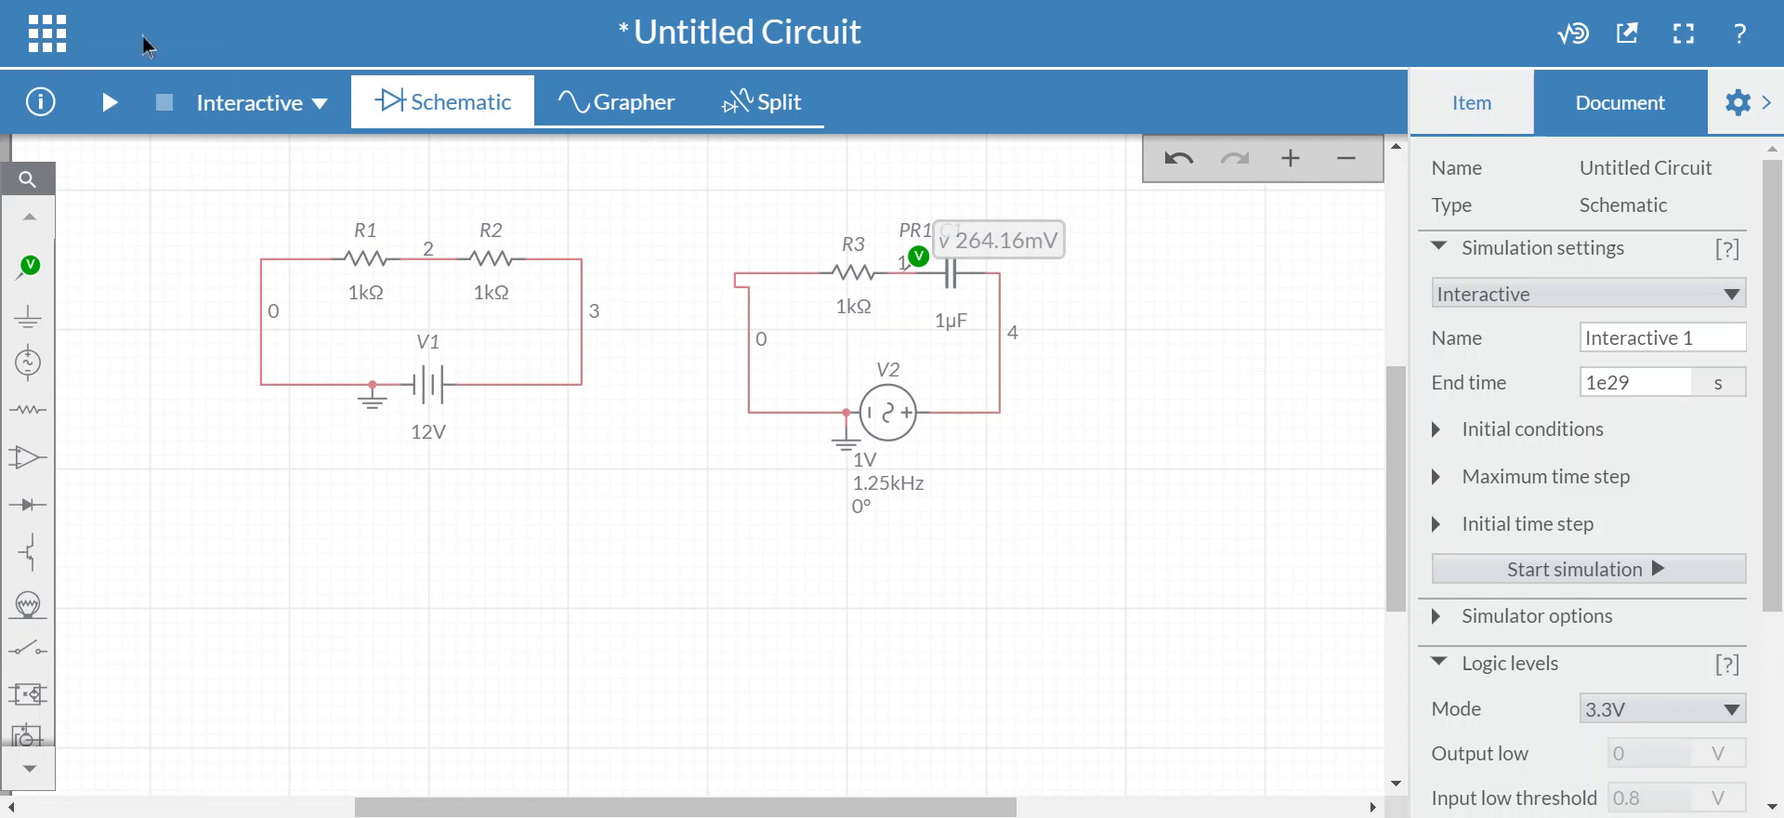
pyautogui.click(43, 34)
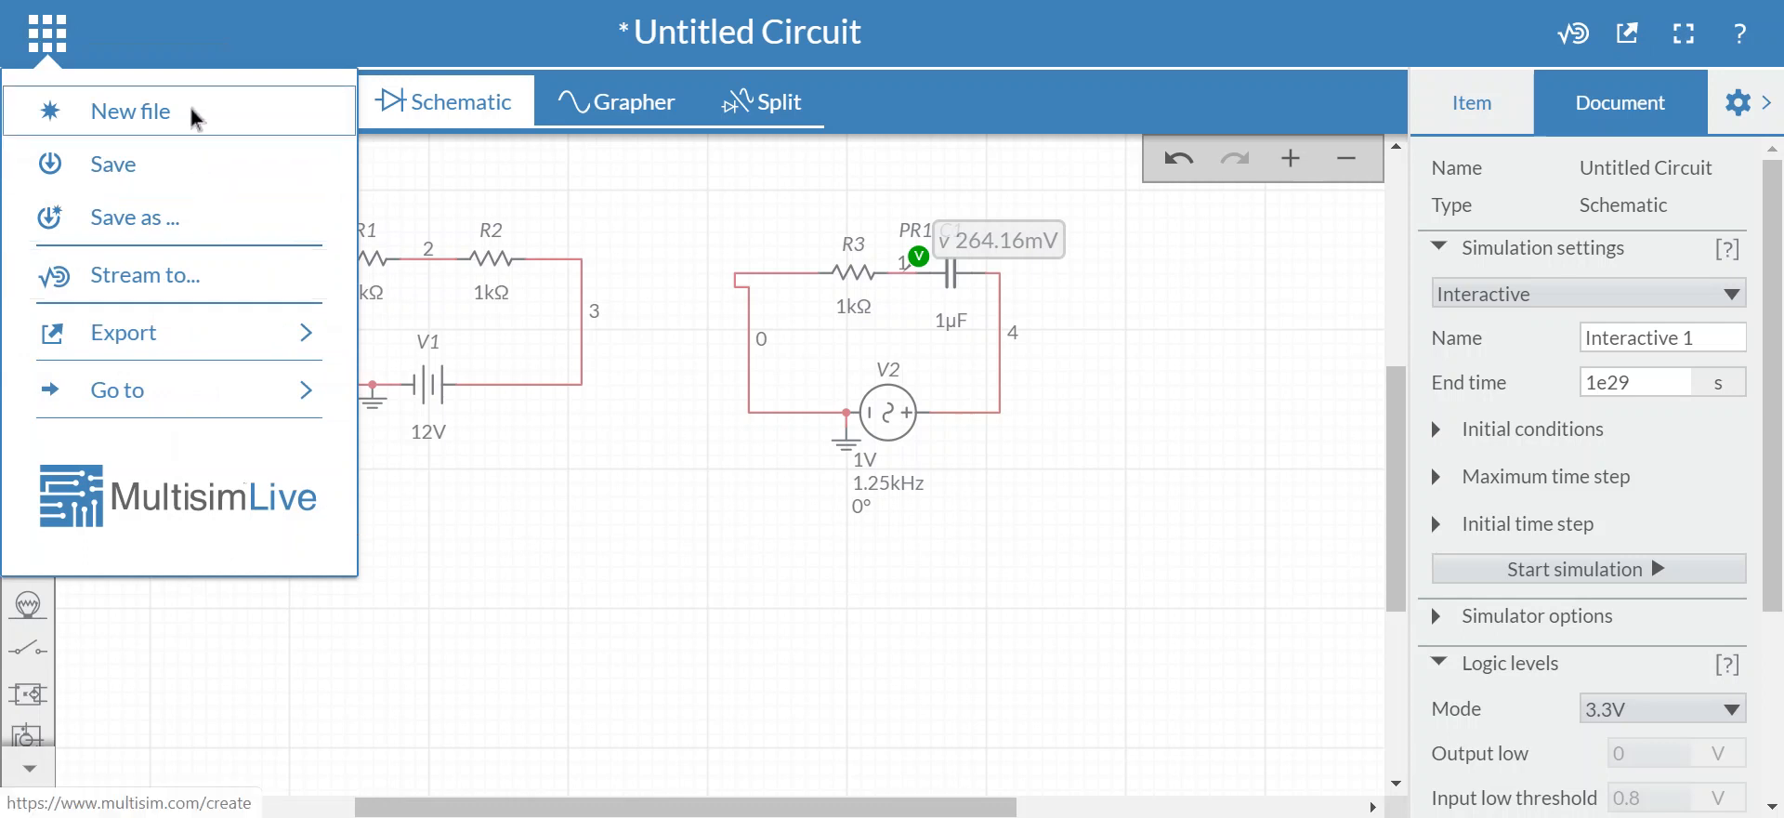
pyautogui.click(525, 507)
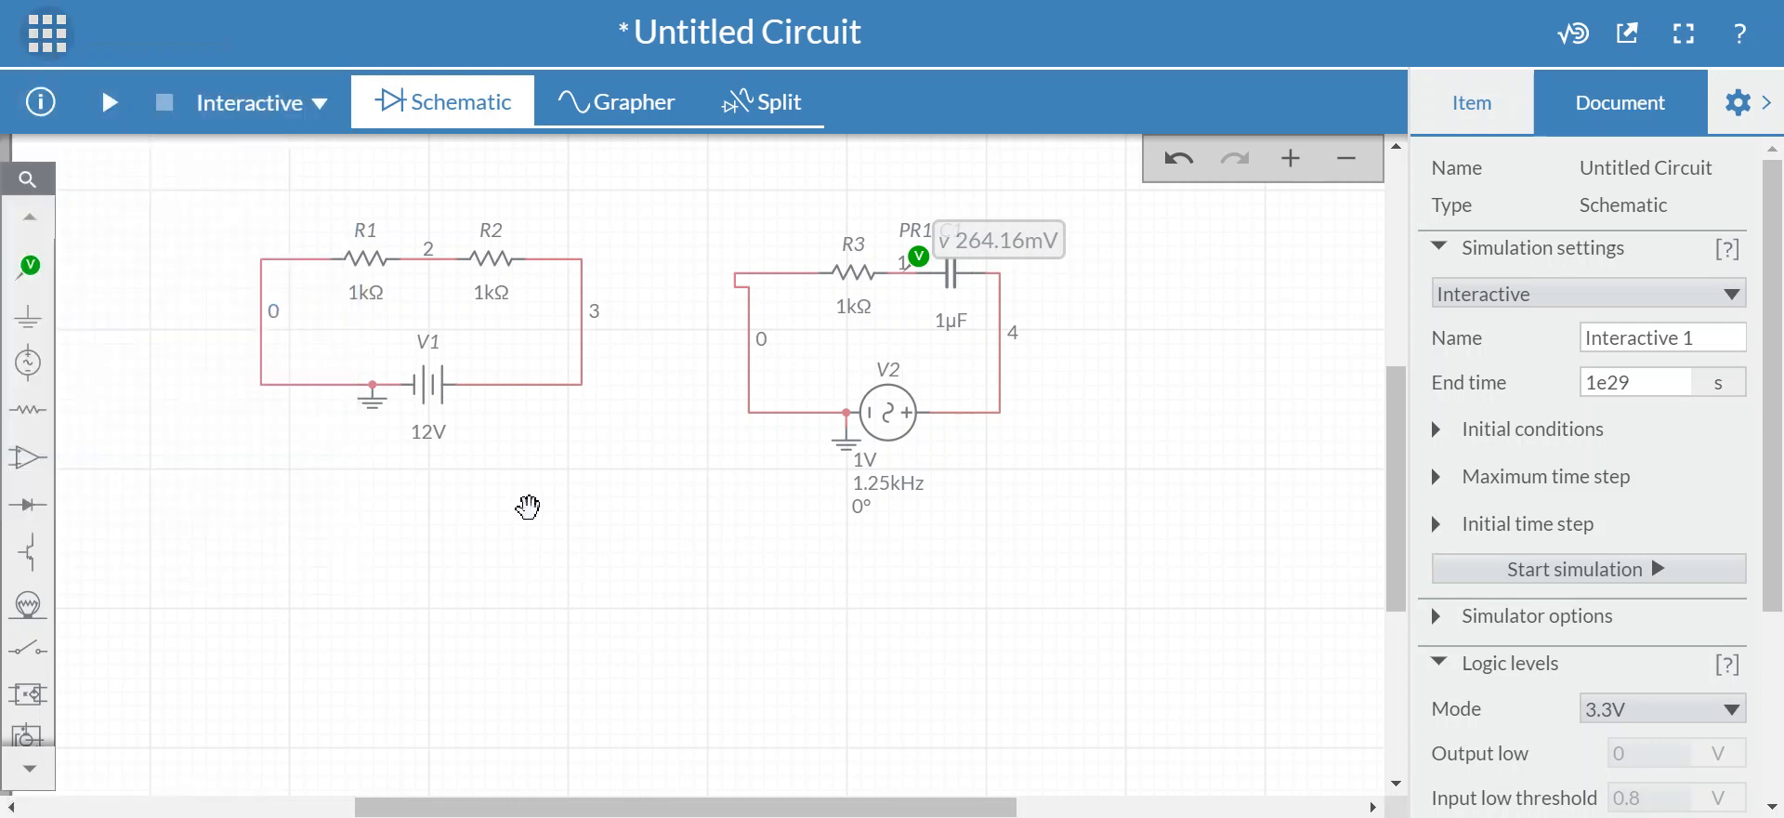
pyautogui.click(1626, 37)
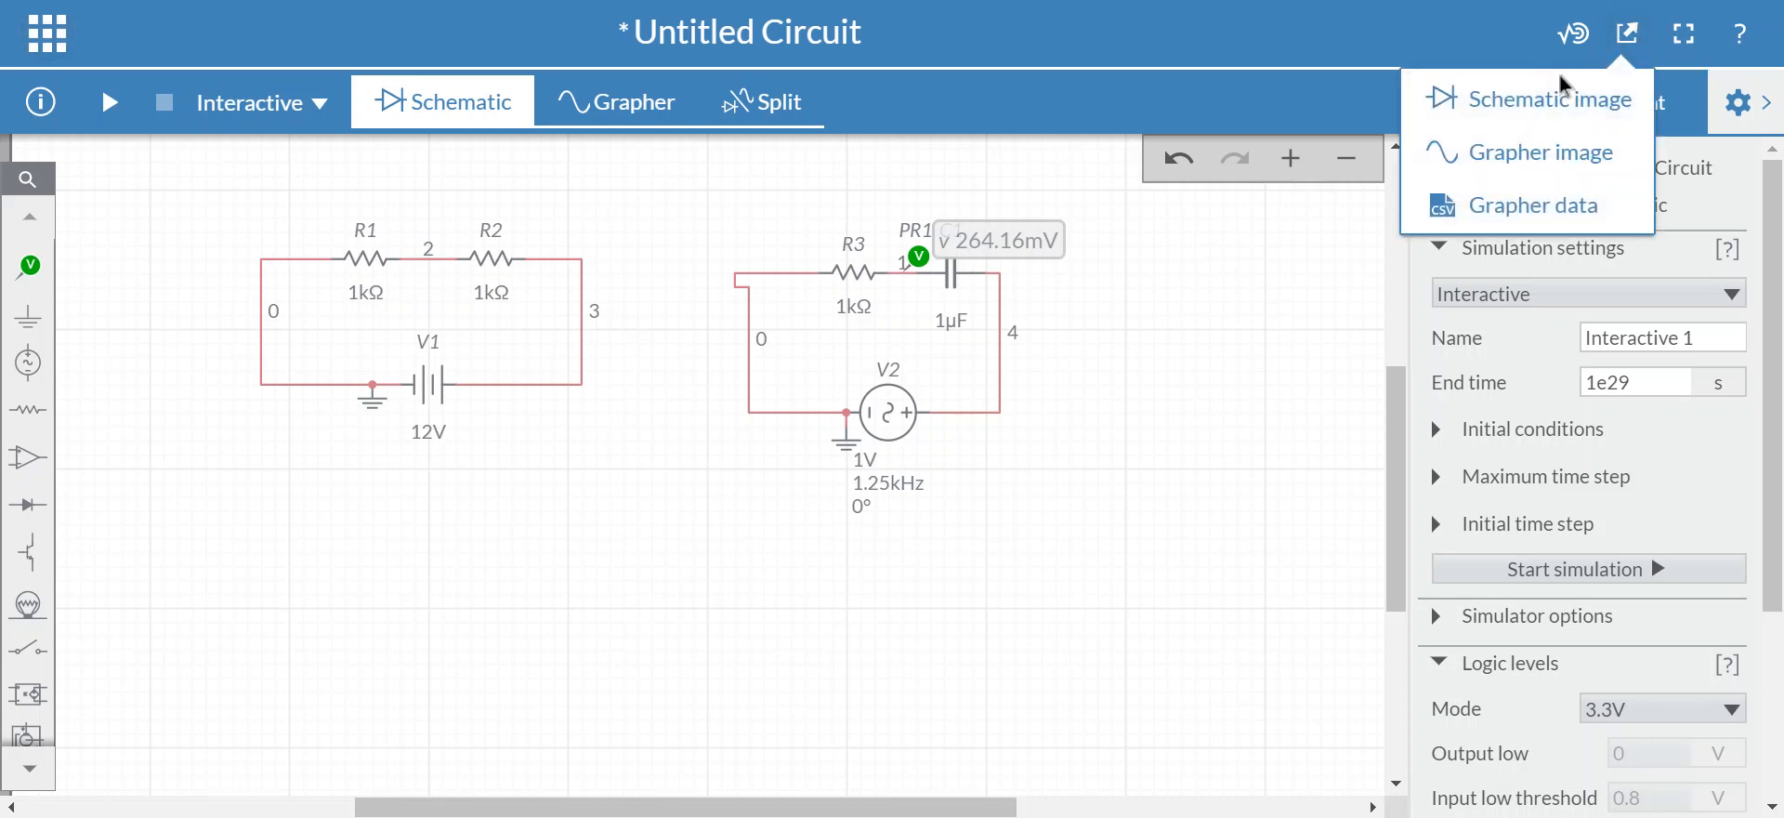